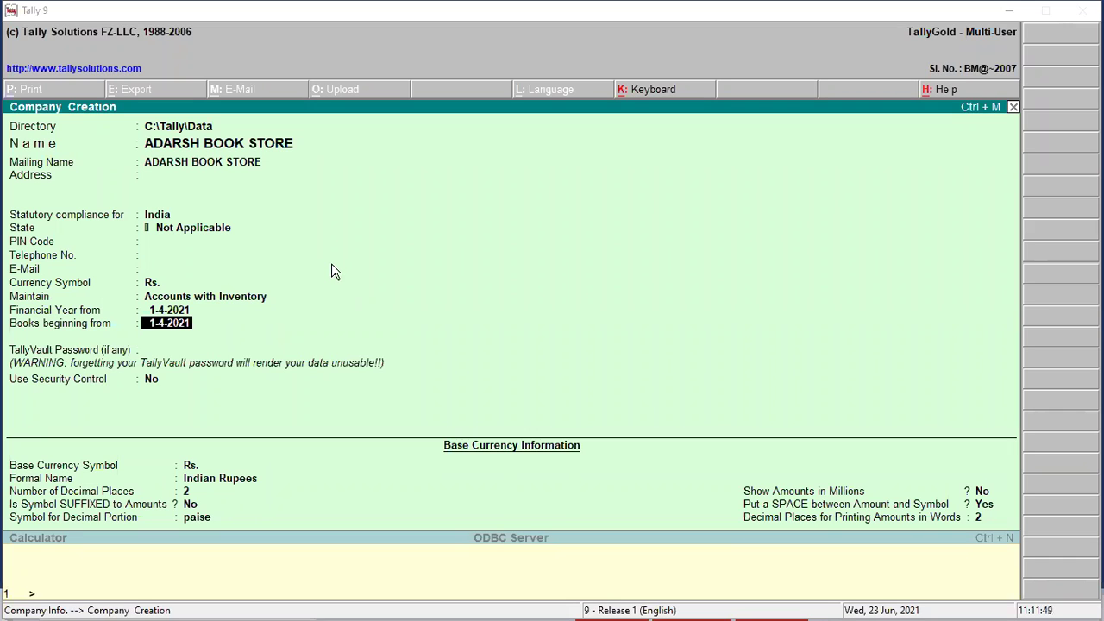
Accept books beginning 1-4-2021, leaving the TallyVault password blank and security control at No
click(177, 321)
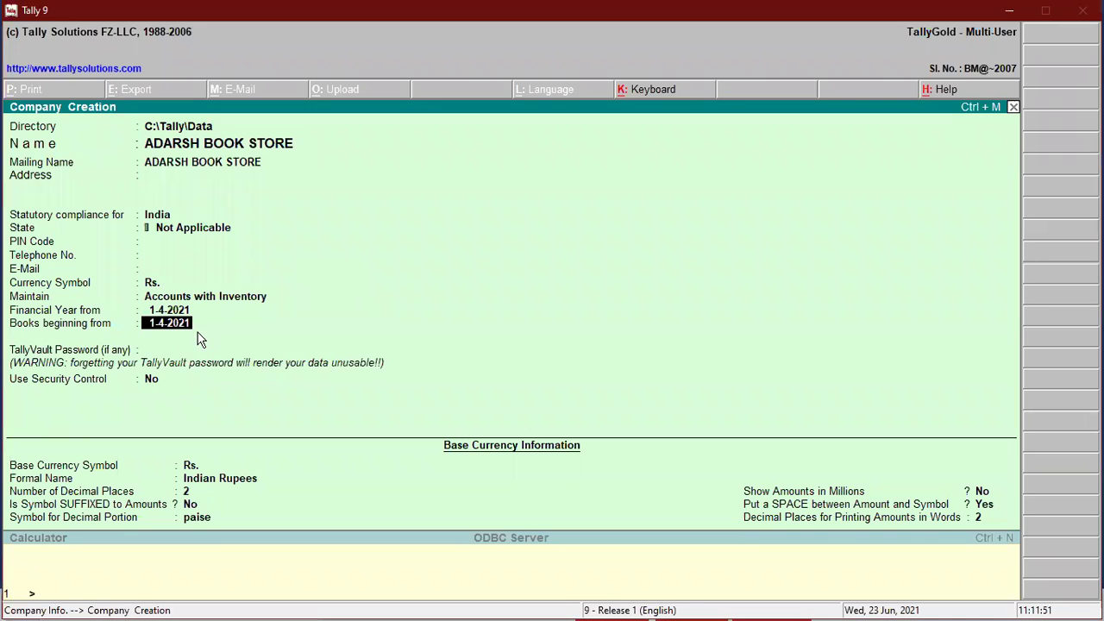
key(Return)
key(Return)
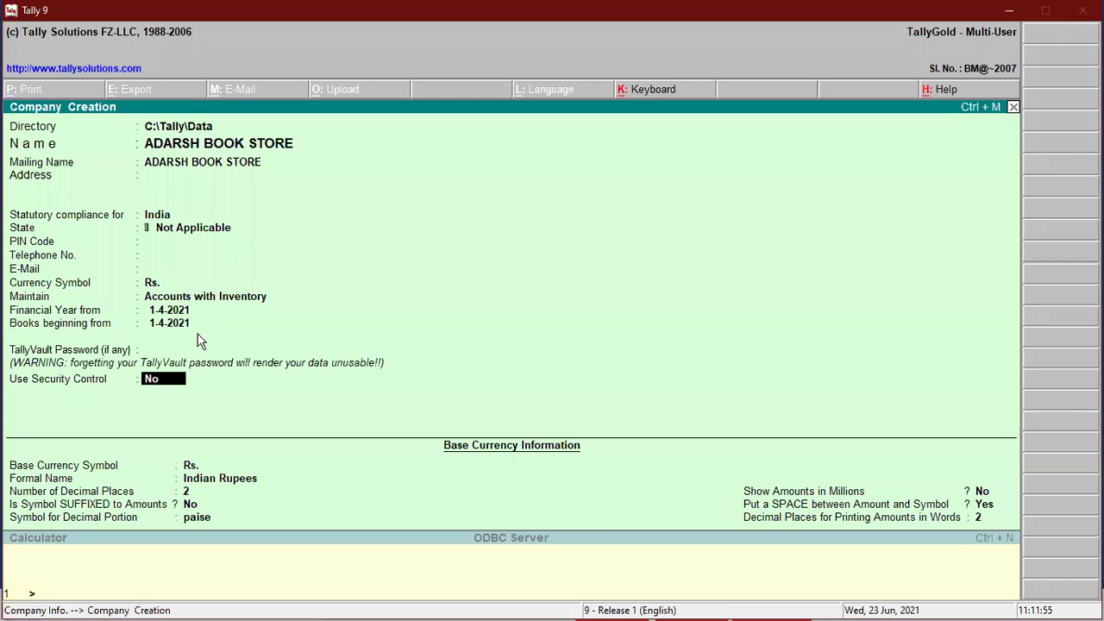
key(Return)
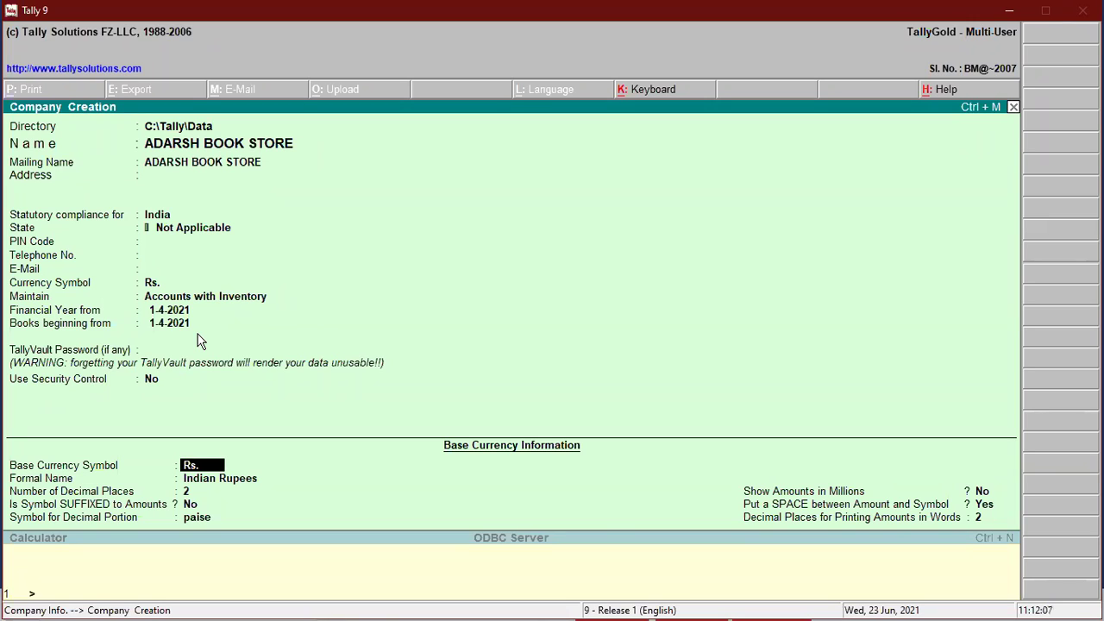
Keep Rs. and Indian Rupees with 2 decimal places, Suffixed No and paise as the decimal portion
key(Return)
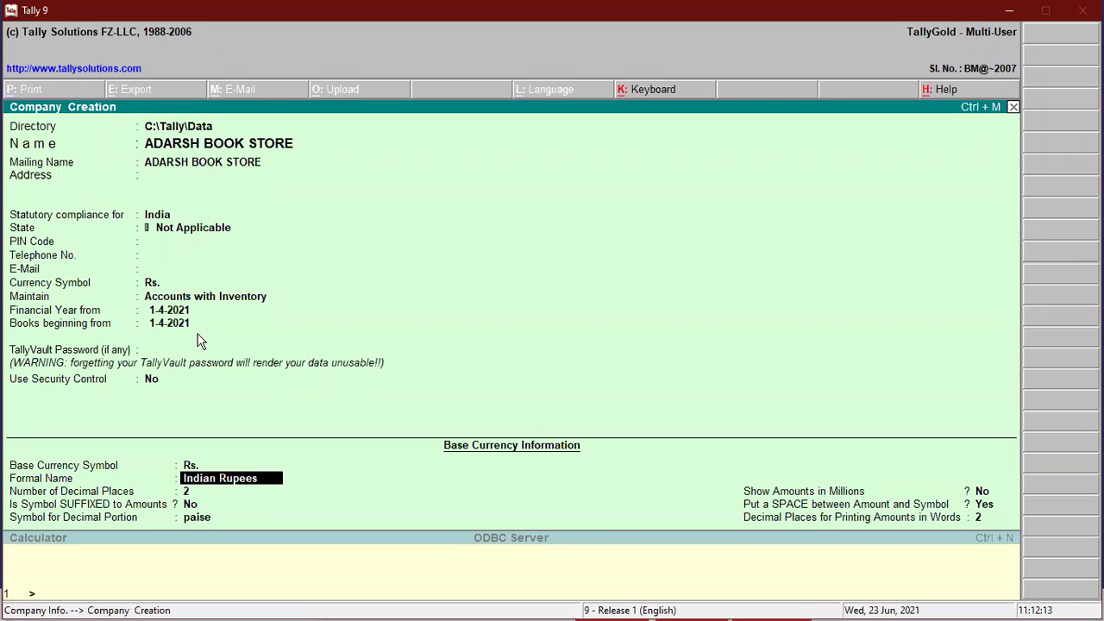
key(Return)
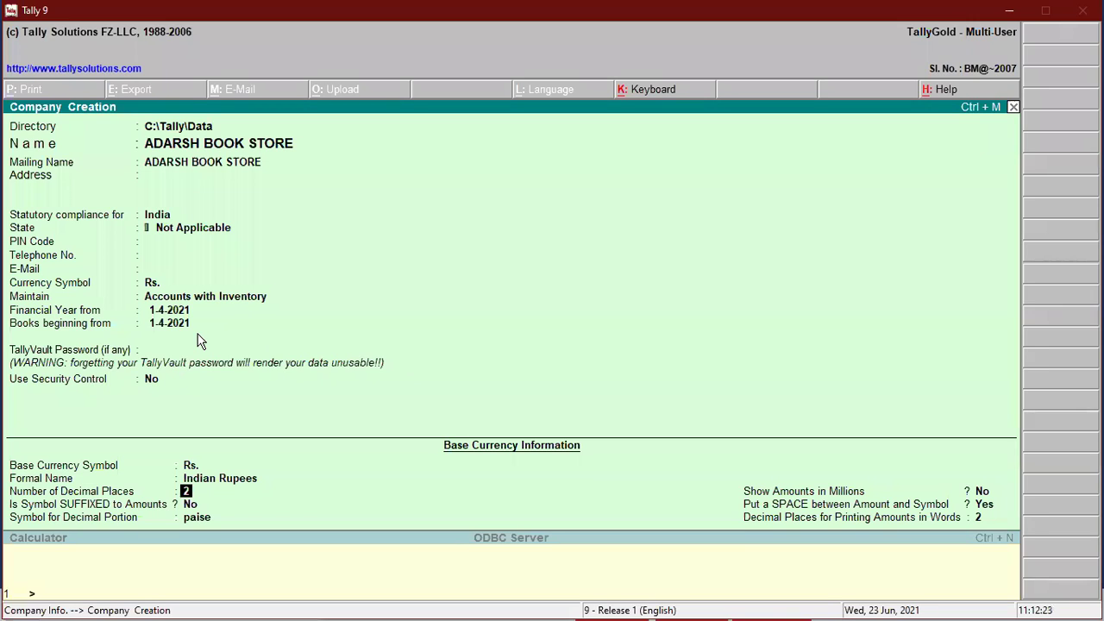
key(Return)
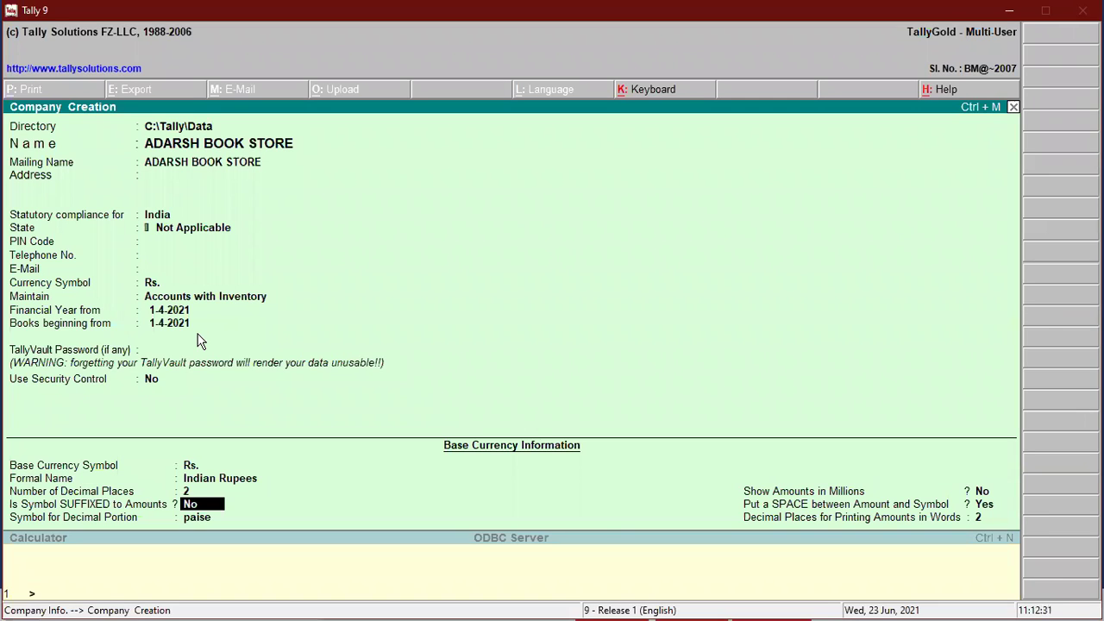
key(Return)
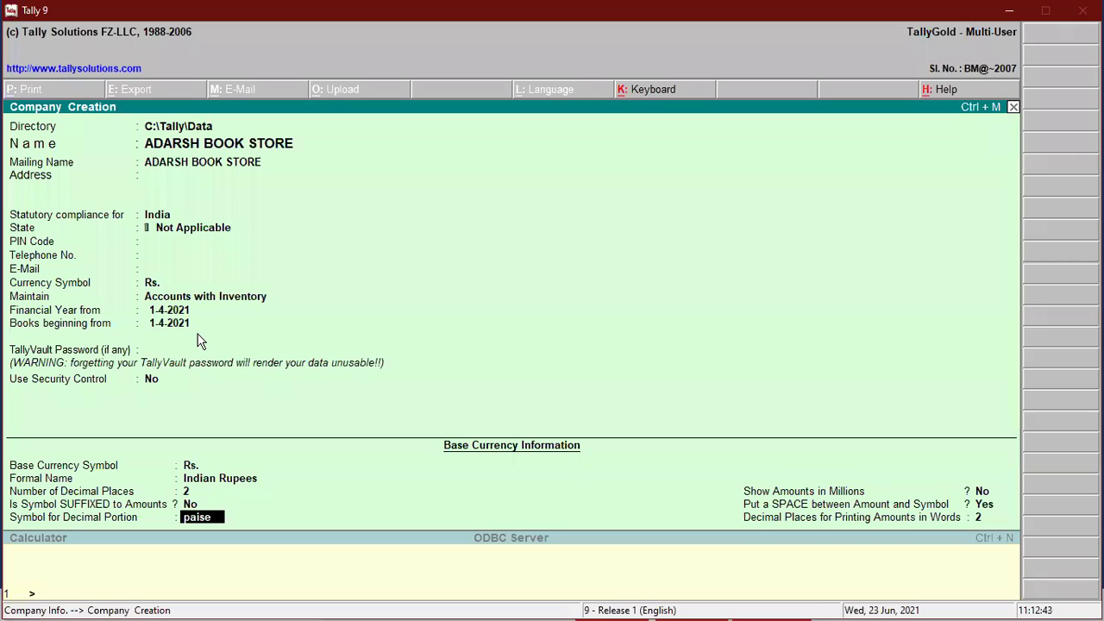
key(Return)
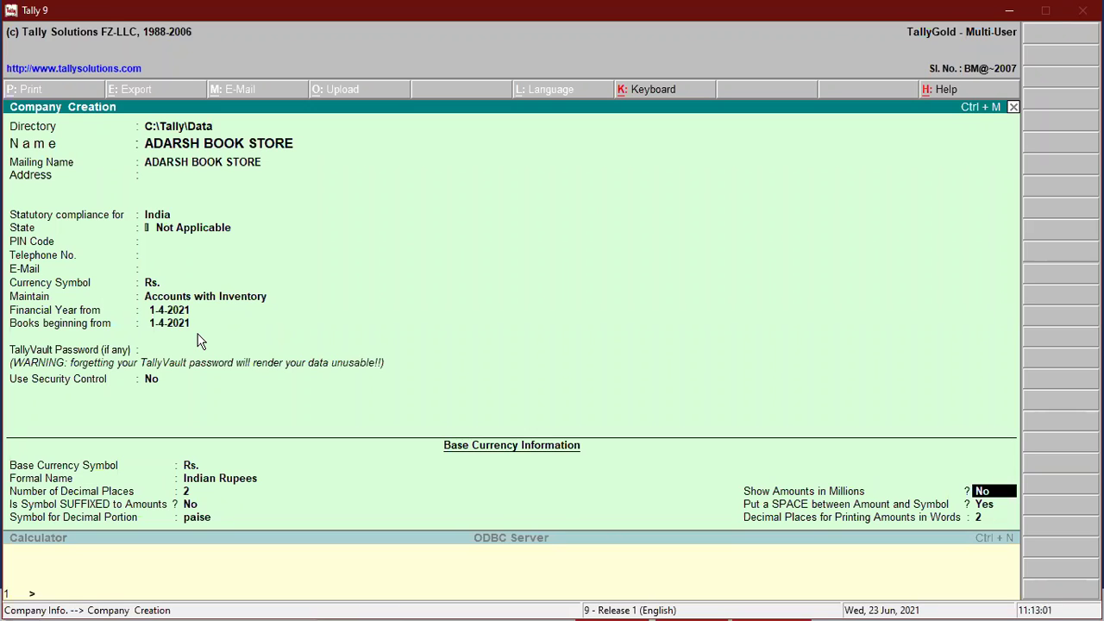
Leave amounts out of millions, keep a space before the symbol, and accept ADARSH BOOK STORE
key(Return)
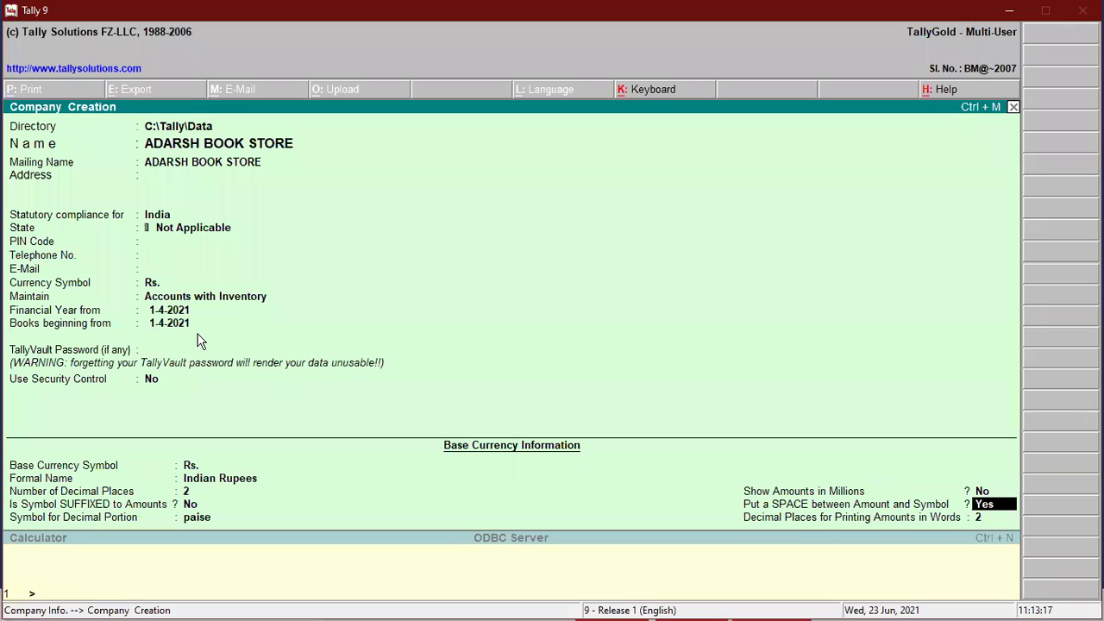
key(Return)
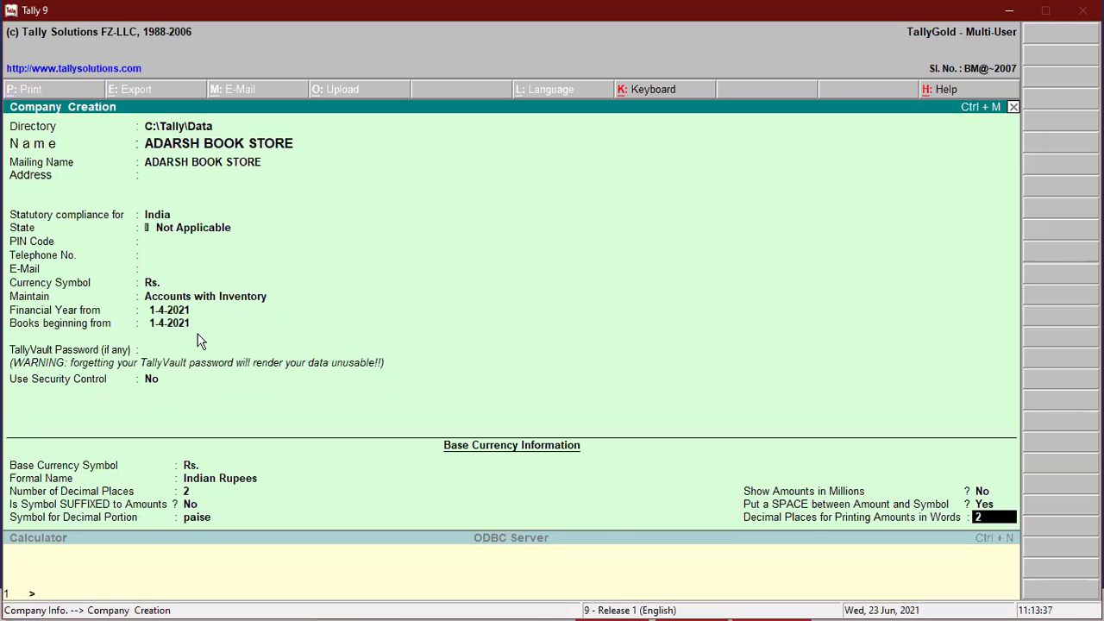
key(Return)
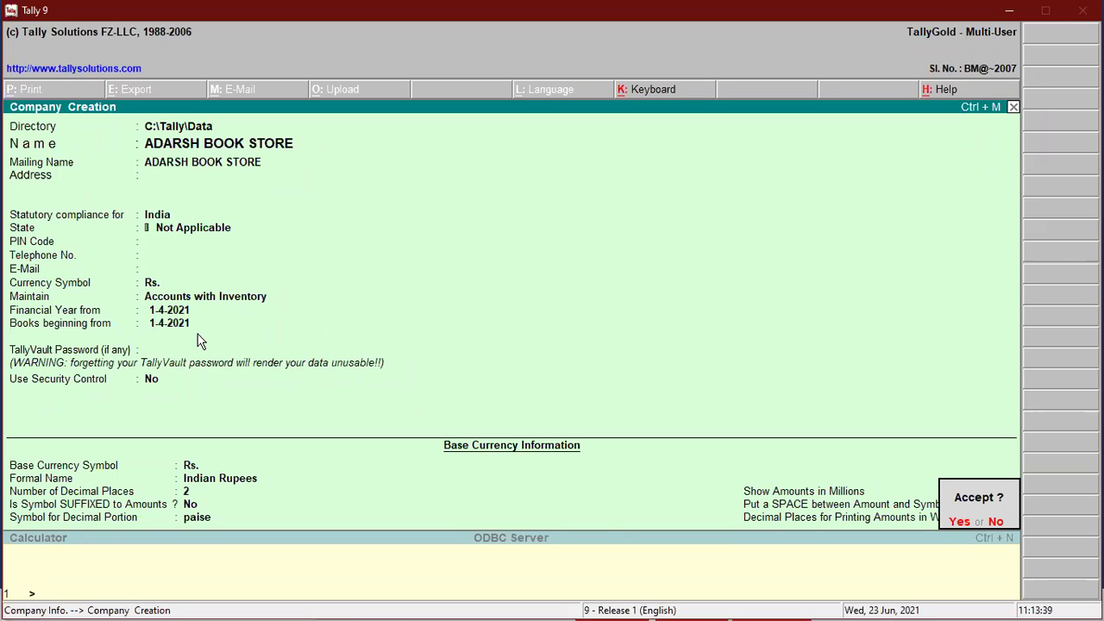
key(Return)
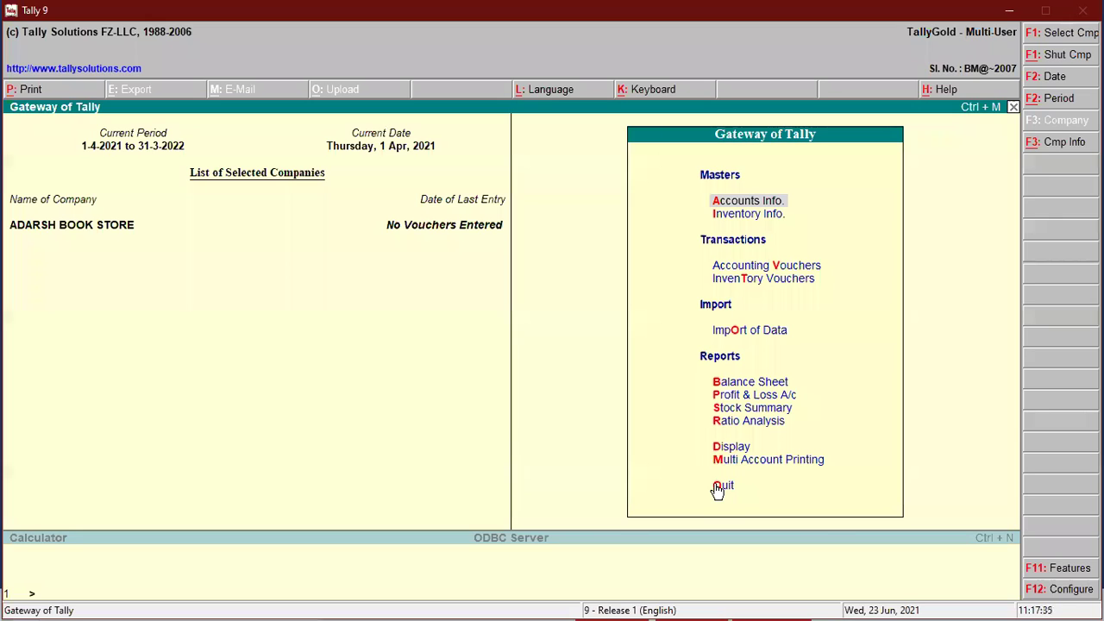
Go to Accounts Info > Ledgers and start creating a single ledger
click(718, 204)
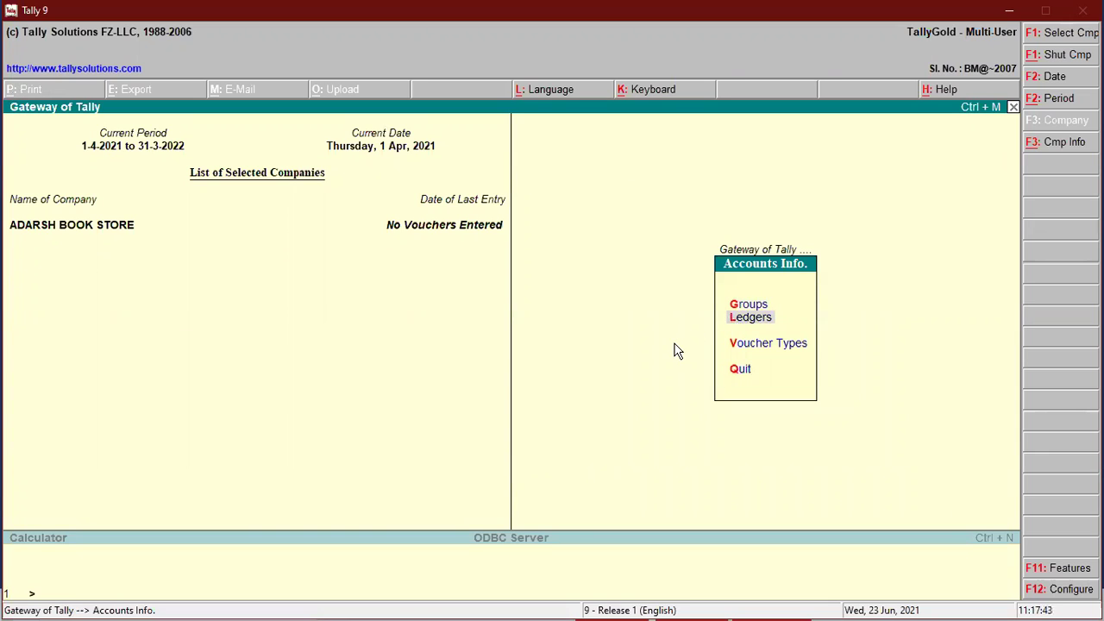
key(Return)
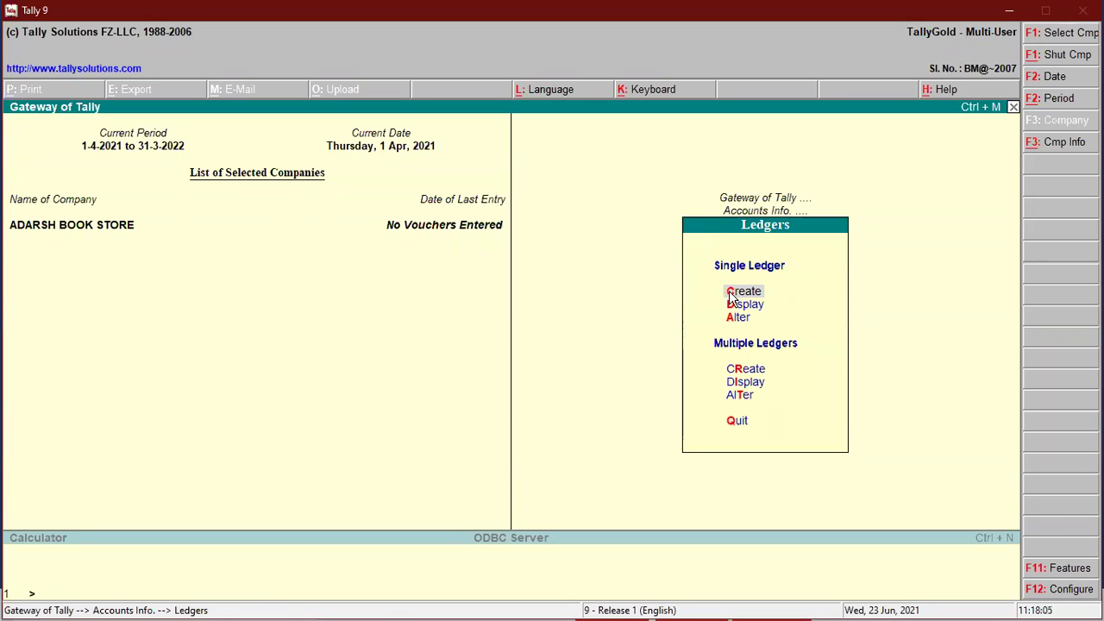
click(729, 295)
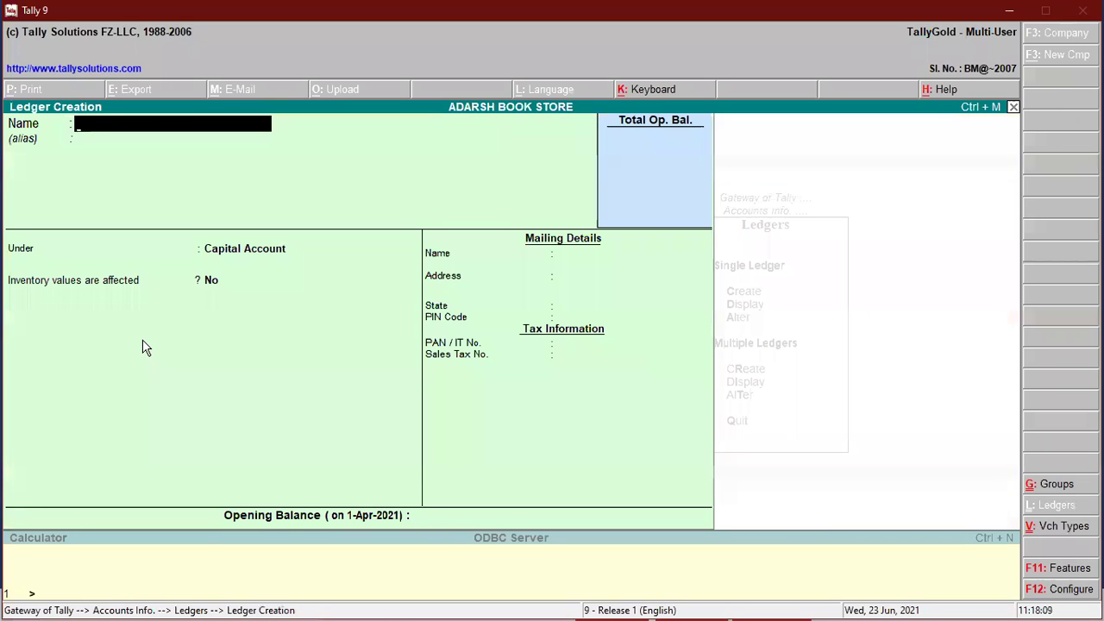
Create a ledger named for the proprietor under Capital Account with no opening balance, and save it
text(RAMESHBHAI)
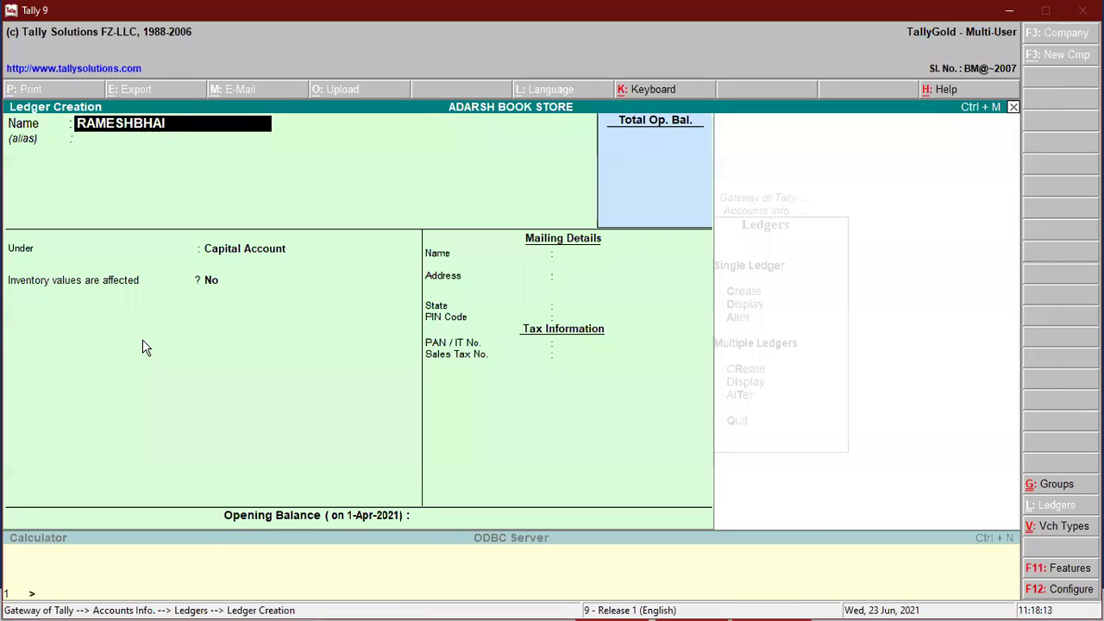
key(Return)
key(Return)
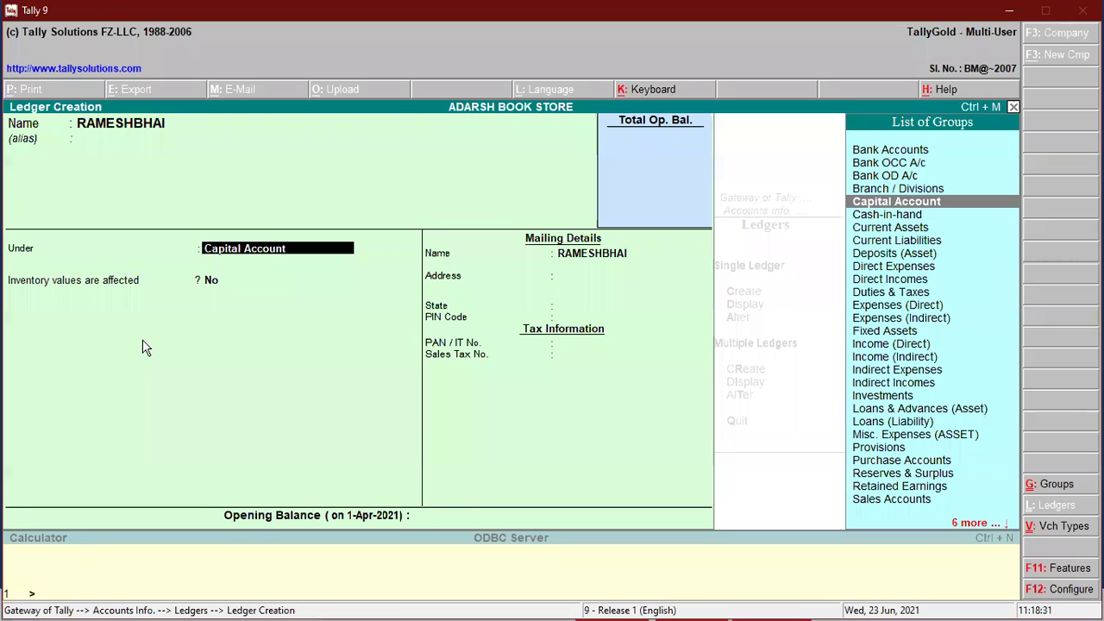
key(Return)
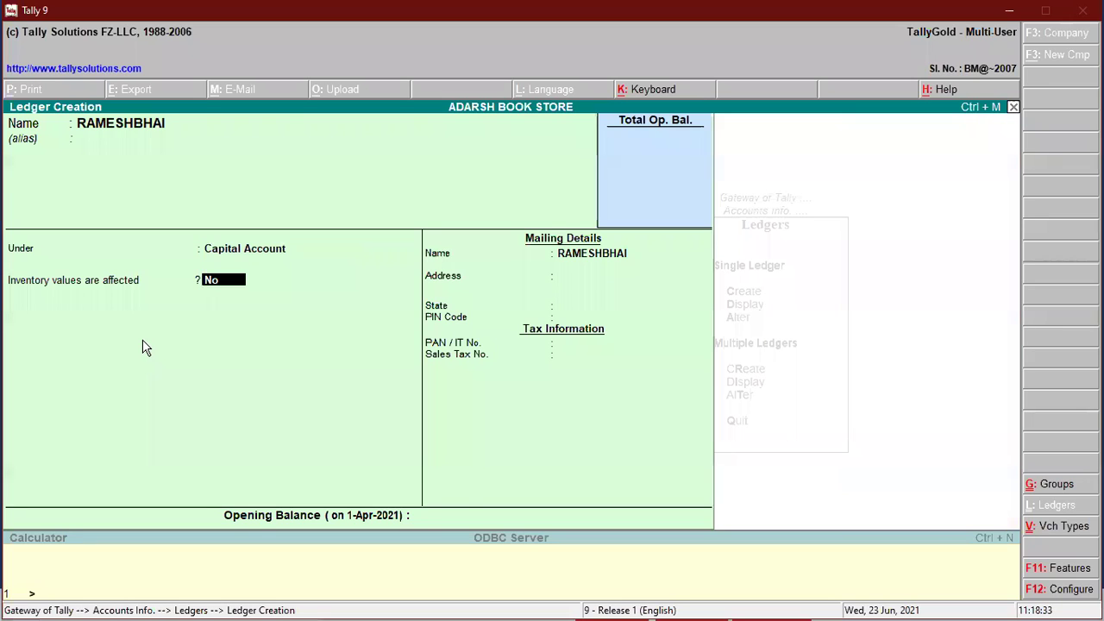
key(Return)
key(Return)
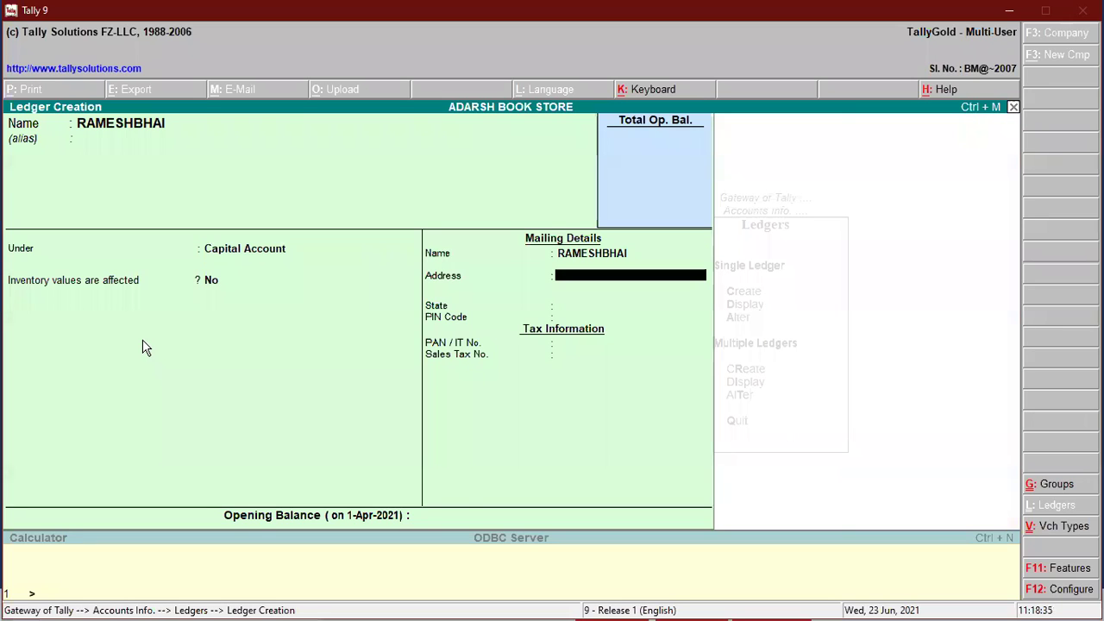
key(Return)
key(Return)
key(Return)
key(Return)
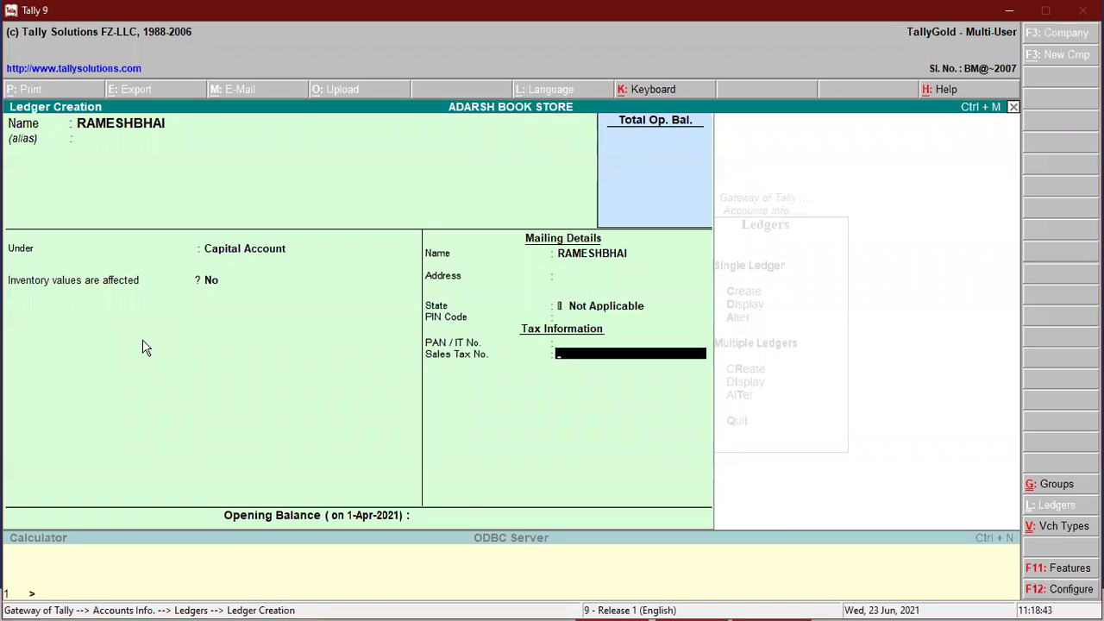
key(Return)
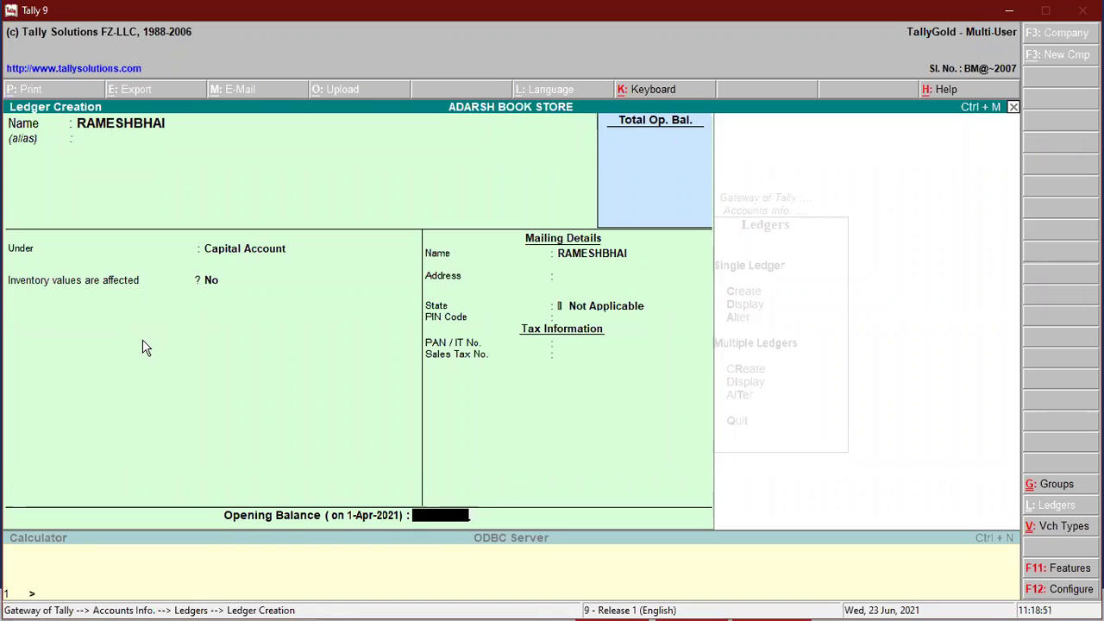
key(Return)
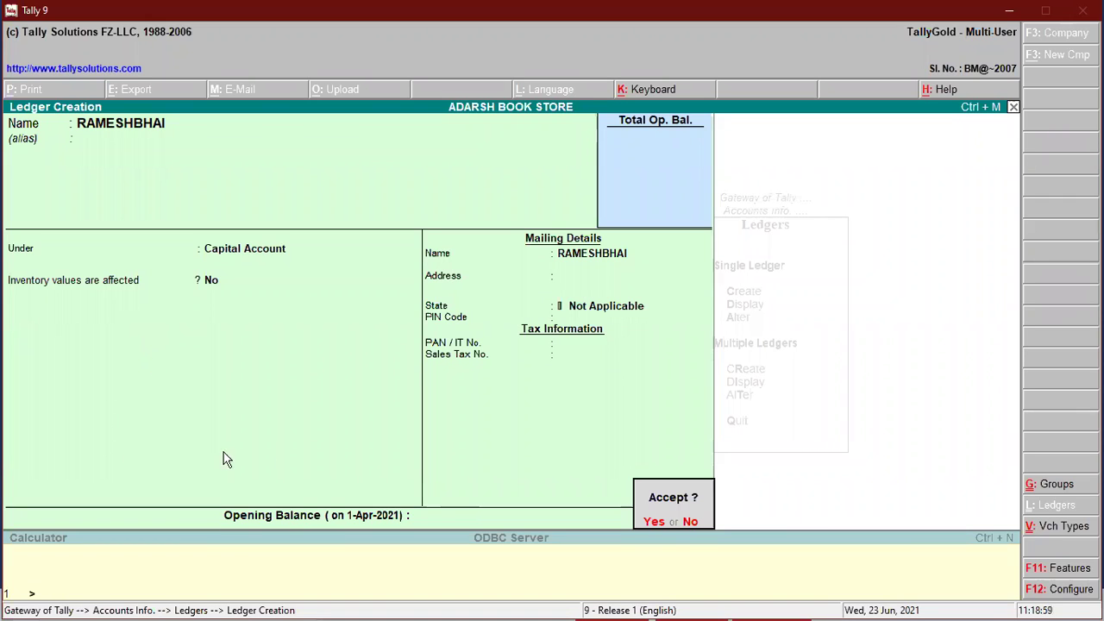
click(654, 522)
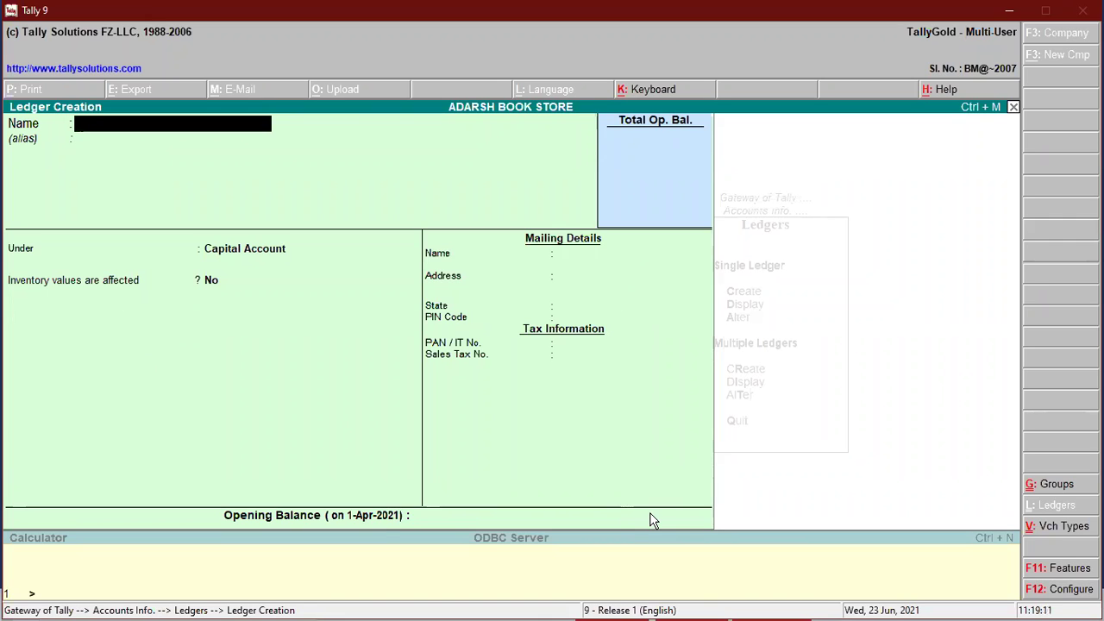
Quit the blank Ledger Creation form back to the Ledgers menu
key(Escape)
key(Return)
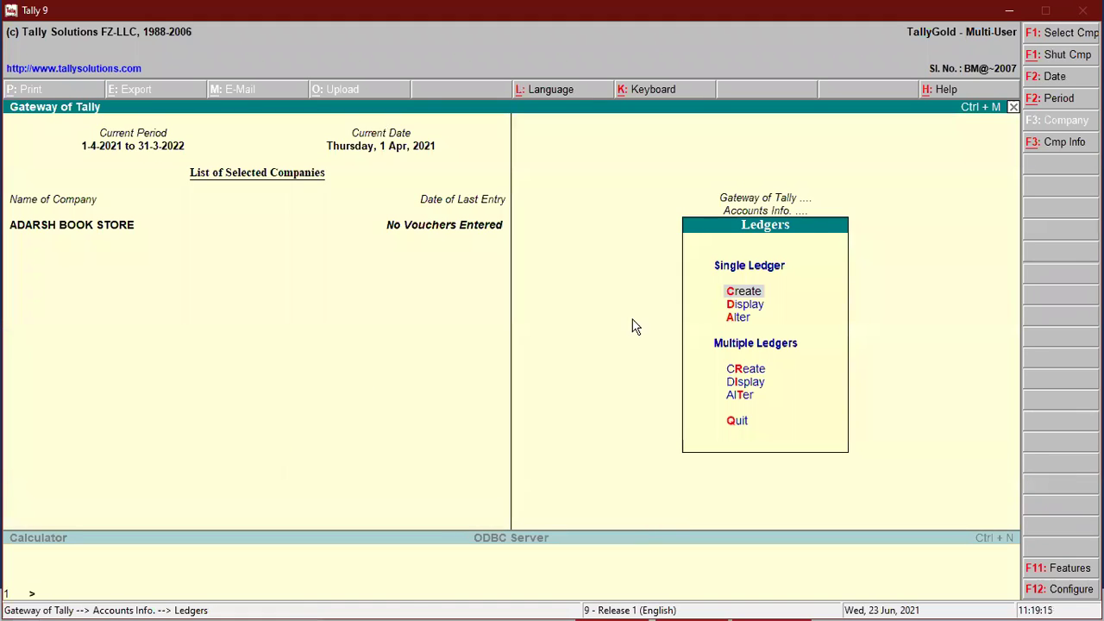
Open Single Ledger Alter to list Cash, Profit & Loss A/c and the capital ledger
click(716, 312)
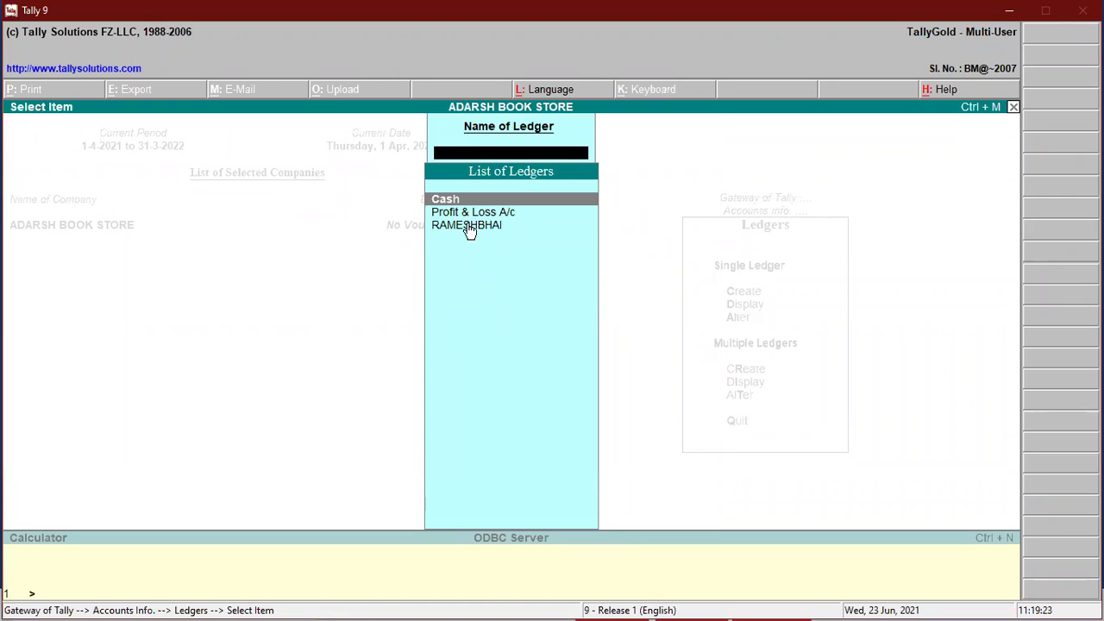
key(Escape)
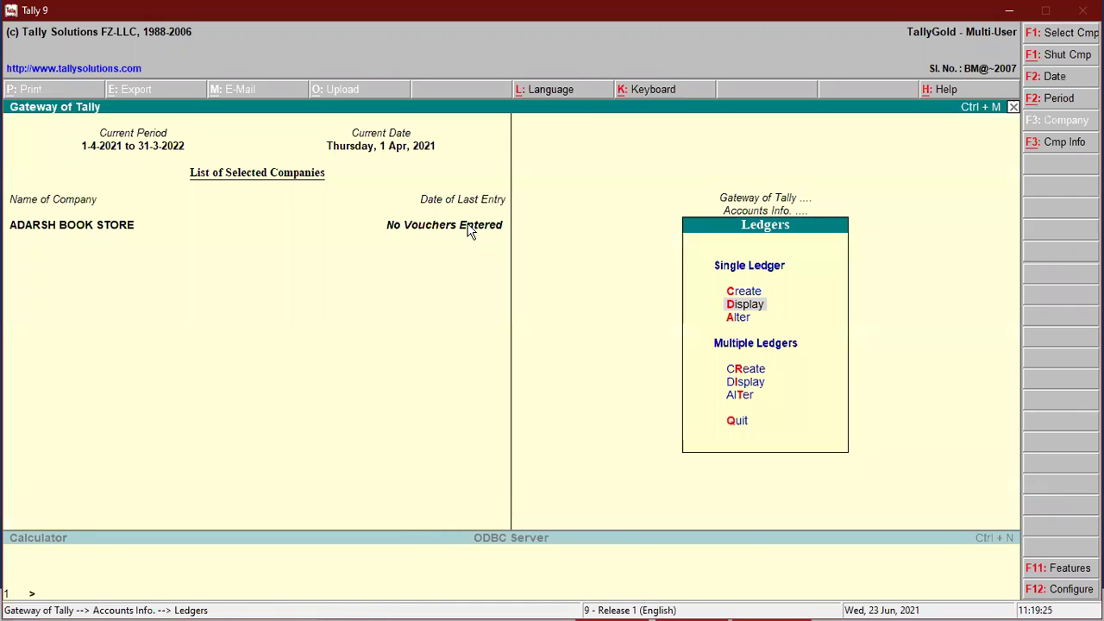
click(734, 321)
click(734, 323)
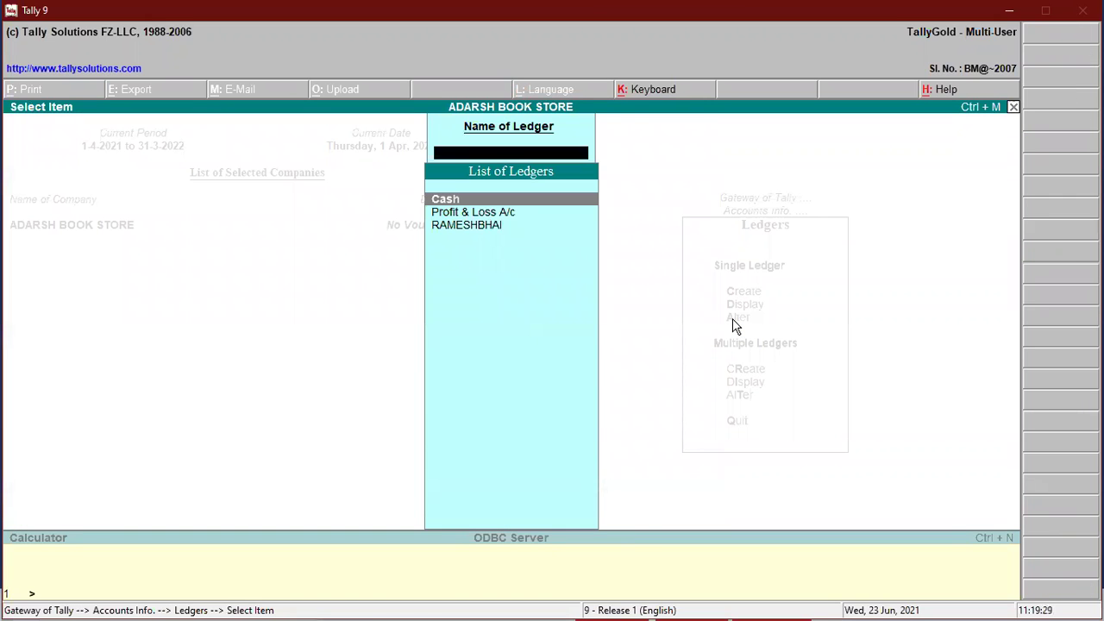
Append the owner's surname to the capital ledger's name and save the alteration
click(481, 229)
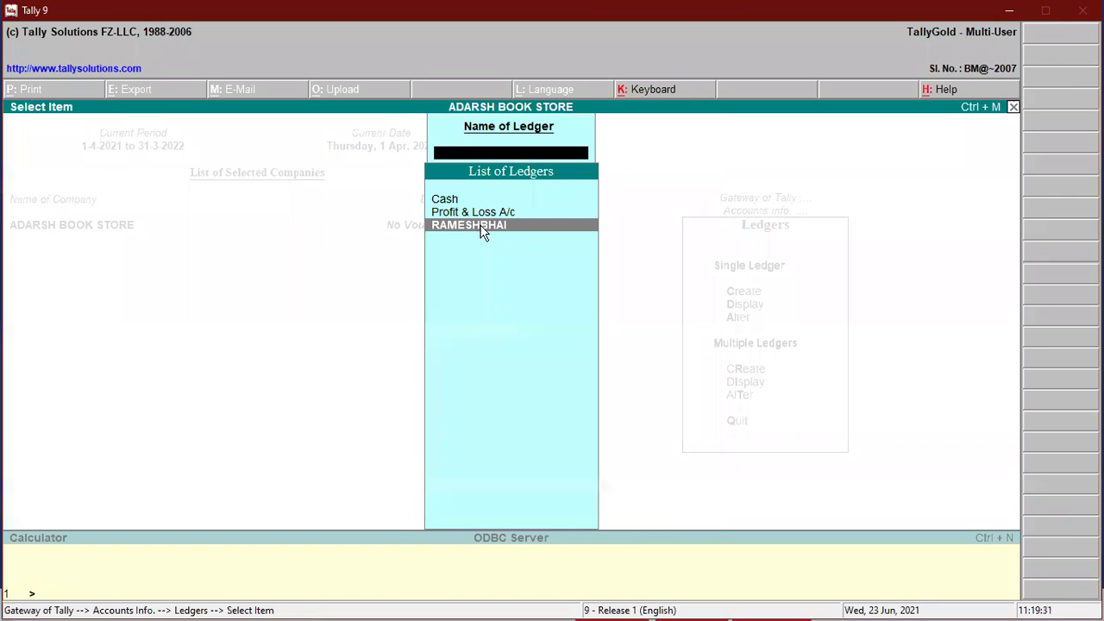
click(481, 227)
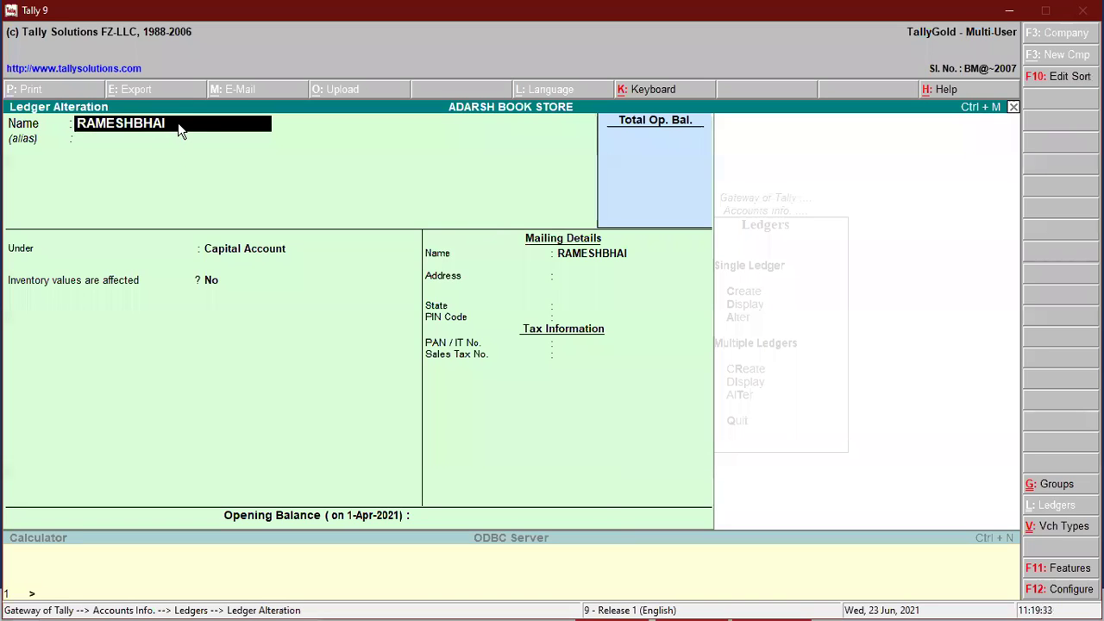
text(SHAH)
key(Return)
key(Return)
key(Return)
key(Return)
key(Return)
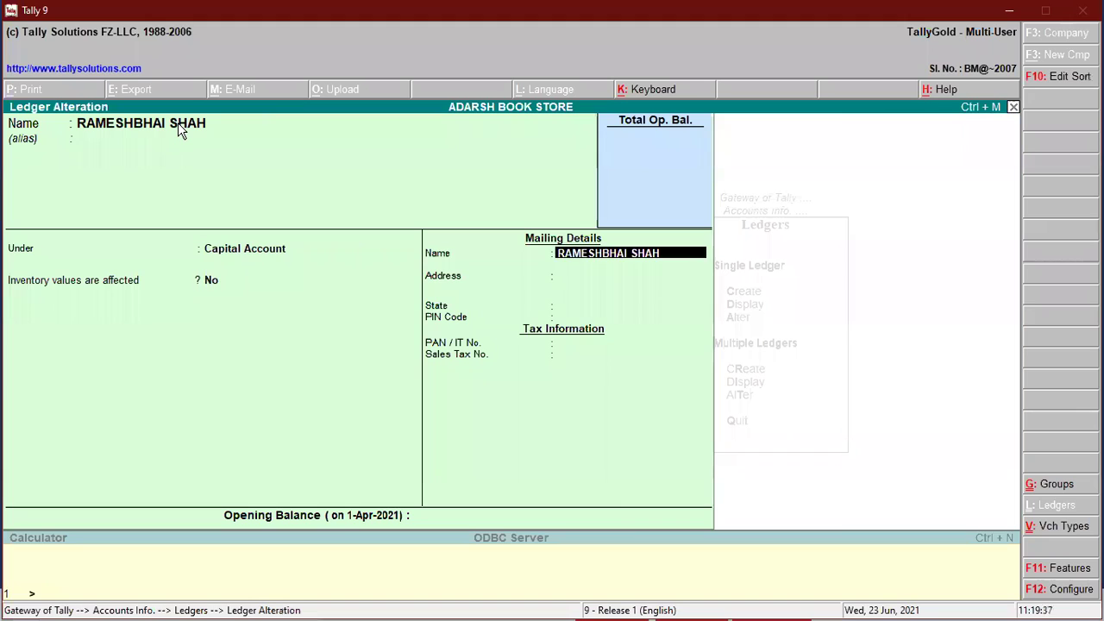
key(Return)
key(Return)
key(Return)
key(Return)
key(Return)
key(Return)
key(Escape)
key(Return)
key(Return)
Escape from the ledger list and Ledgers menu back to Gateway of Tally
key(Escape)
key(Escape)
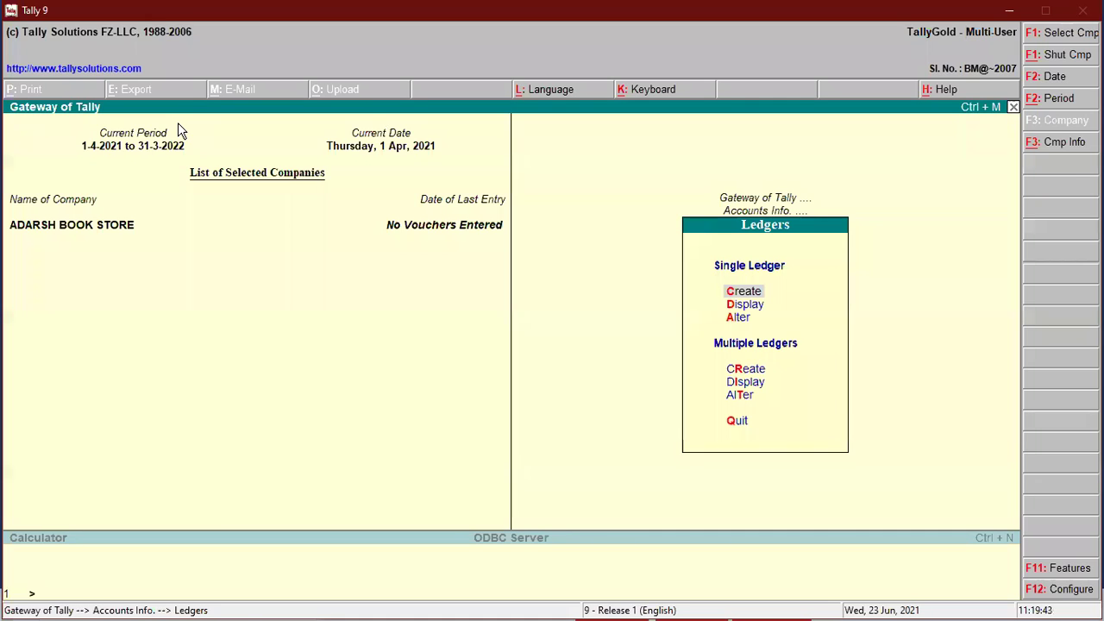
key(Escape)
key(Escape)
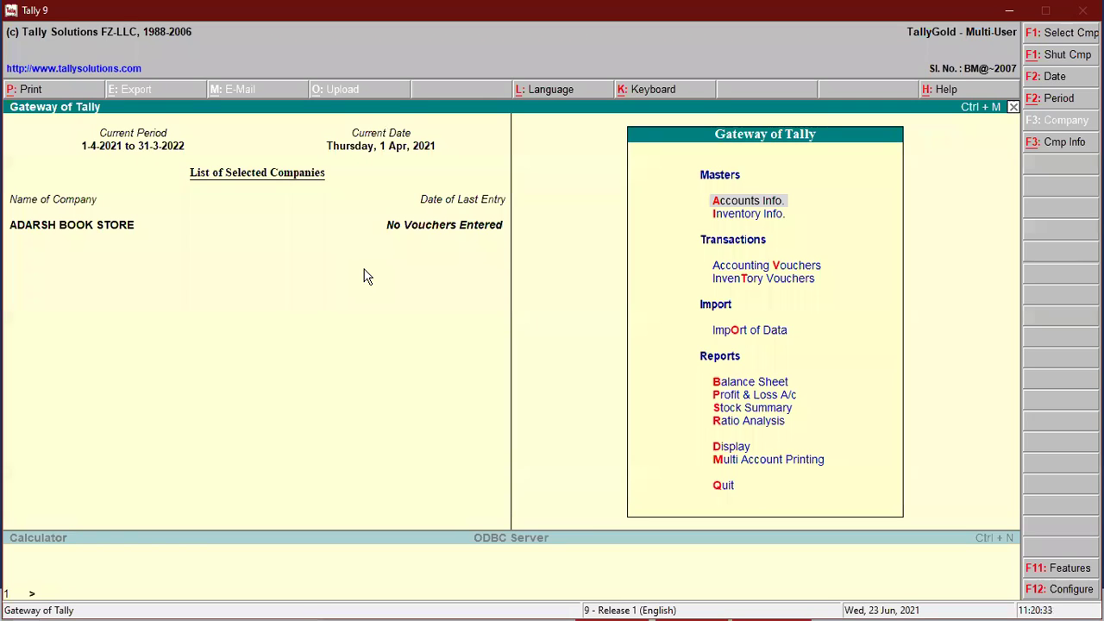
Open Accounting Vouchers and switch to Receipt voucher No. 1 dated 1-Apr-2021
click(777, 270)
key(Return)
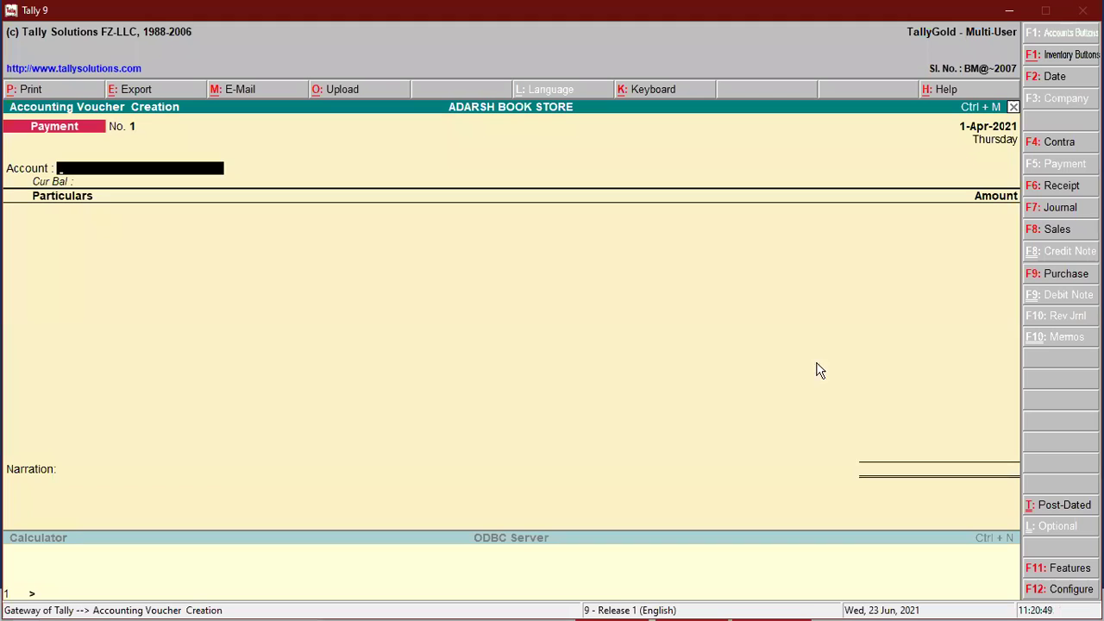
click(1056, 188)
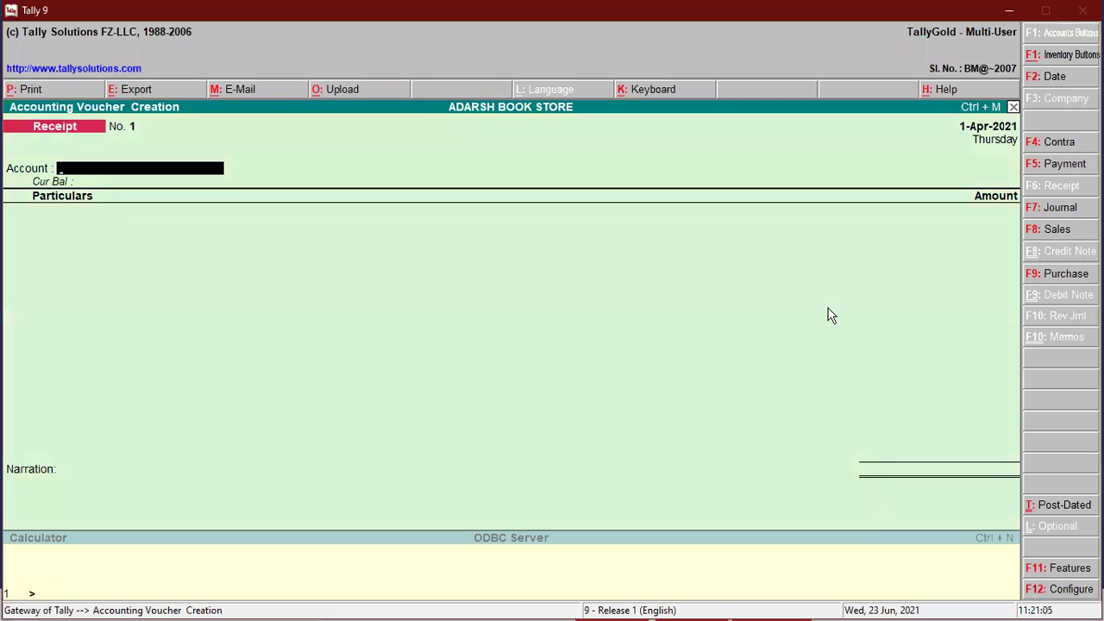
Enter a receipt into Cash from the owner's capital ledger for 1,00,000.00
text(C)
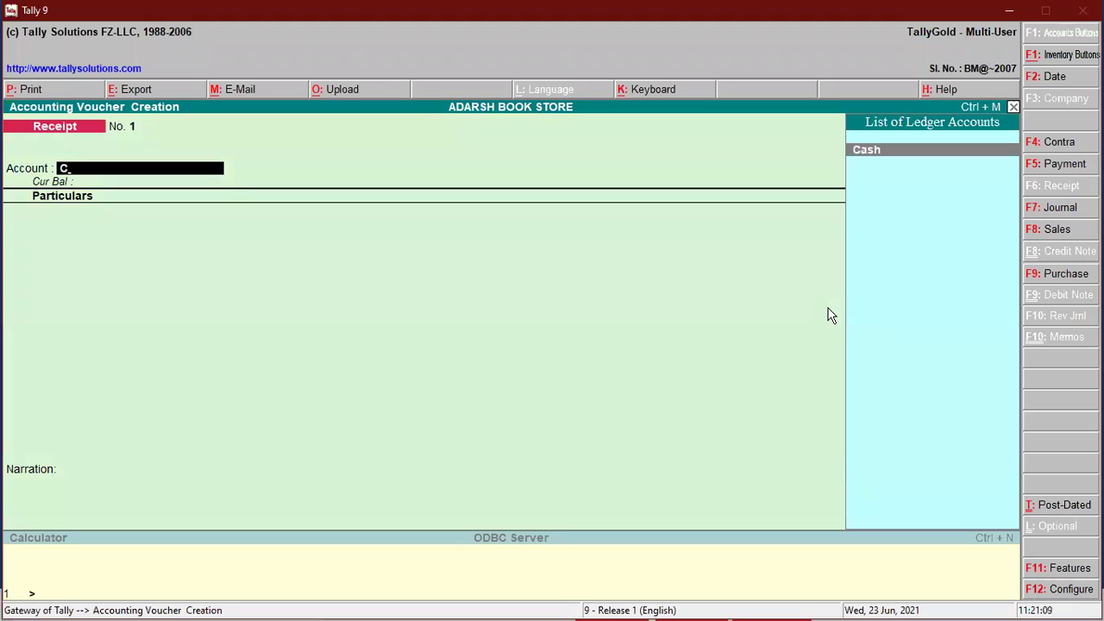
key(Return)
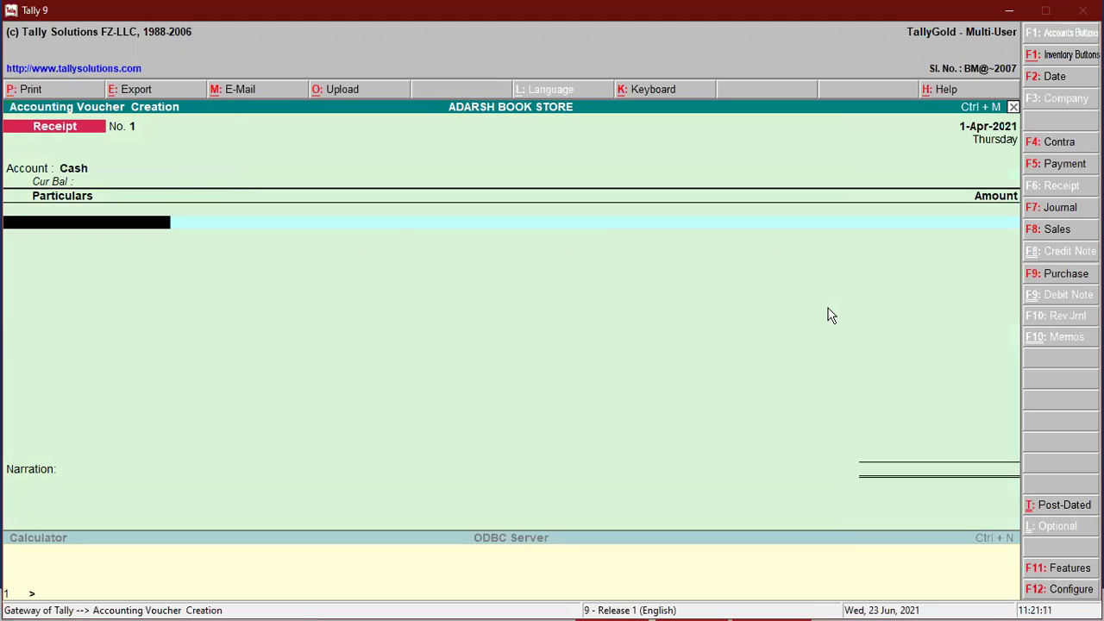
text(R)
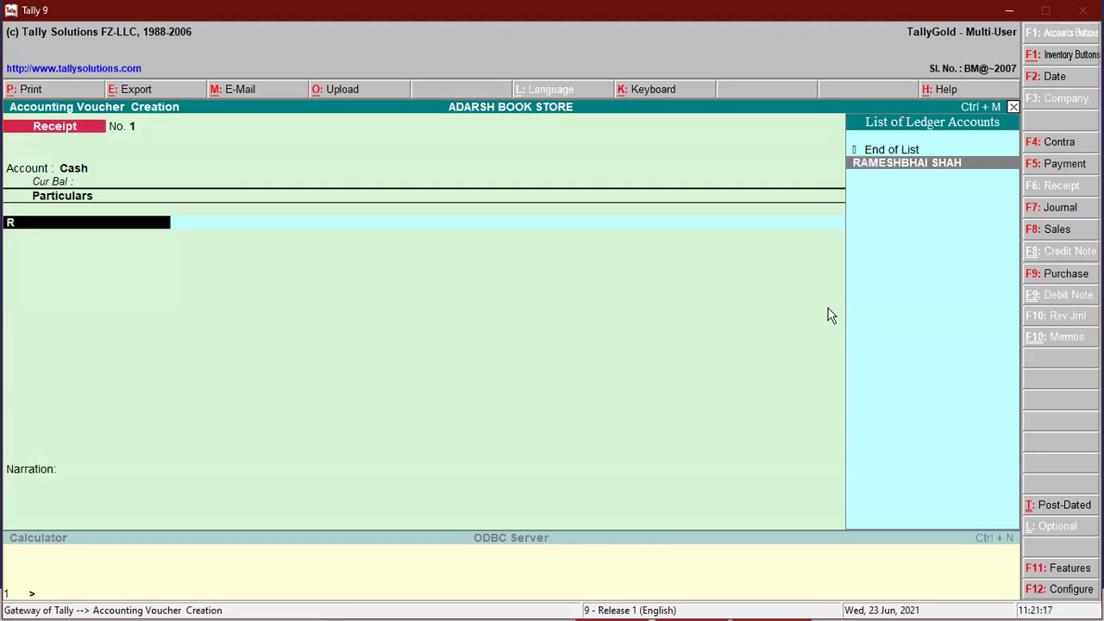
key(Return)
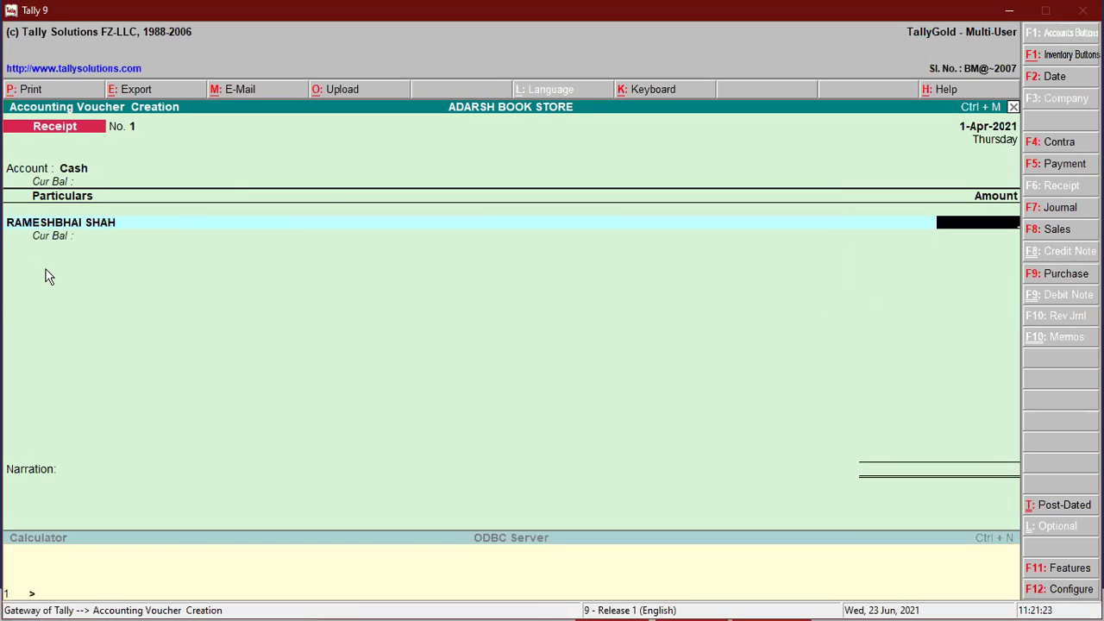
text(100000)
key(Return)
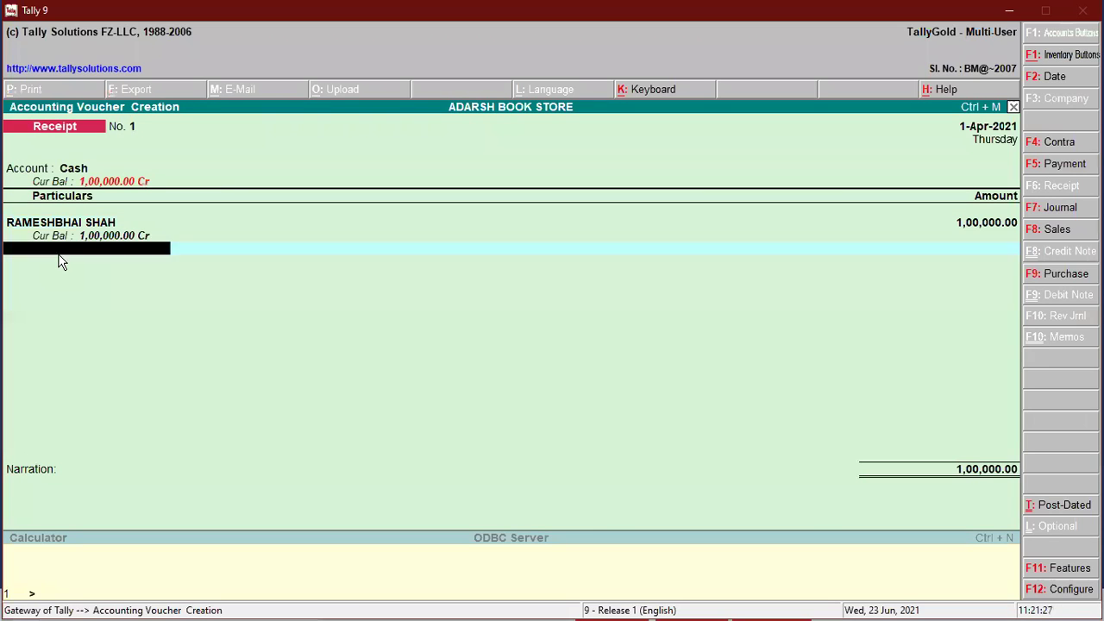
key(Return)
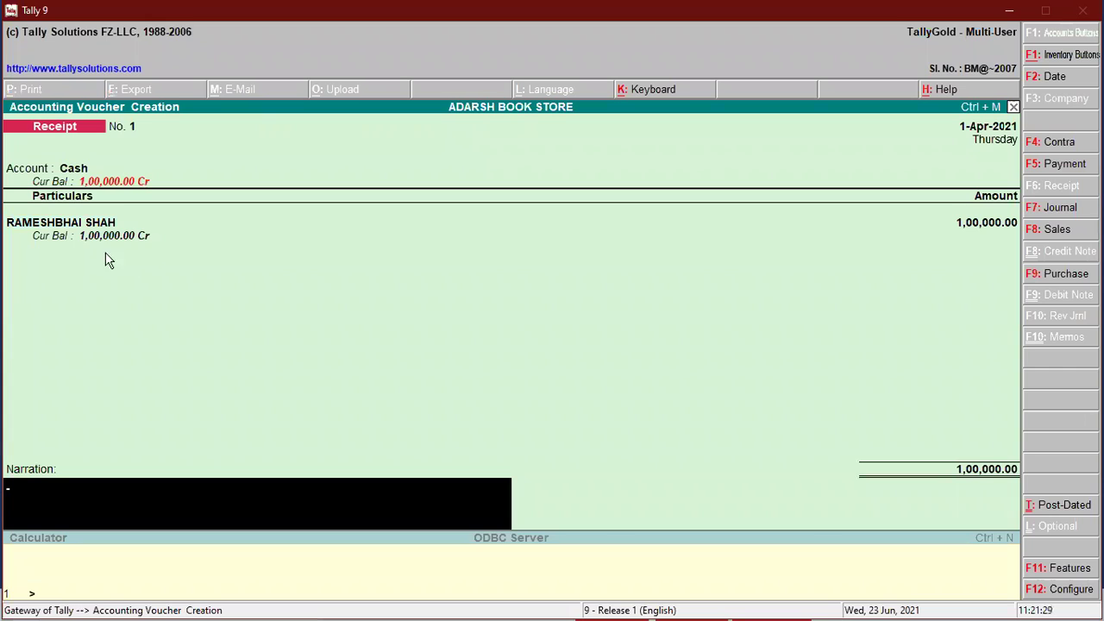
Recheck the 1,00,000.00 amount, pass the narration and save Receipt No. 1
key(BackSpace)
key(Return)
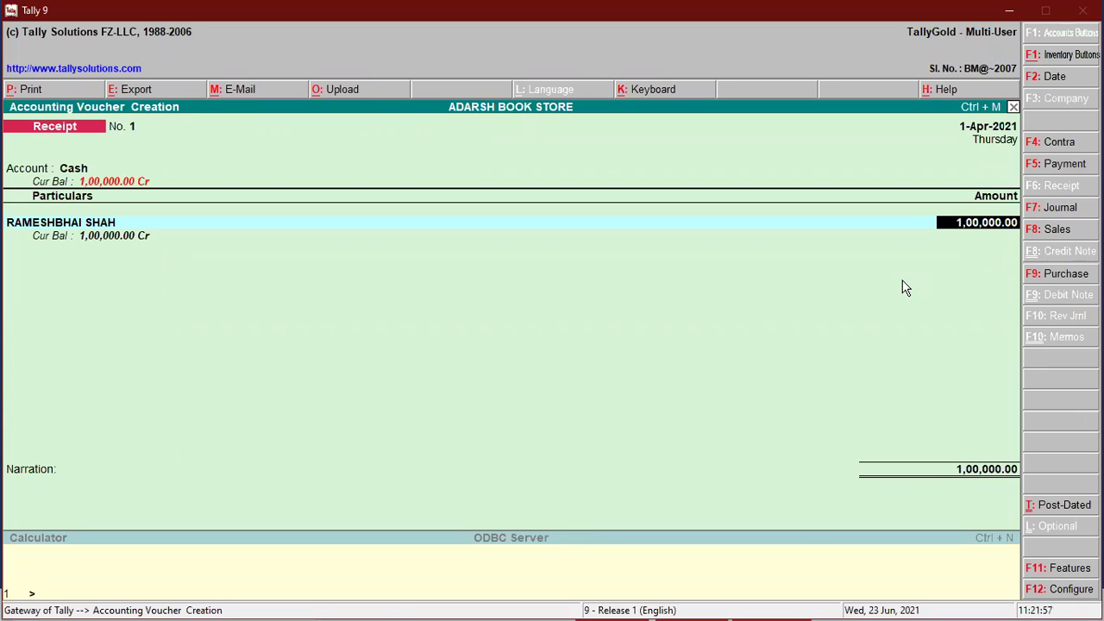
key(Return)
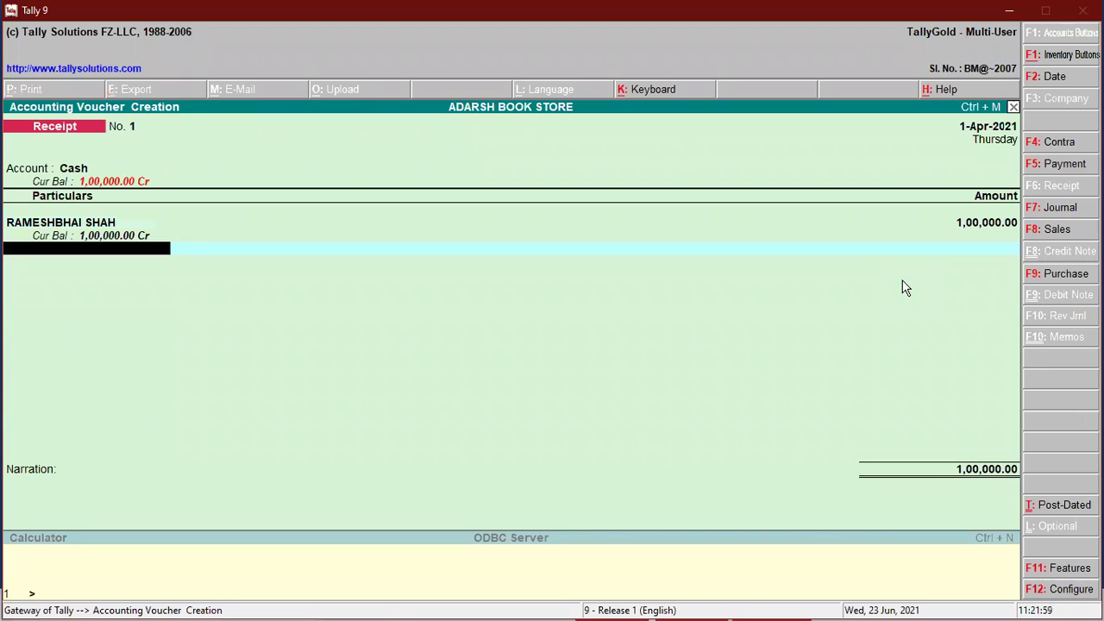
key(Return)
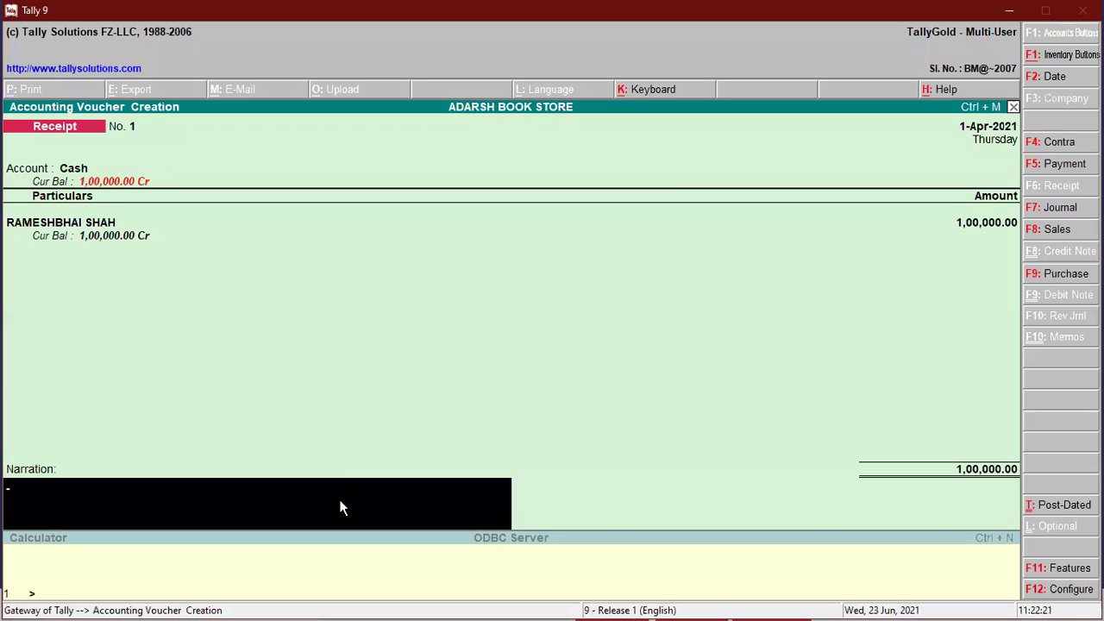
key(Return)
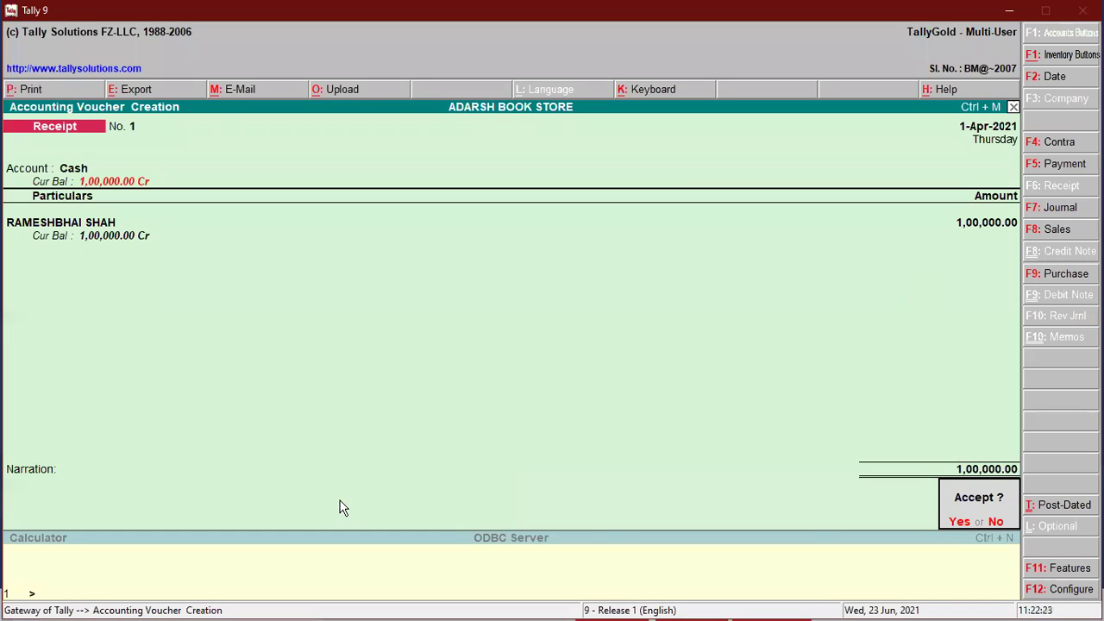
click(958, 524)
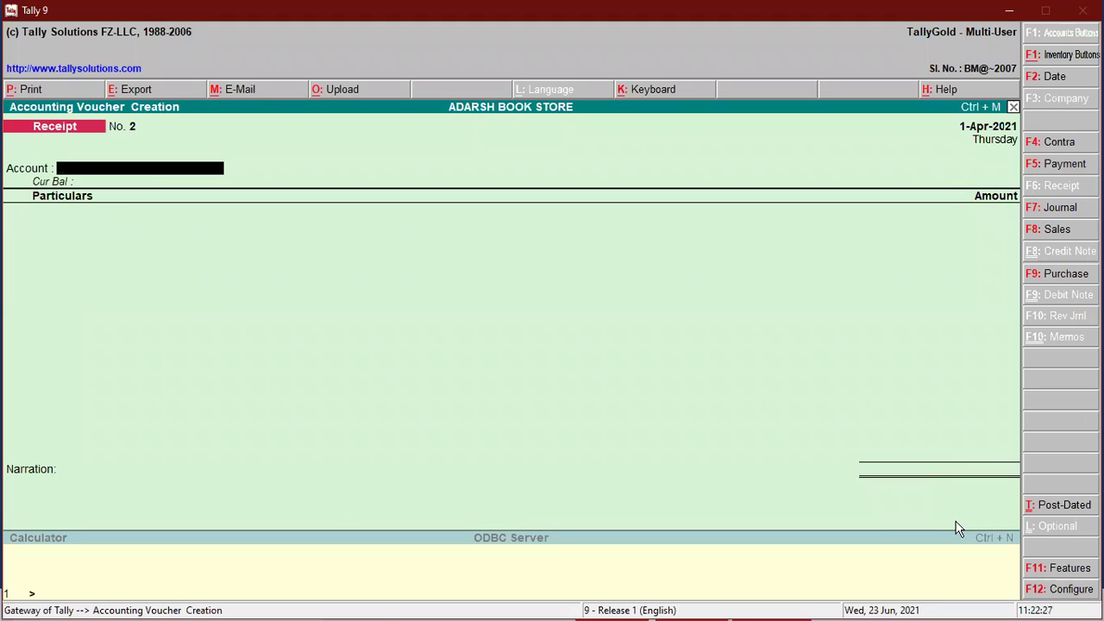
Quit the blank Receipt No. 2 and view the Cash/Bank Summary showing Cash at 1,00,000.00 debit
key(Escape)
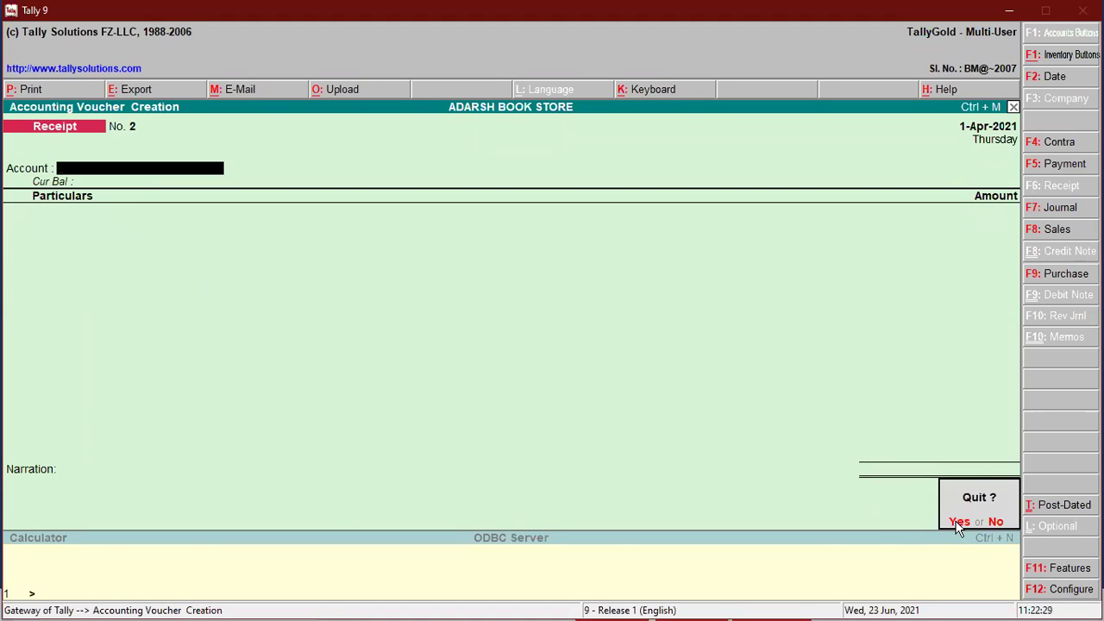
key(Return)
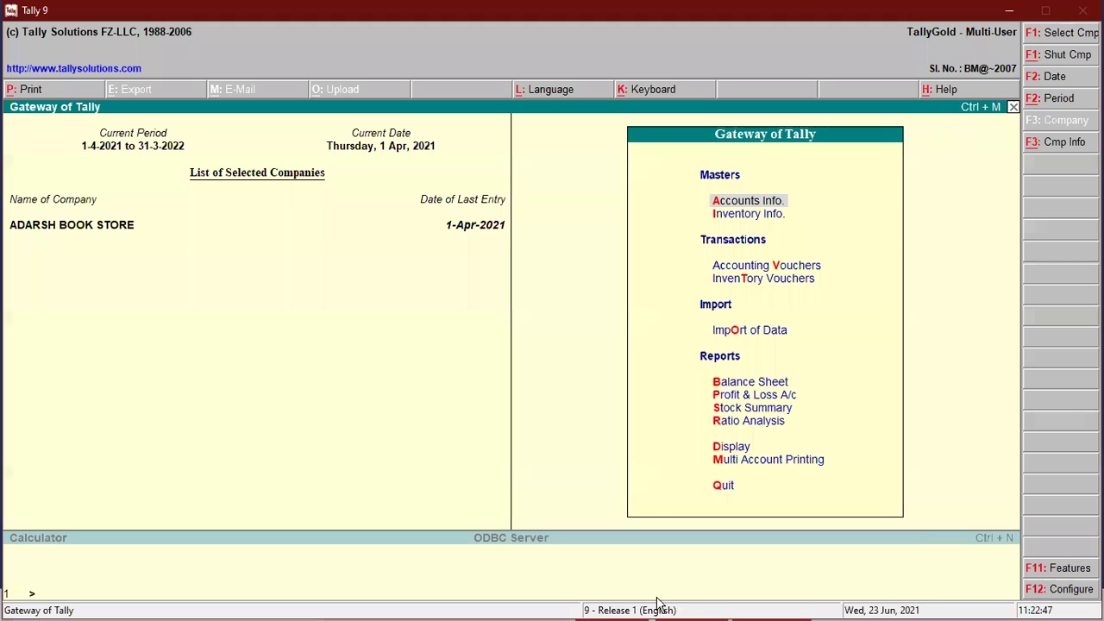
click(719, 450)
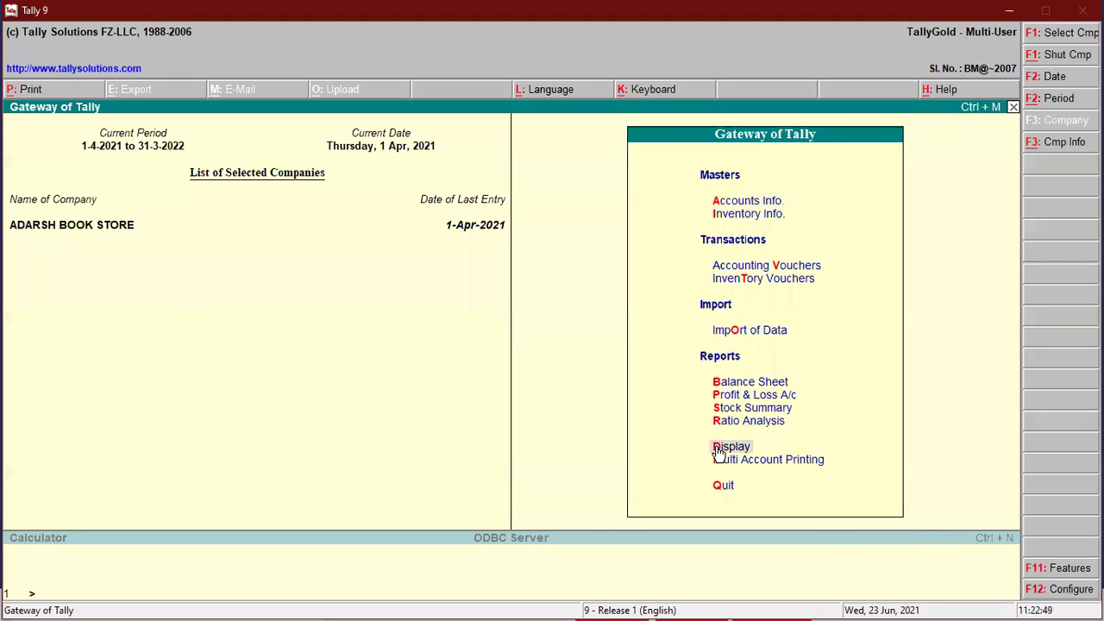
click(719, 450)
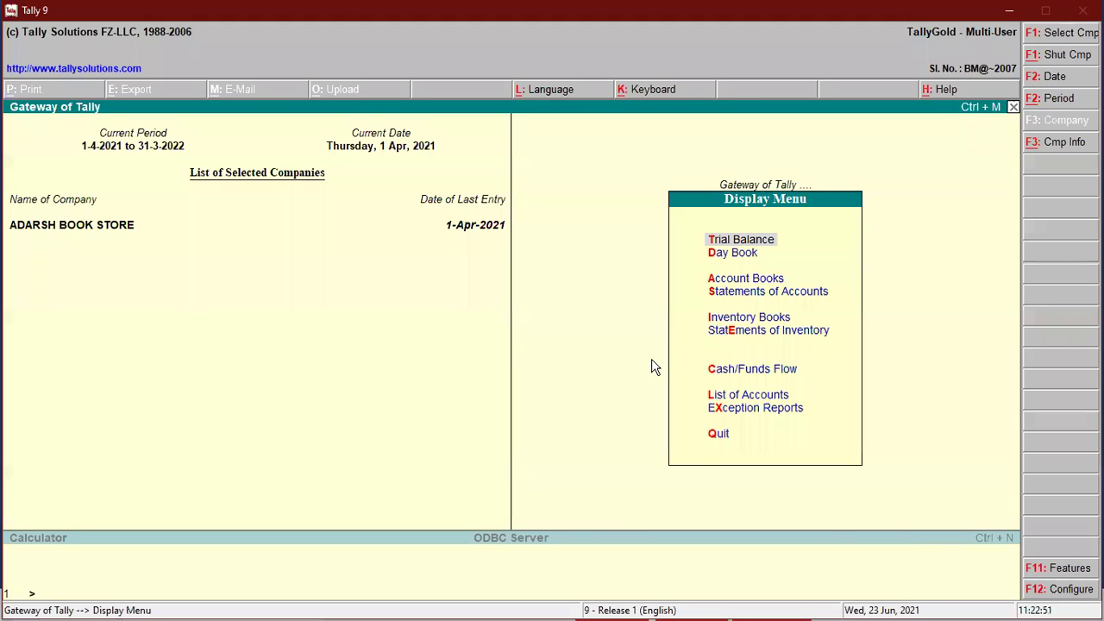
click(721, 279)
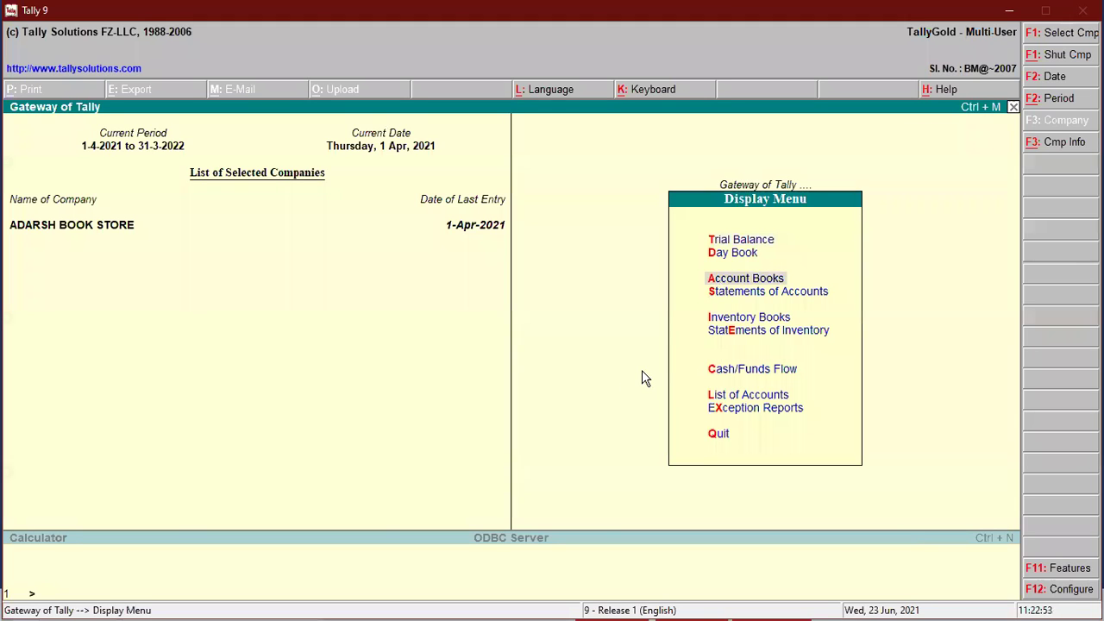
key(Return)
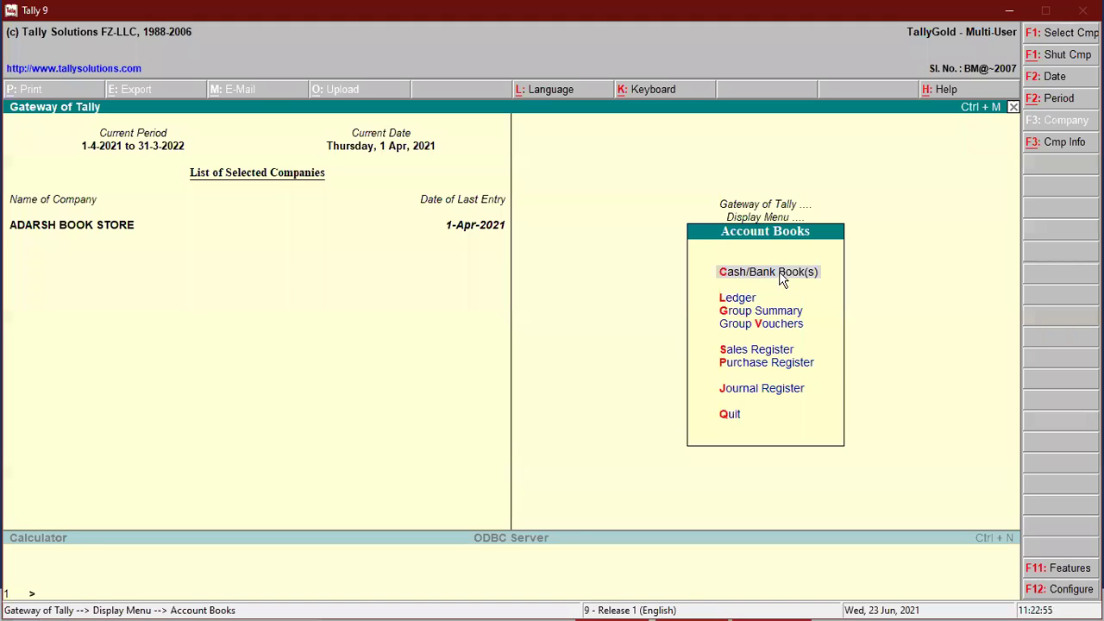
click(783, 277)
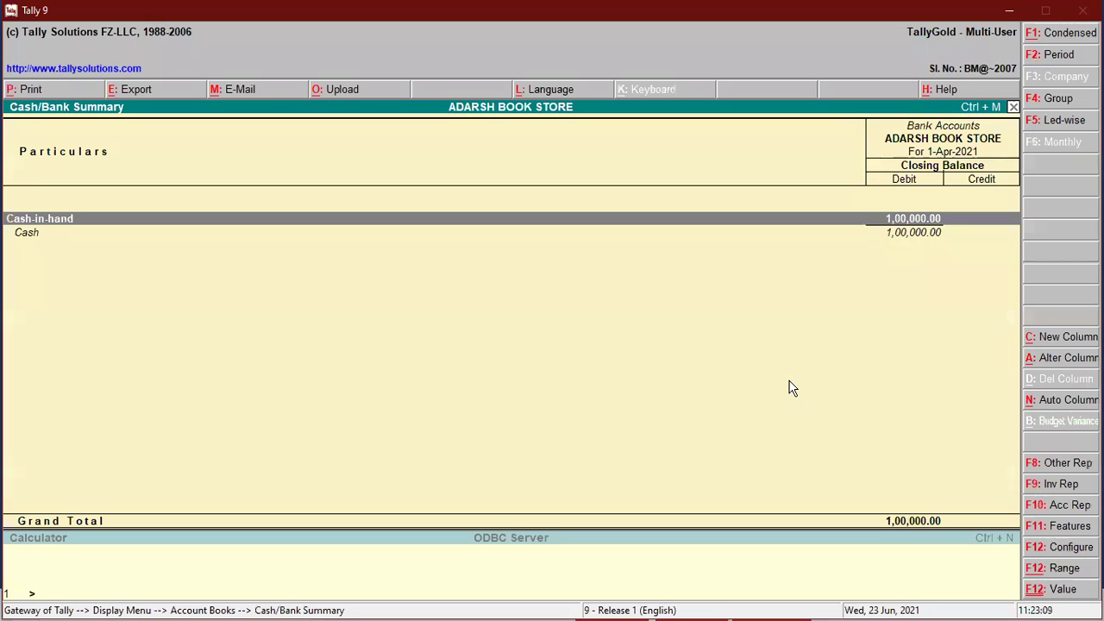
key(Escape)
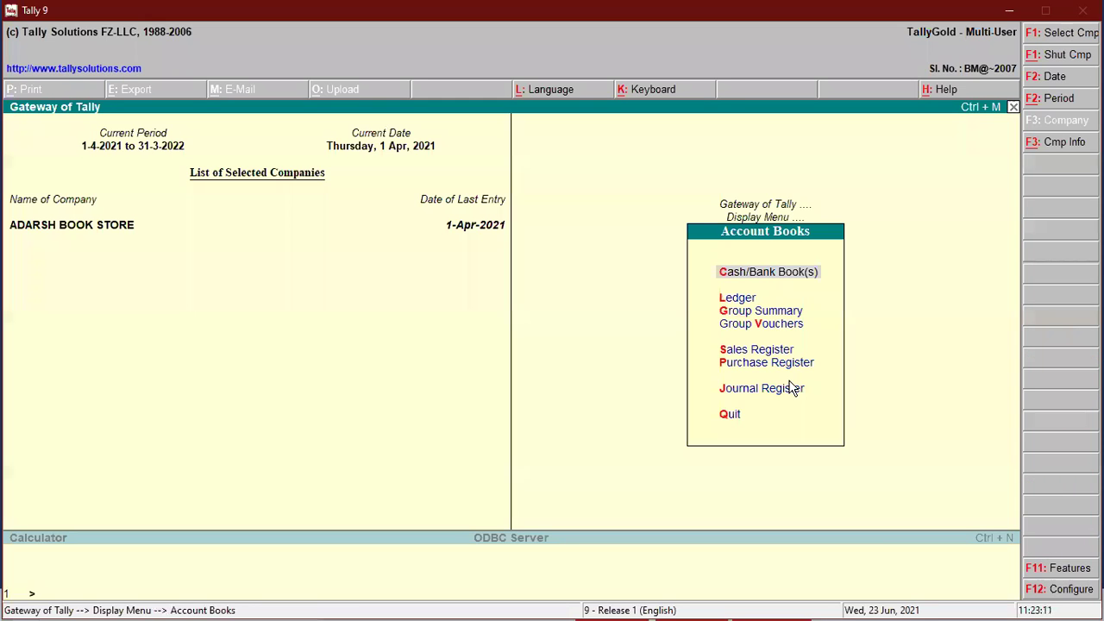
Back out of the Account Books menu toward the Gateway of Tally
key(Escape)
key(Escape)
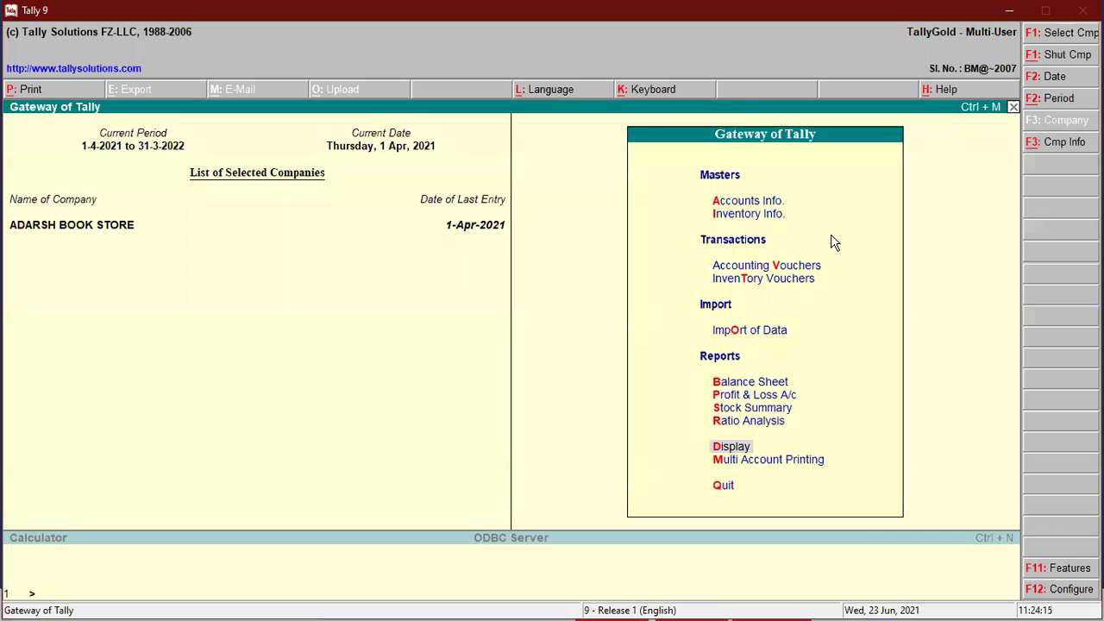
Open single Ledger Creation from Accounts Info > Ledgers
click(720, 205)
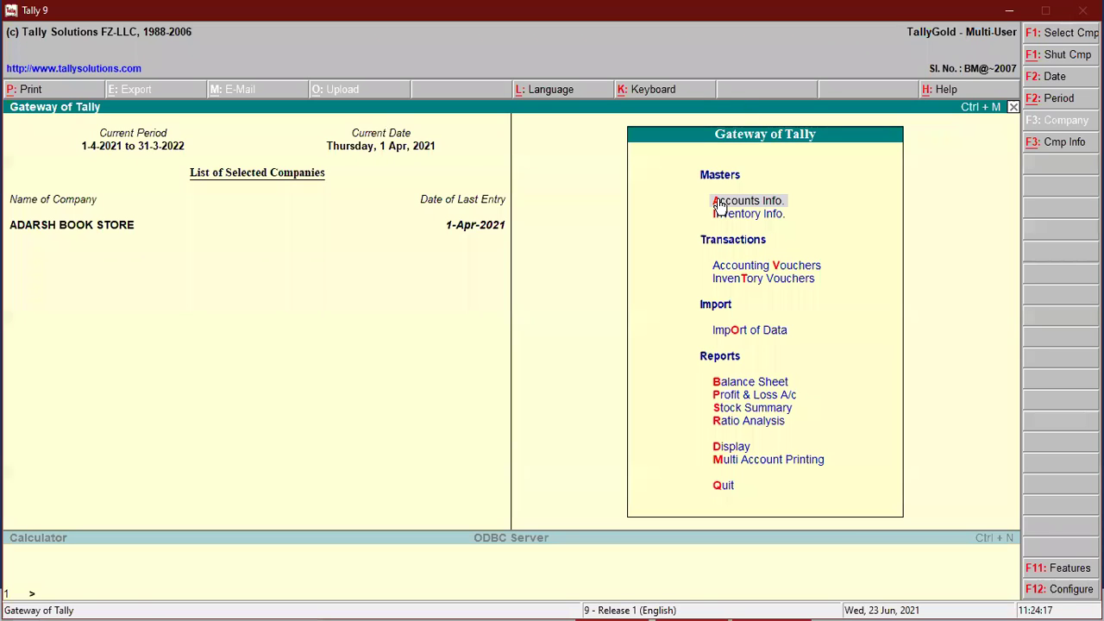
click(721, 204)
click(729, 320)
key(Return)
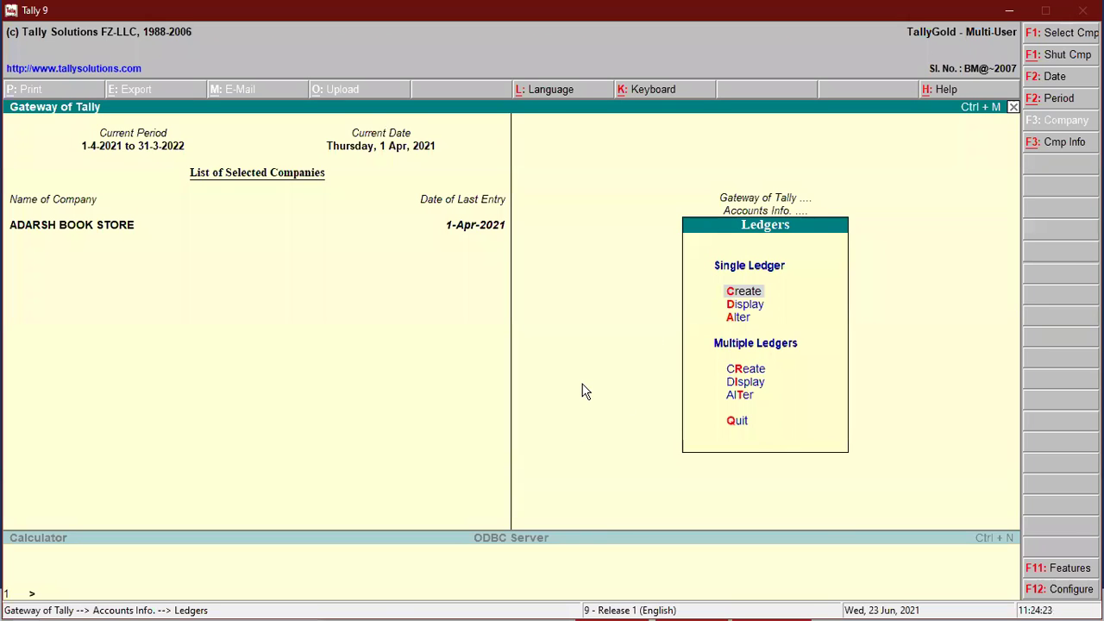
click(731, 298)
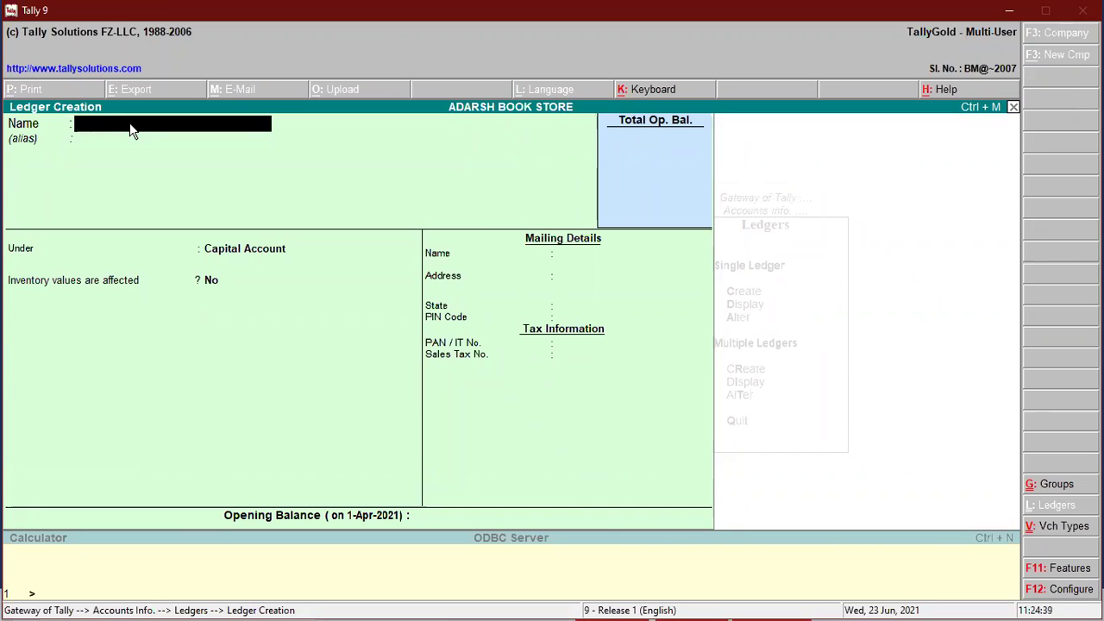
Create the SALES A/C ledger under Sales Accounts with inventory values affected Yes
text(SALES)
key(Return)
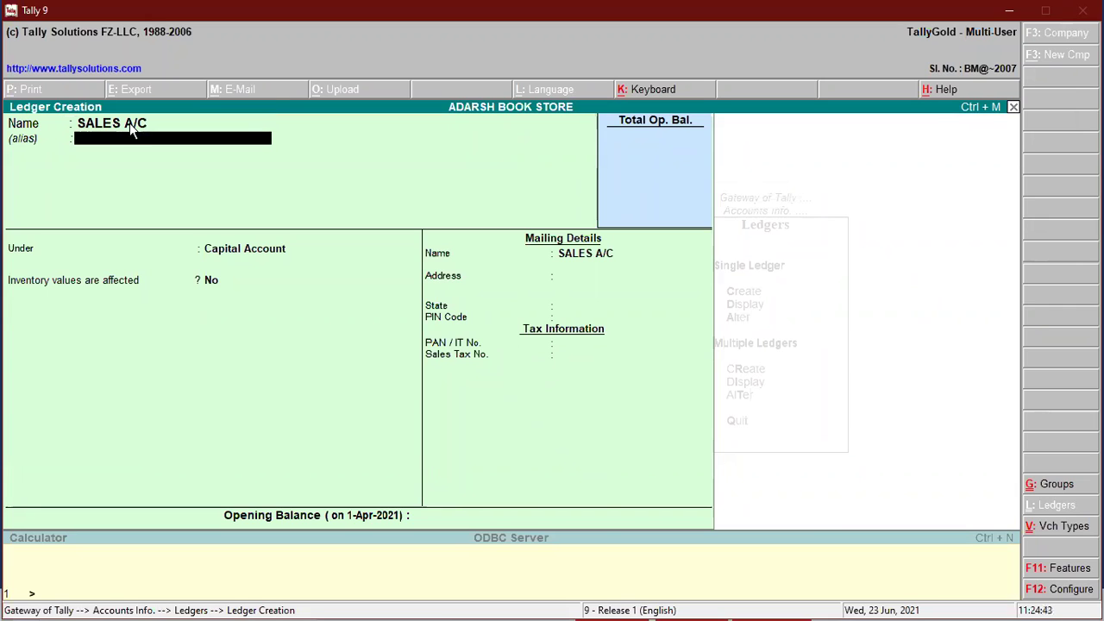
key(Return)
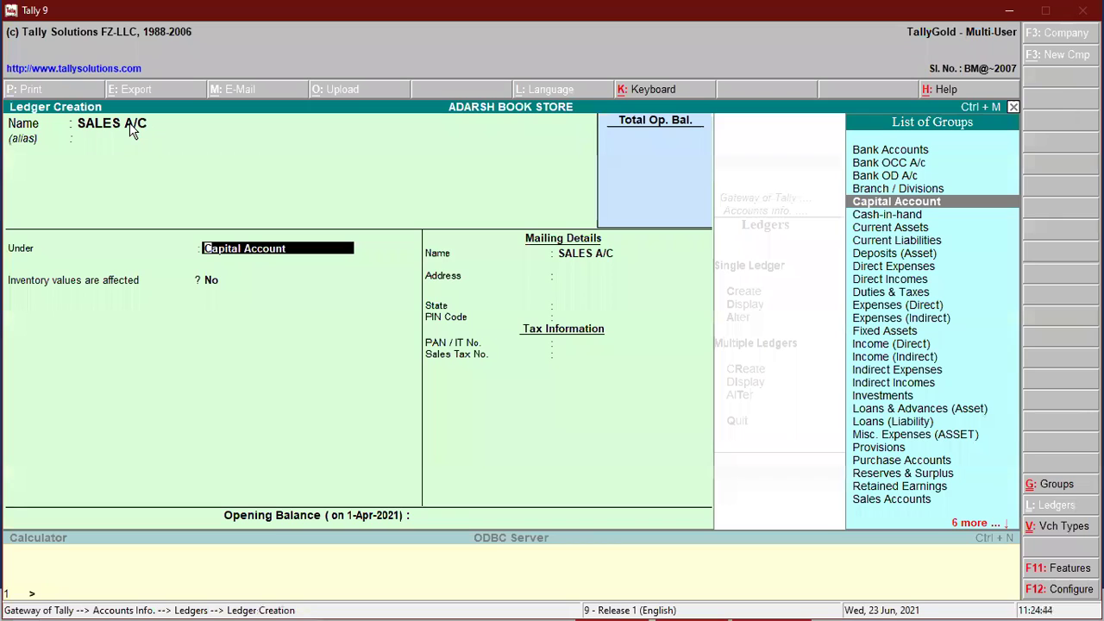
text(SAL)
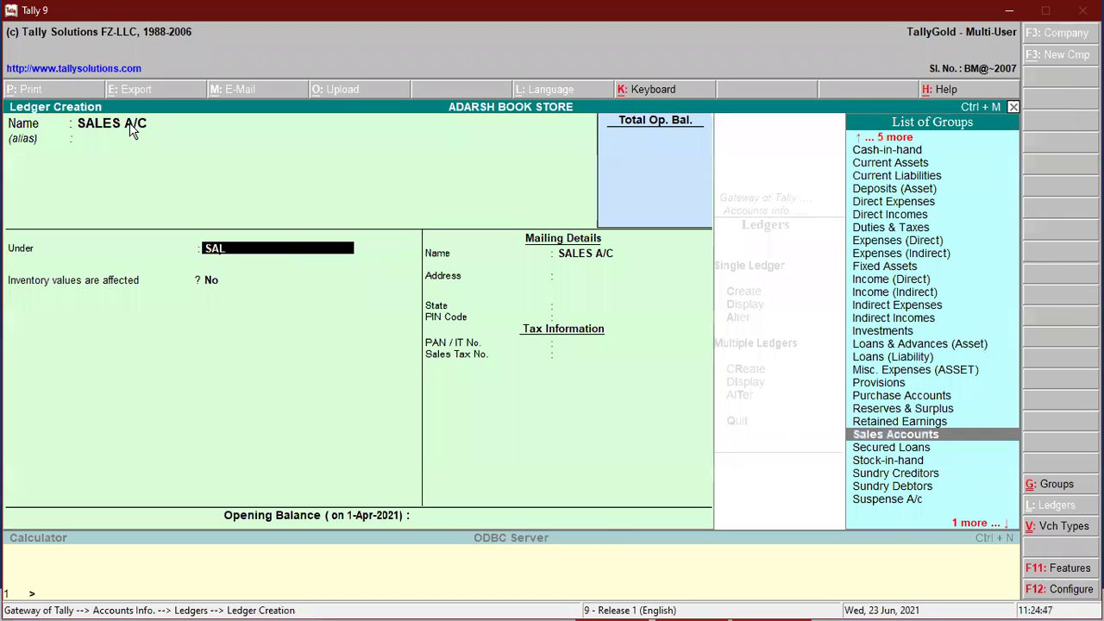
key(Return)
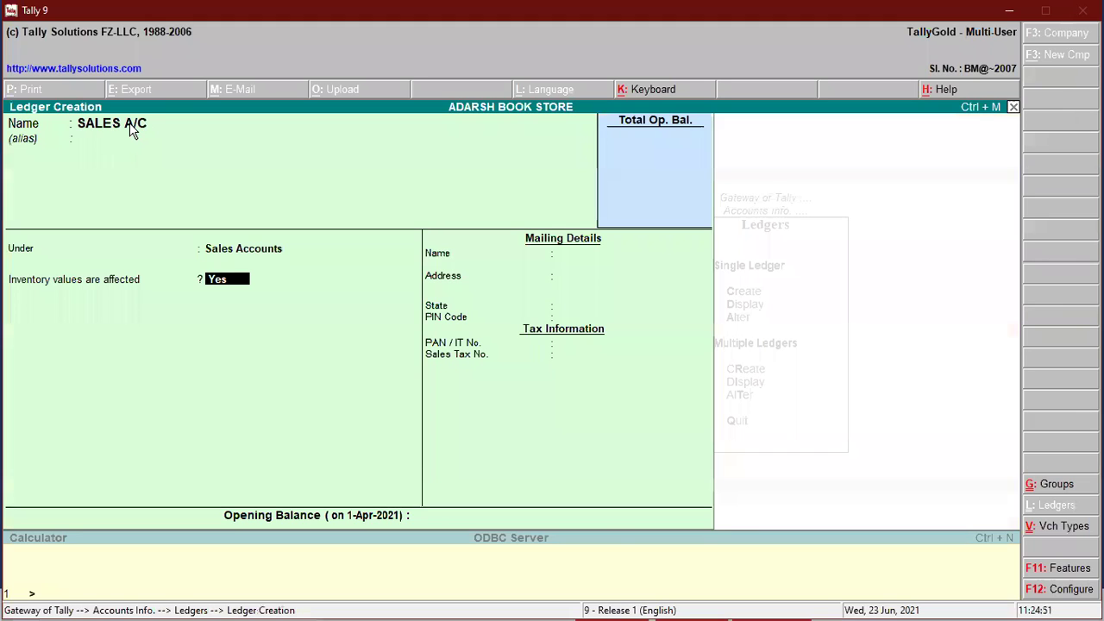
key(Return)
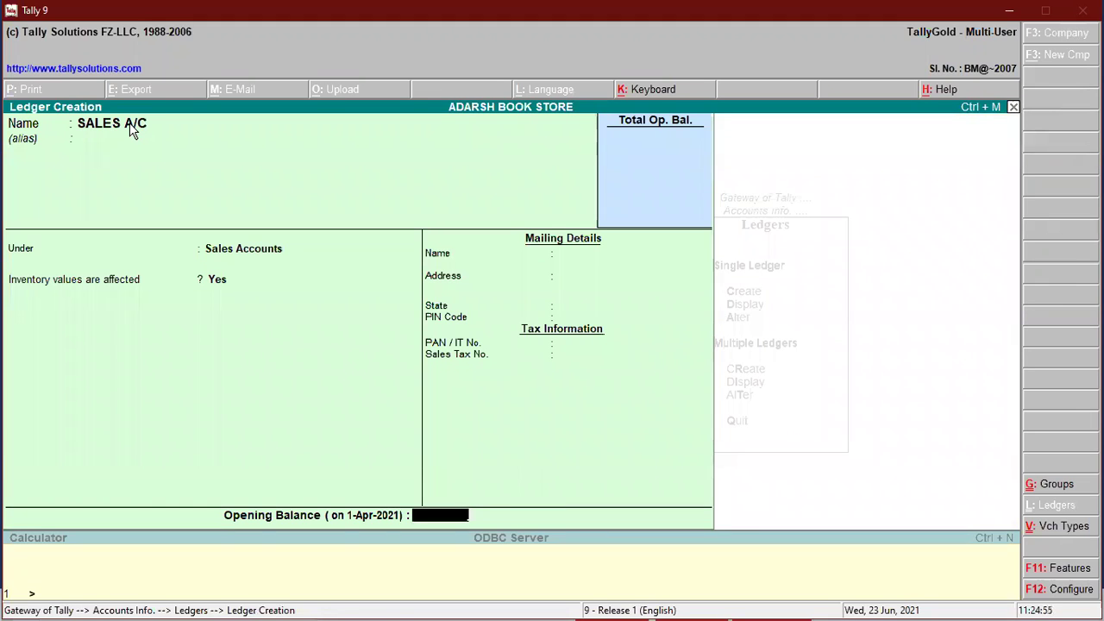
key(Return)
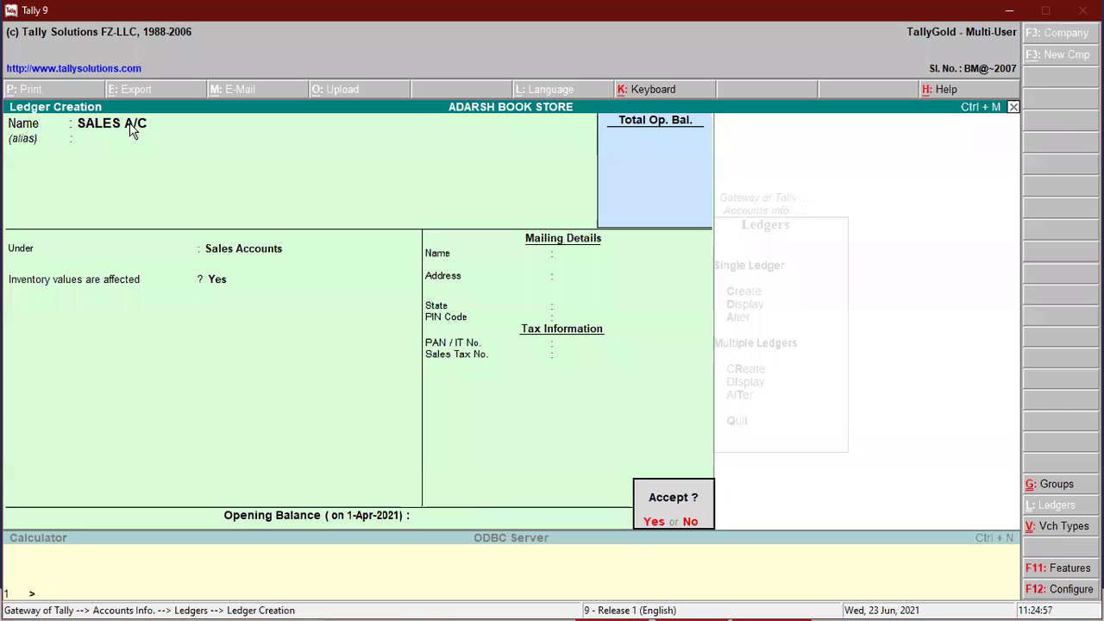
key(Return)
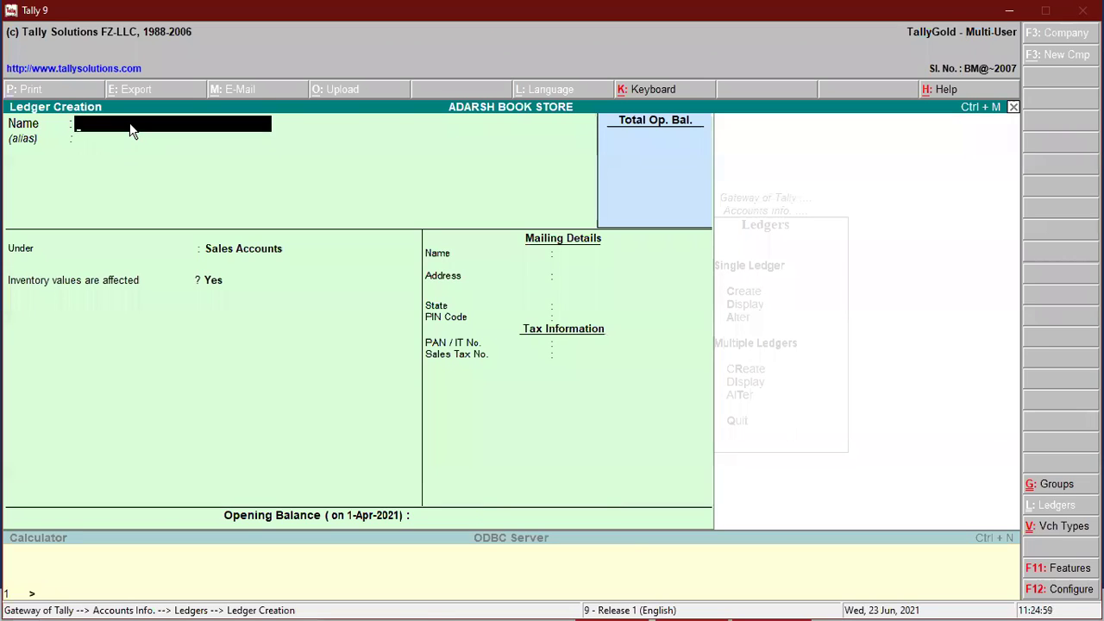
Create the PURCHASE A/C ledger under Purchase Accounts, keeping inventory values affected Yes
text(PURCHASE A/C)
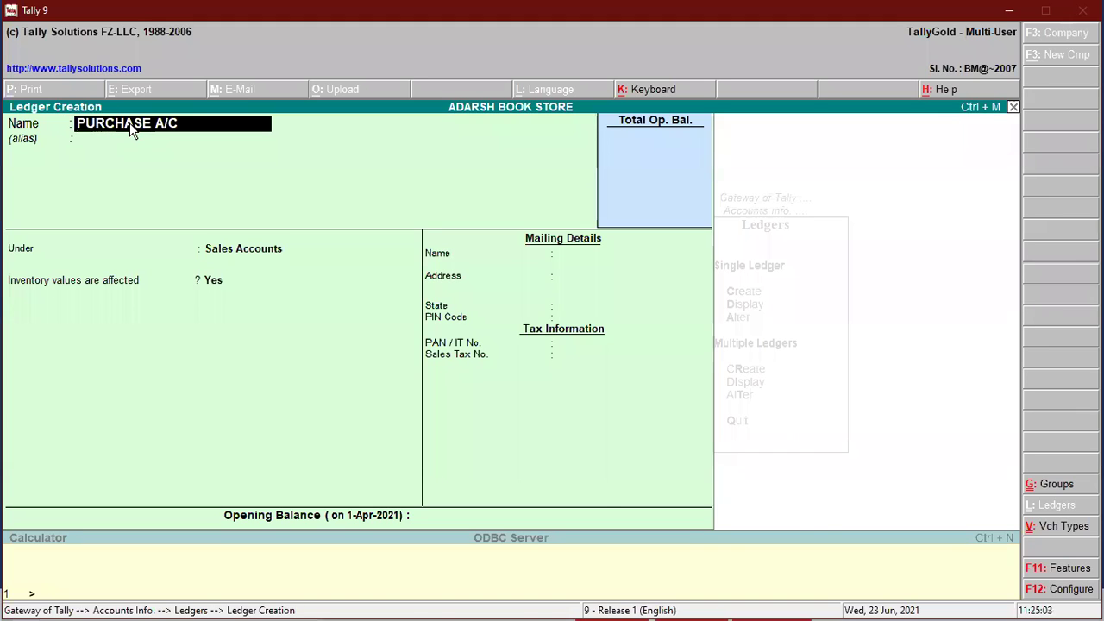
key(Return)
key(Return)
text(PUR)
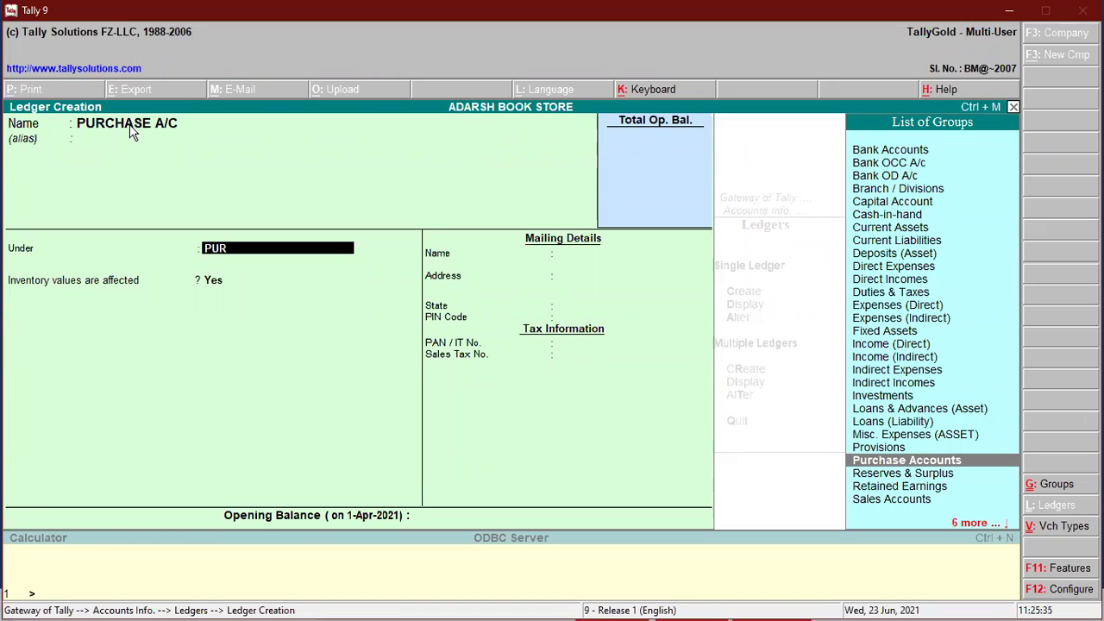
key(Return)
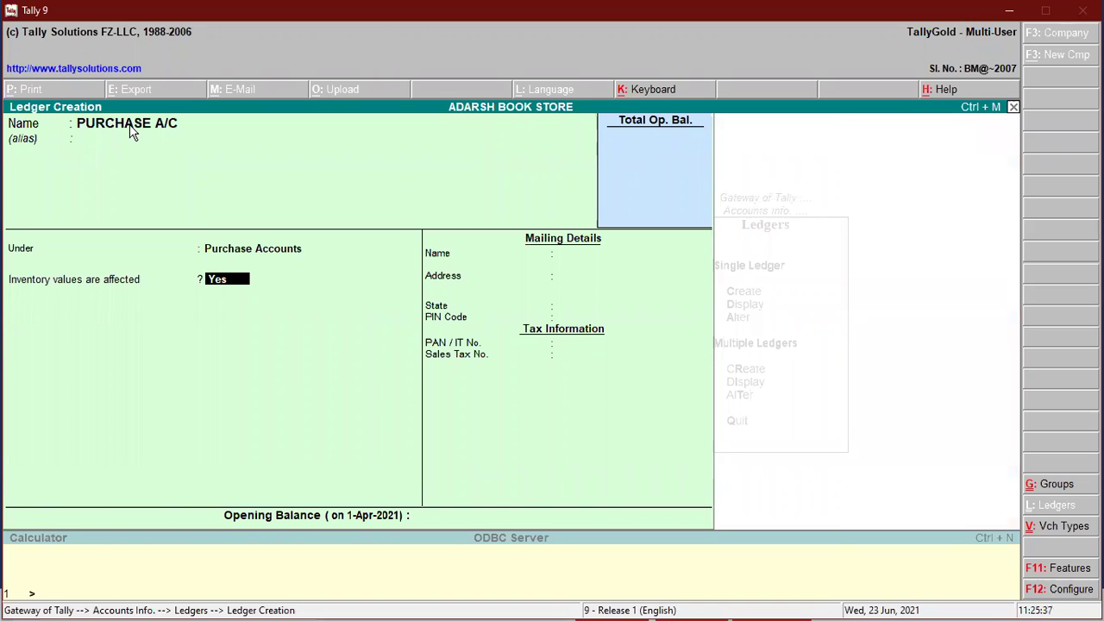
key(Return)
key(Return)
key(Return)
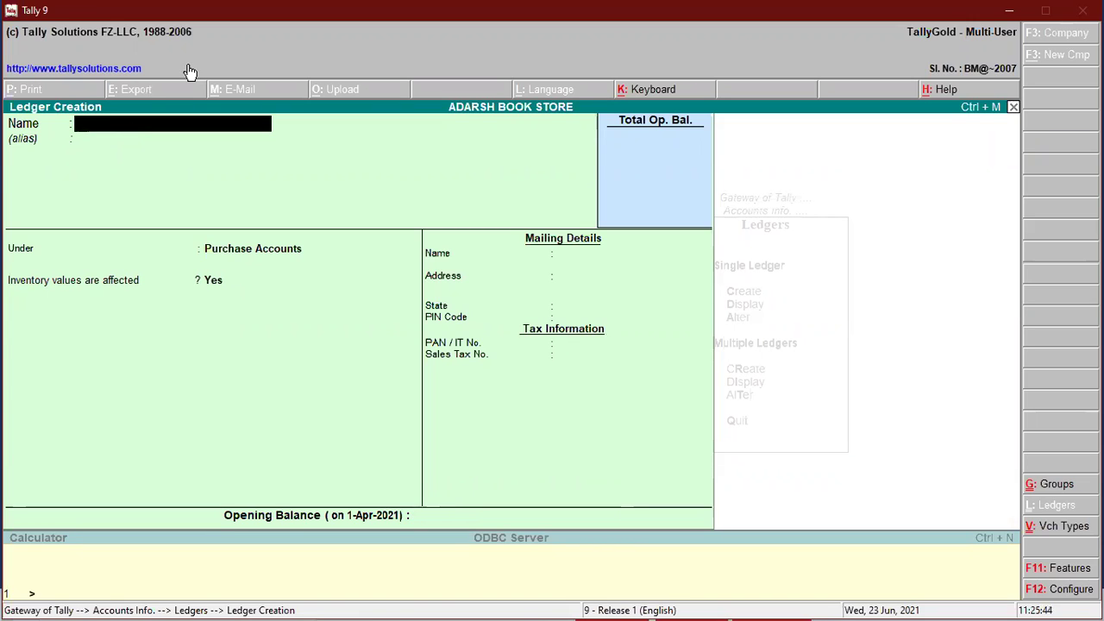
Name the ledger SARSWATI BOOK STORE A/C under Sundry Debtors with bill-by-bill balances Yes
text(SARSWATI BO)
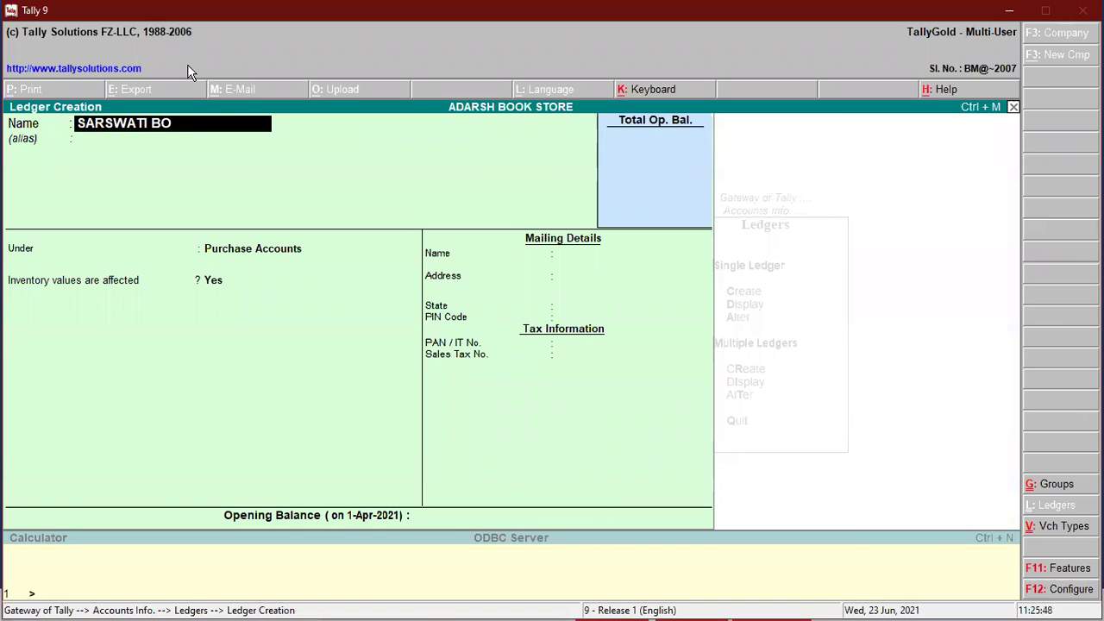
text(OK STORE A/C)
key(Return)
key(Return)
text(SUN)
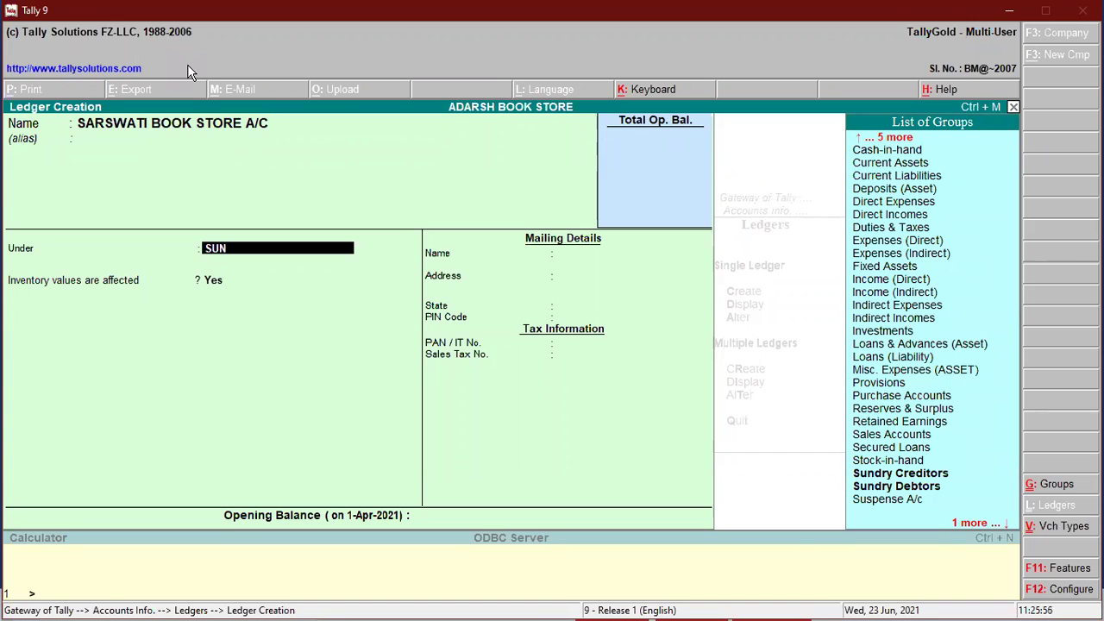
key(Down)
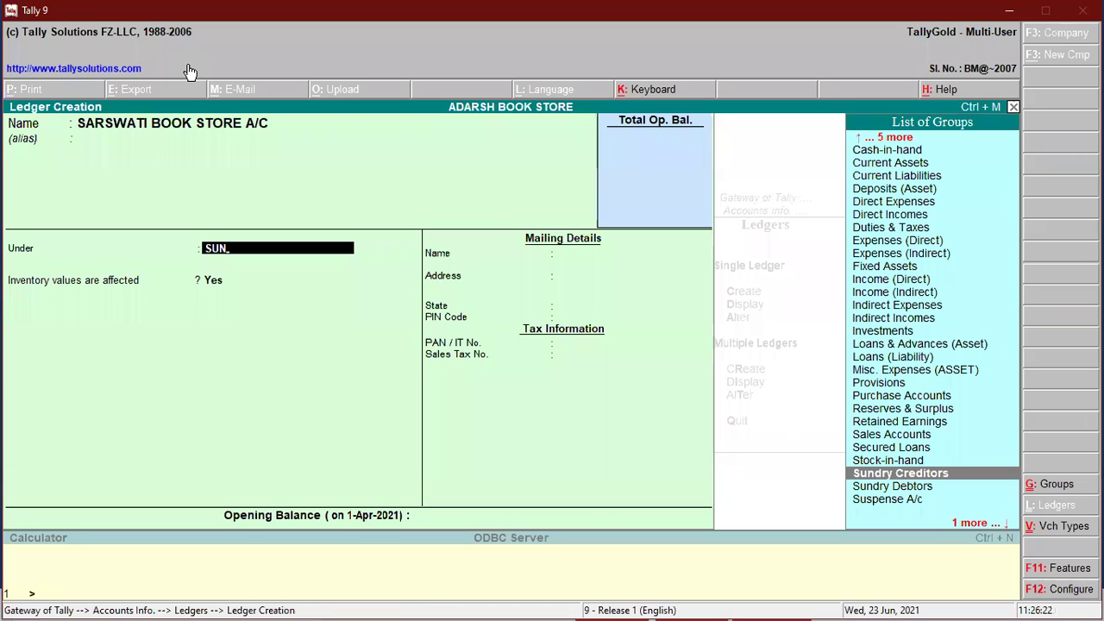
key(Down)
key(Return)
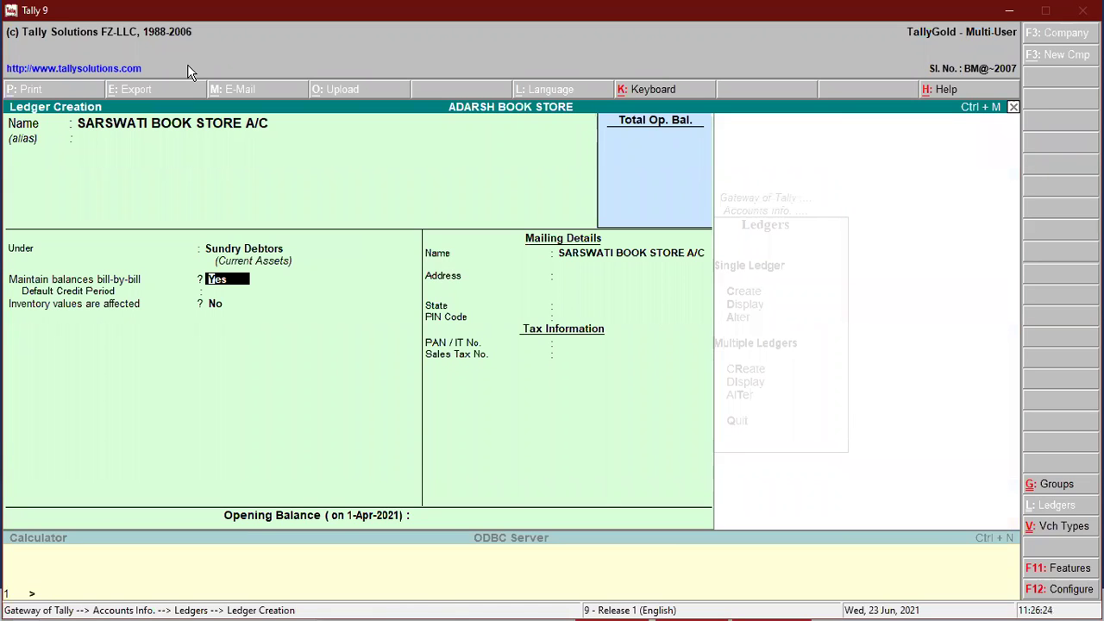
key(Return)
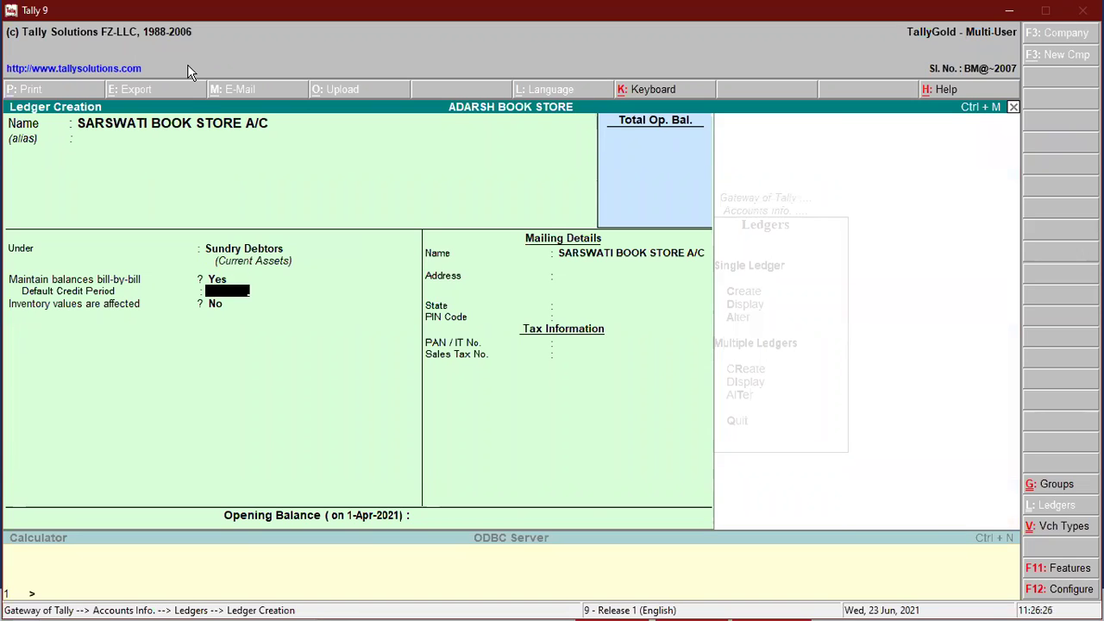
key(Return)
key(Return)
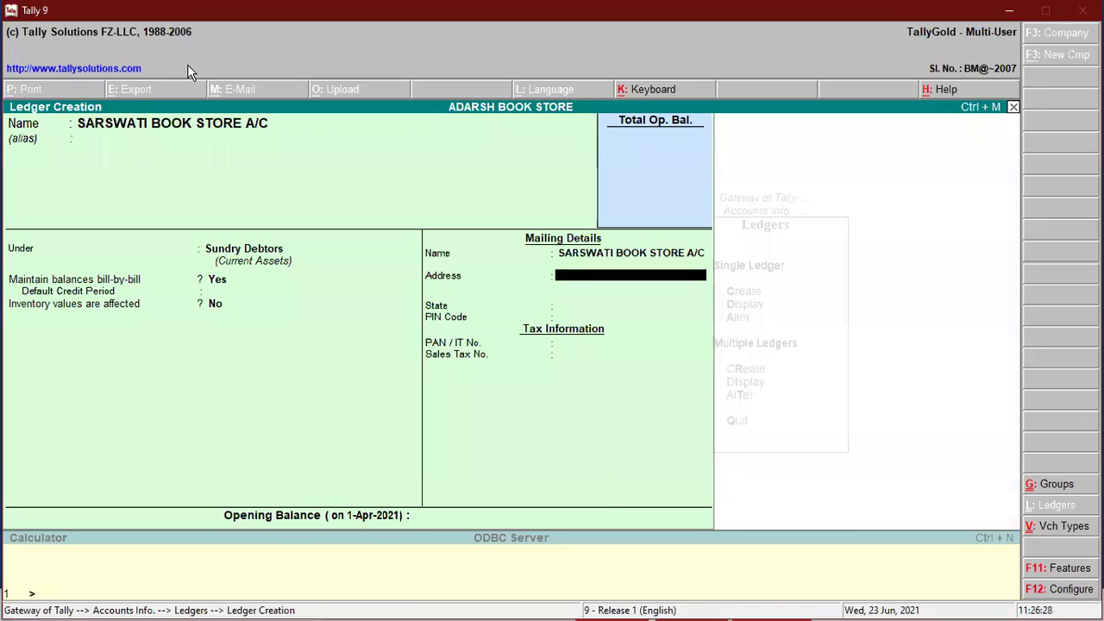
Add the address DHORAJI, leave state and opening balance blank, and save the ledger
text(DHORAJI)
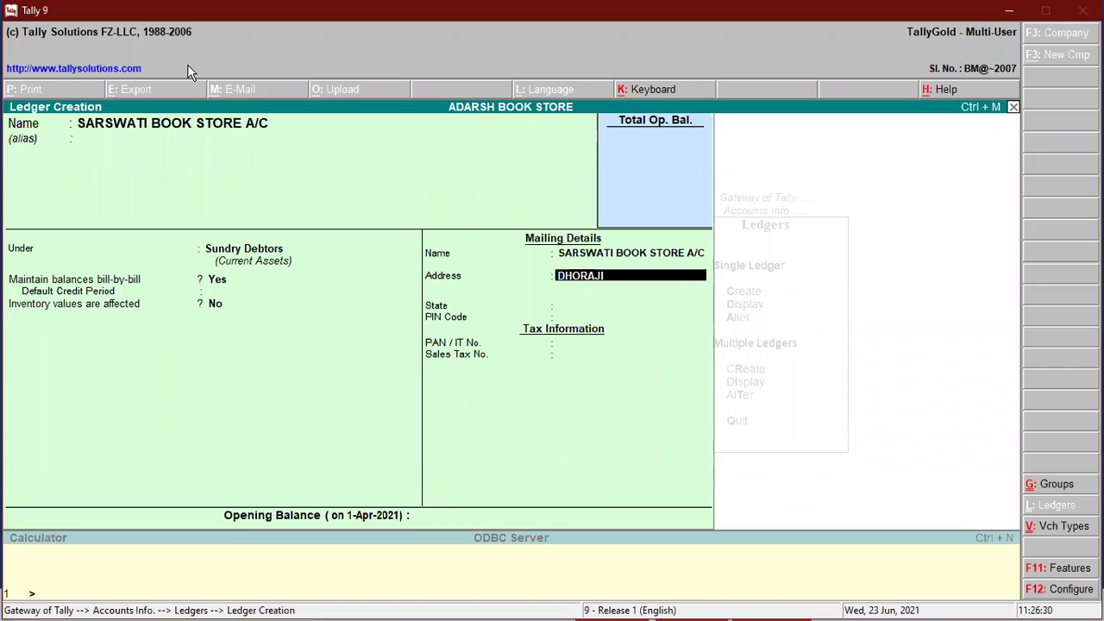
key(Return)
key(Return)
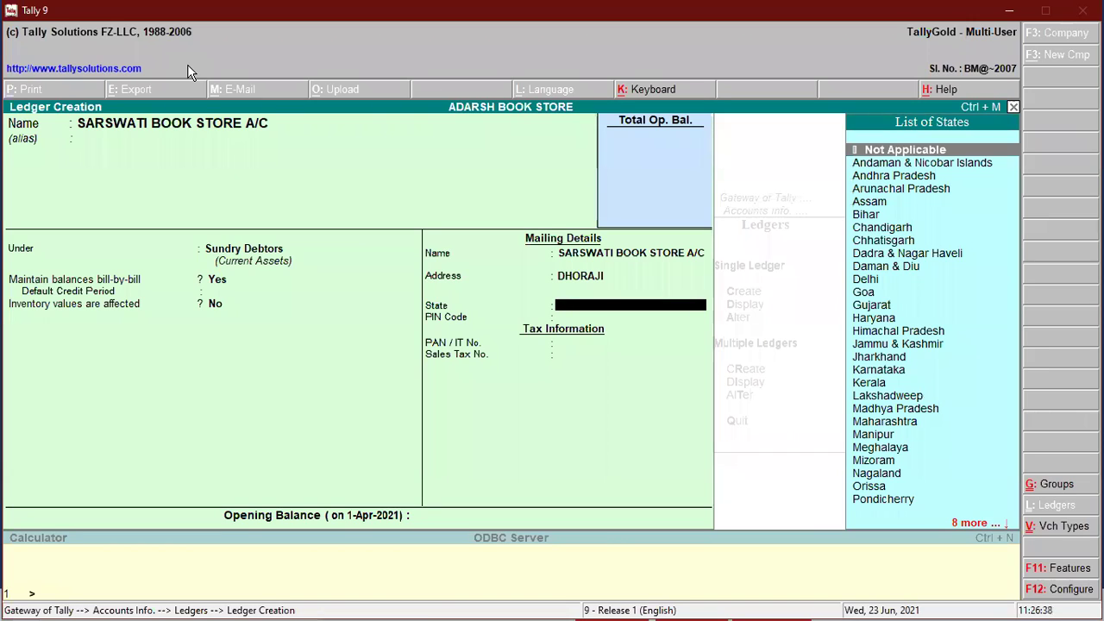
key(Return)
key(Return)
key(Return)
key(Return)
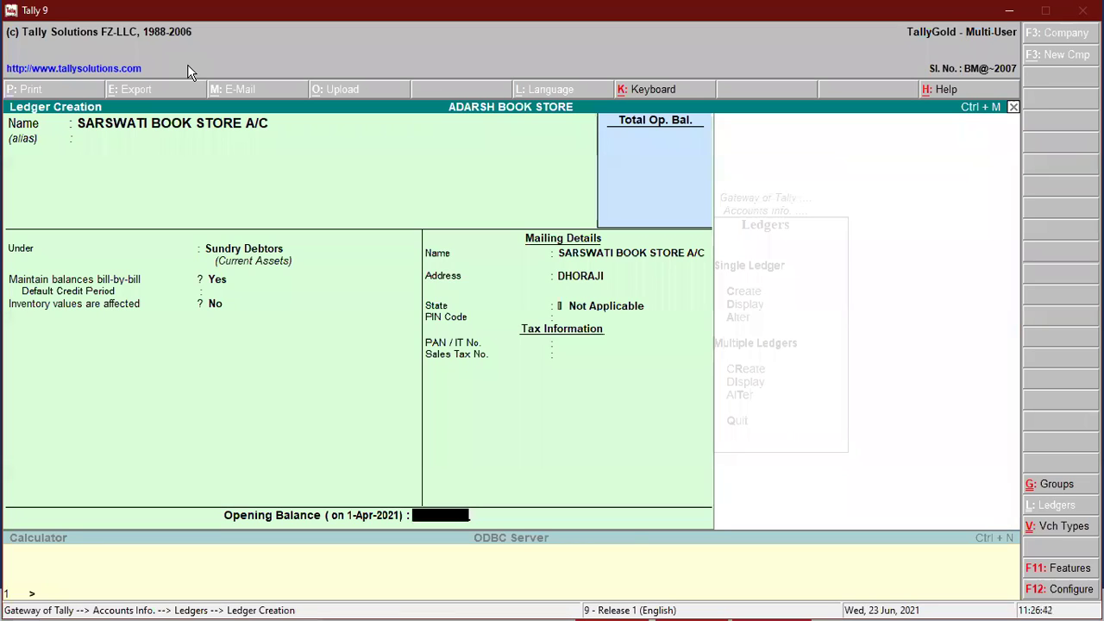
key(Return)
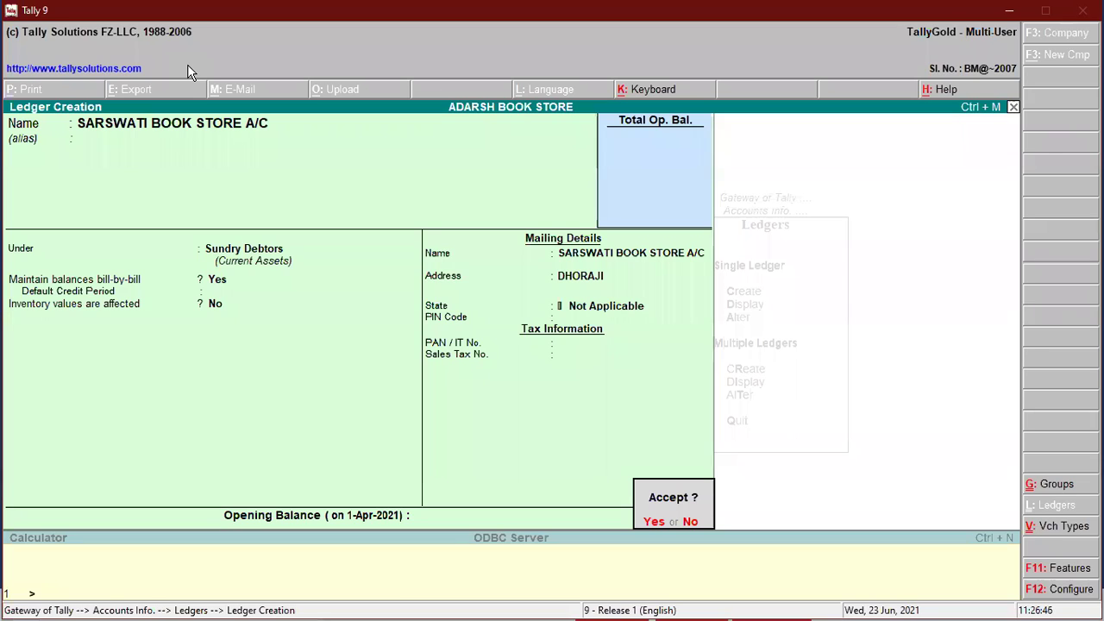
key(Return)
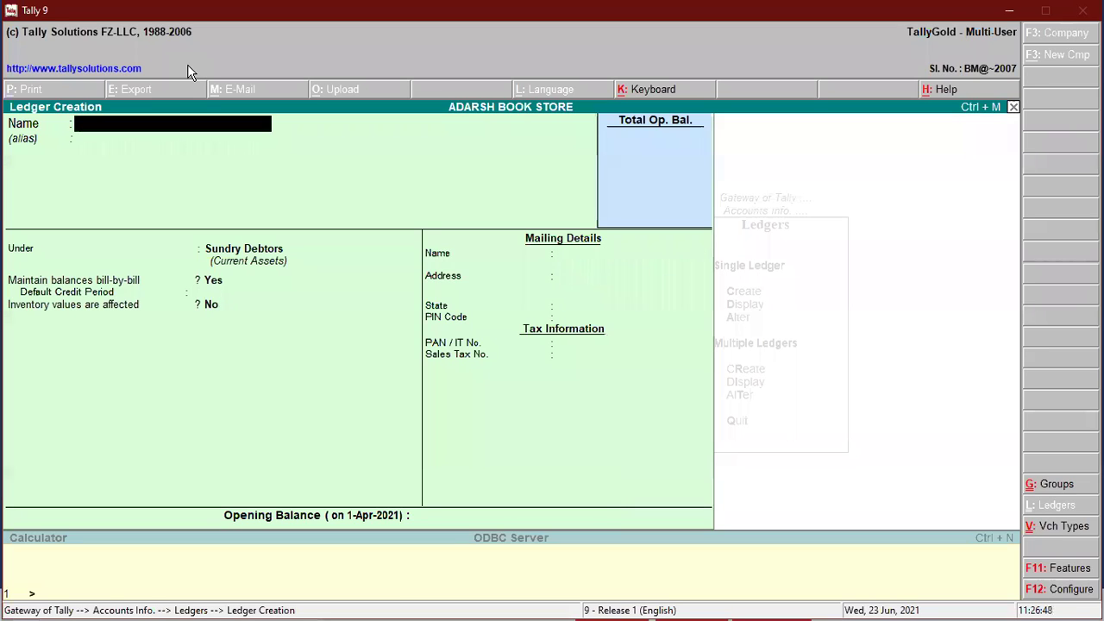
Create GAYATRI BOOK STORE under Sundry Debtors with address DHORAJI, fixing a typo in the name
text(GAYATRI BOOKST)
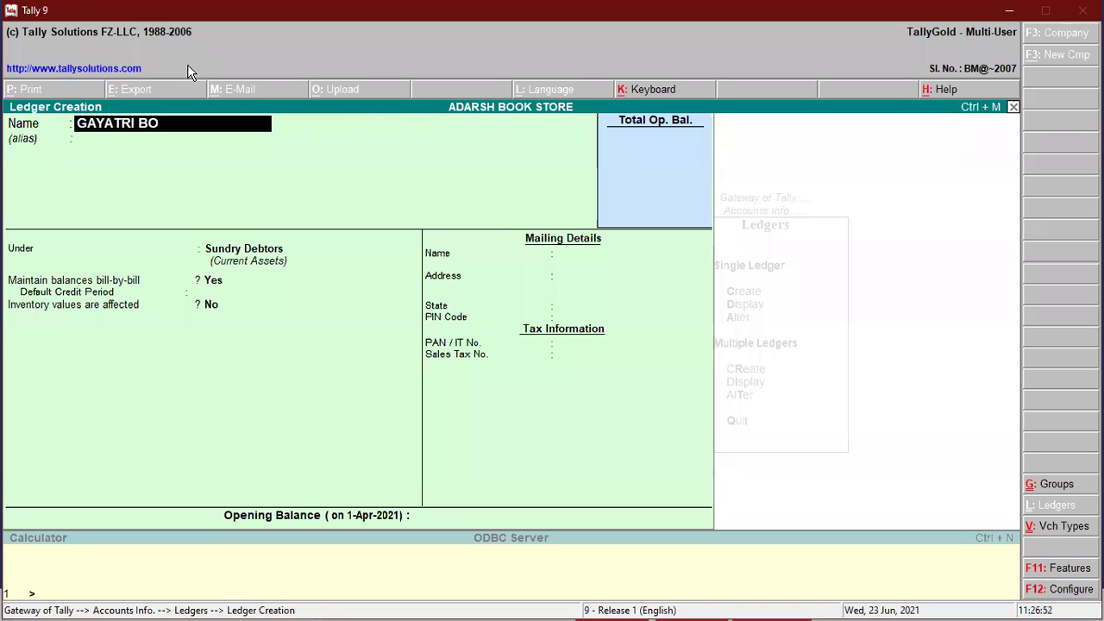
key(BackSpace)
key(BackSpace)
text(STORE)
key(Return)
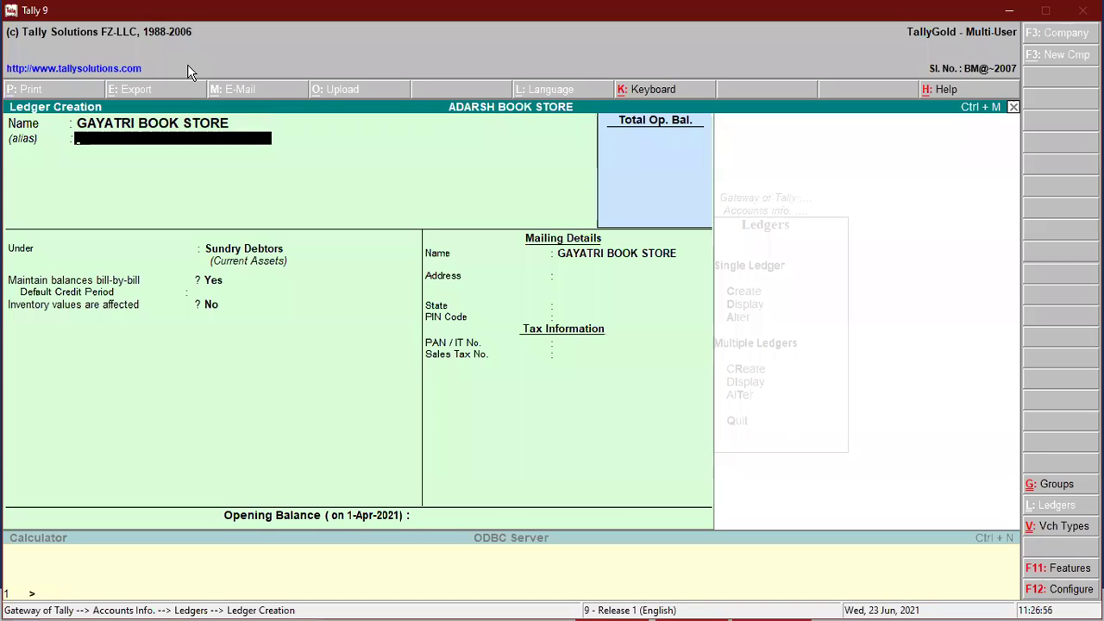
key(Return)
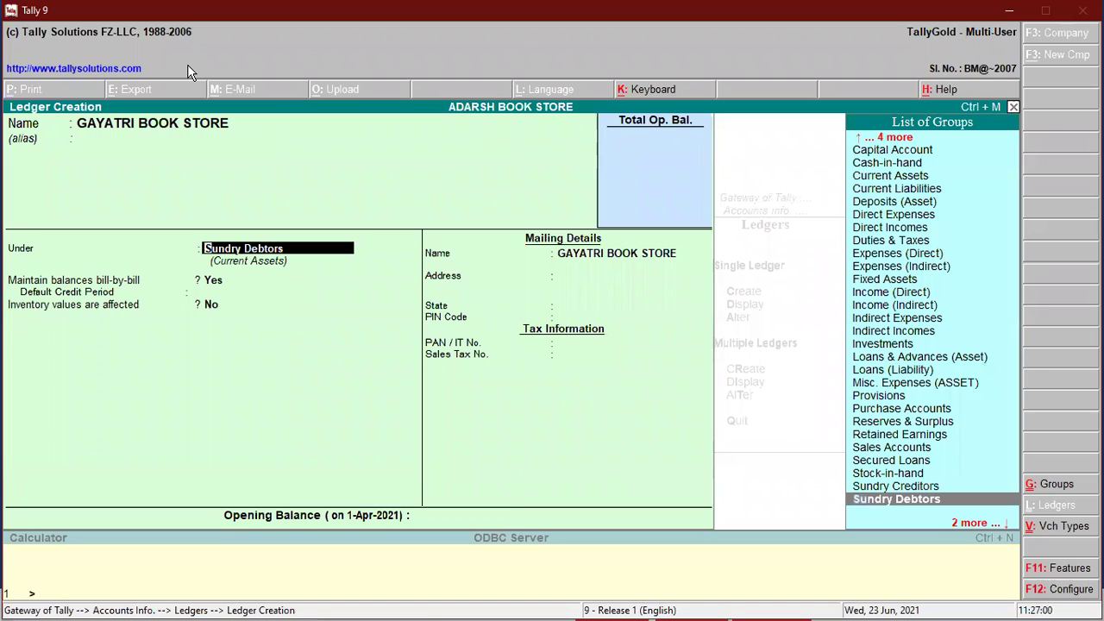
key(Return)
key(Return)
key(Return)
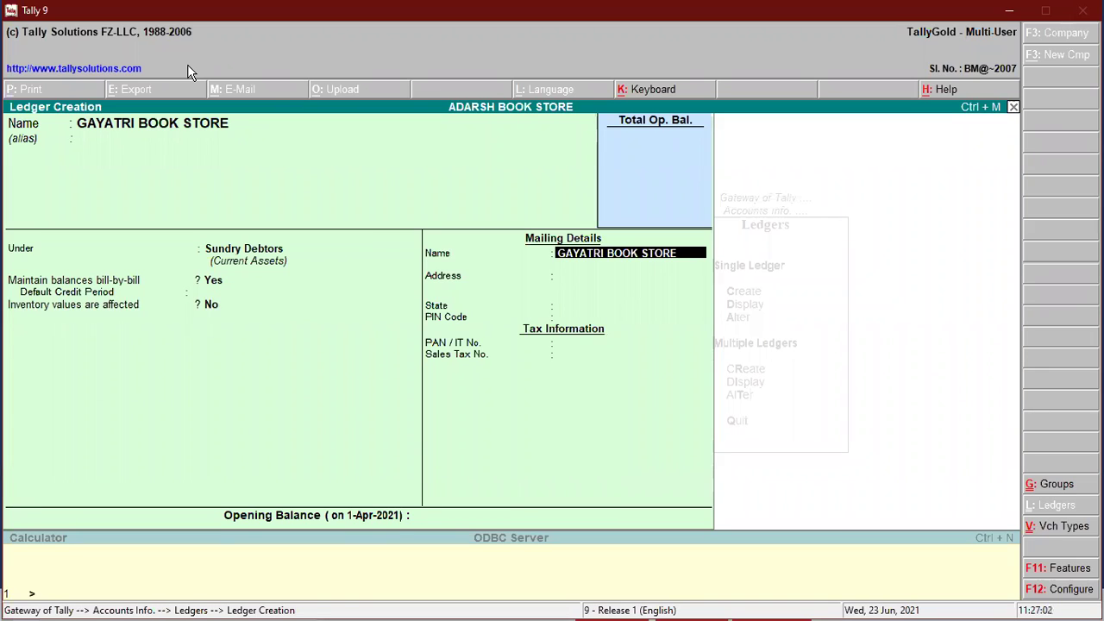
key(Return)
text(DHORAJI)
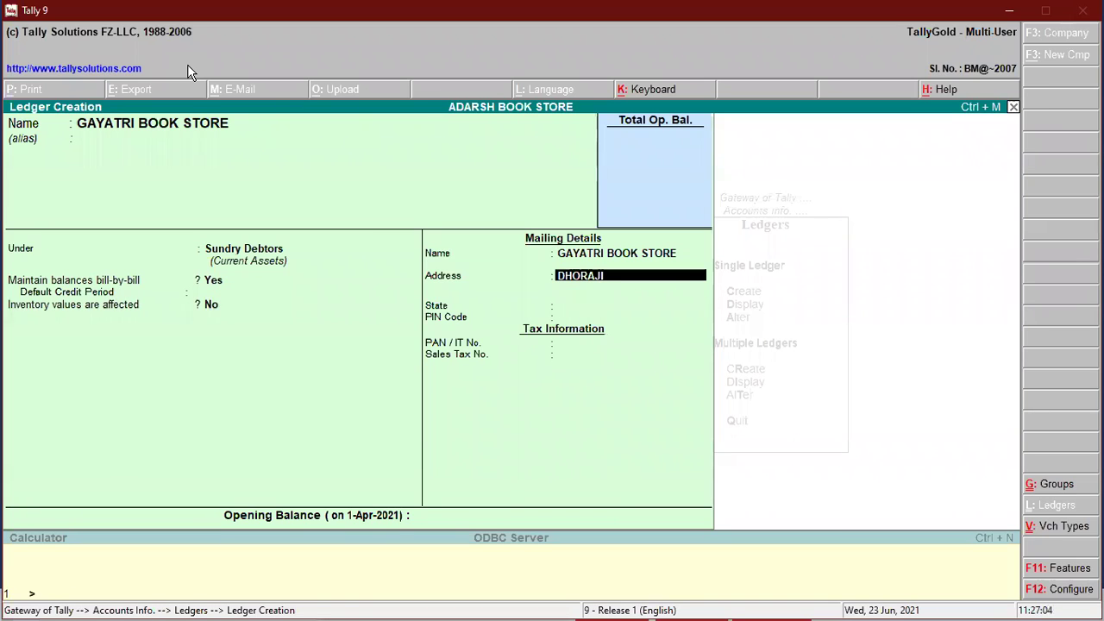
key(Return)
key(Return)
key(Return)
key(Return)
key(Return)
key(Return)
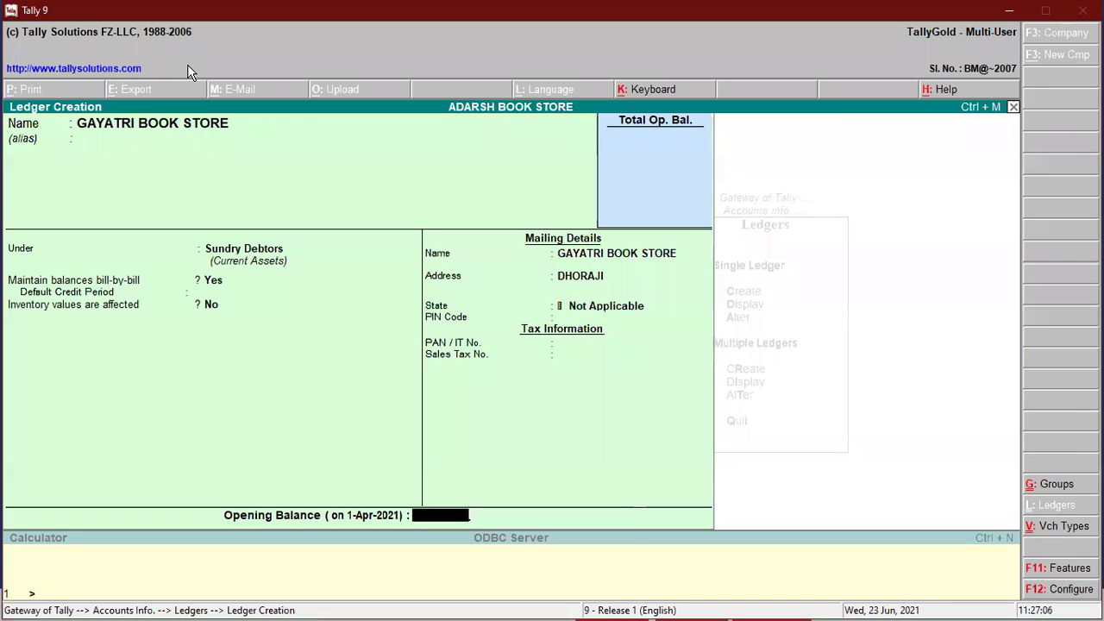
key(Return)
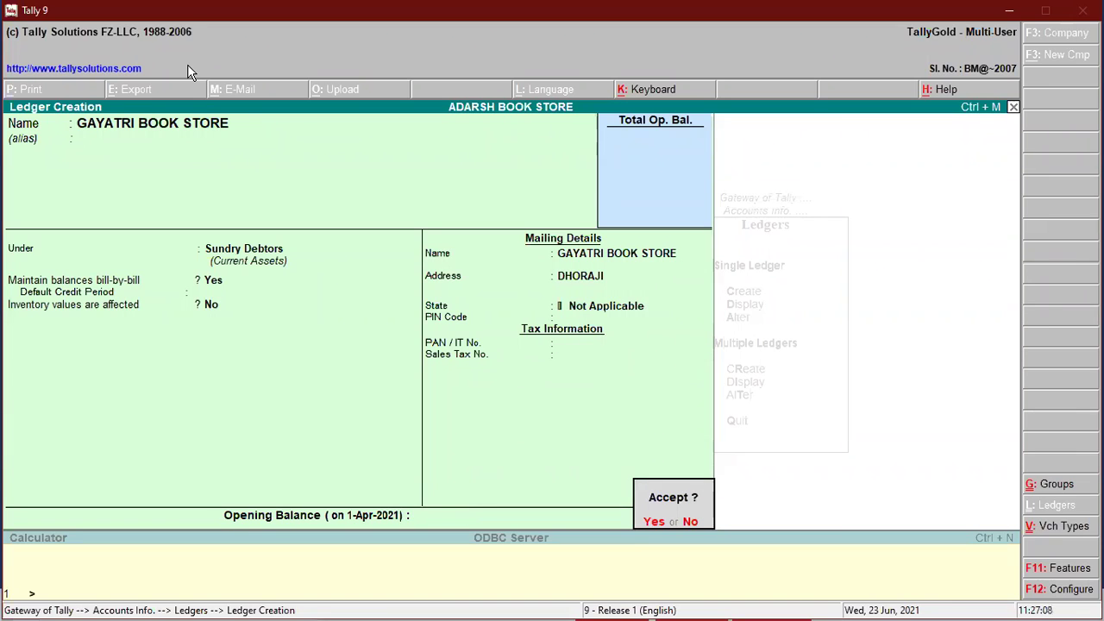
key(Return)
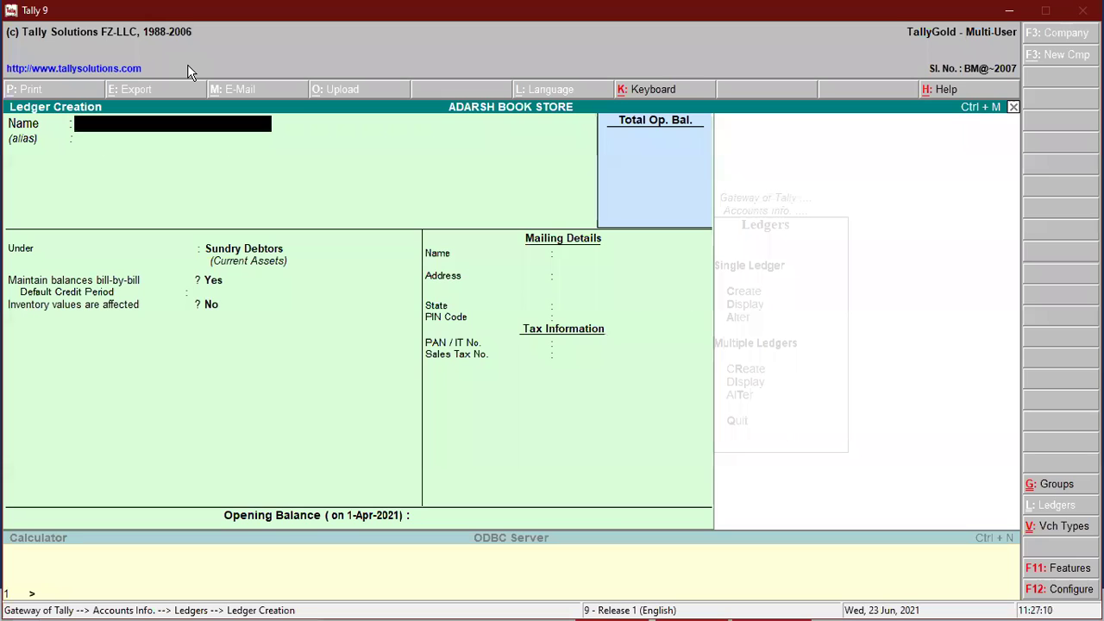
Create NAVKAR BOOK STORE A/C under Sundry Debtors with address DHORAJI, then exit ledger creation
text(NAVKAR B)
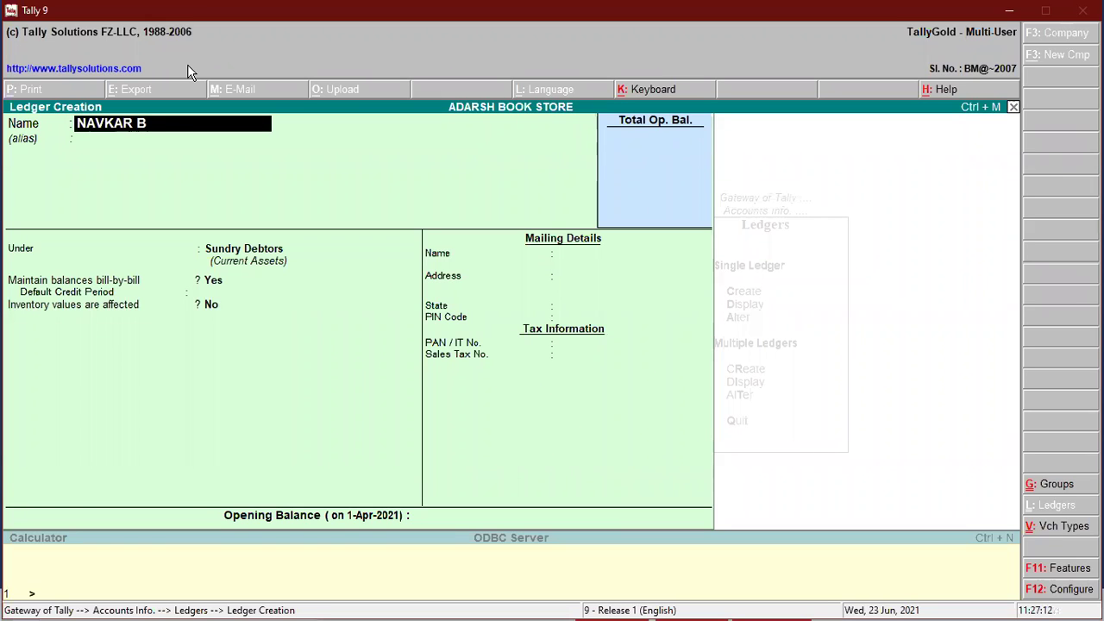
text(OOK STORE A/C)
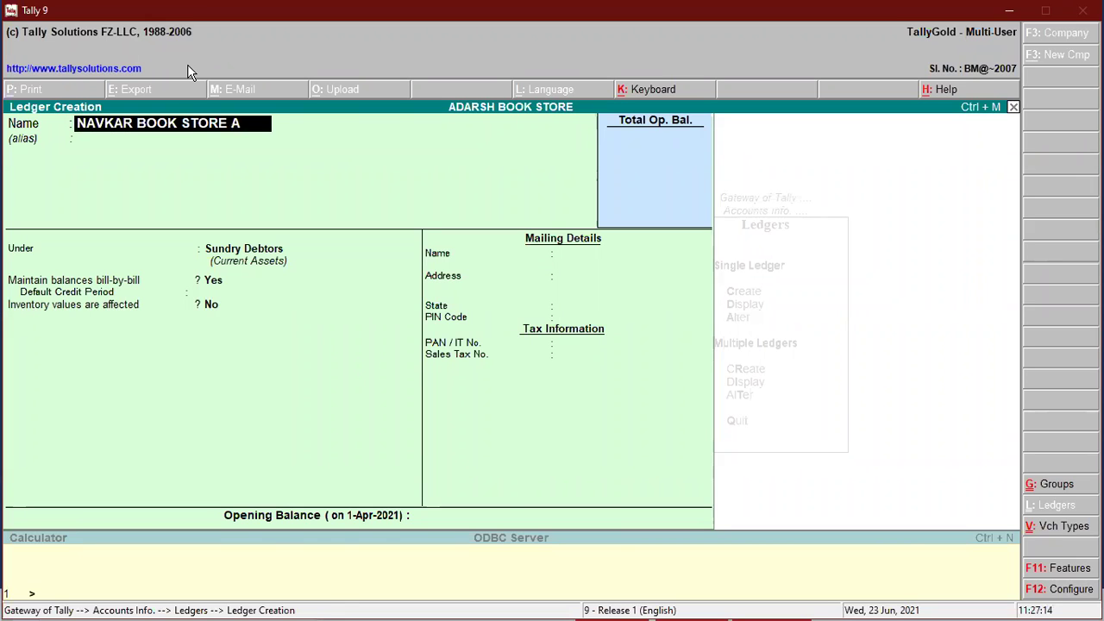
key(Return)
key(Return)
key(Return)
key(Return)
key(Return)
key(Return)
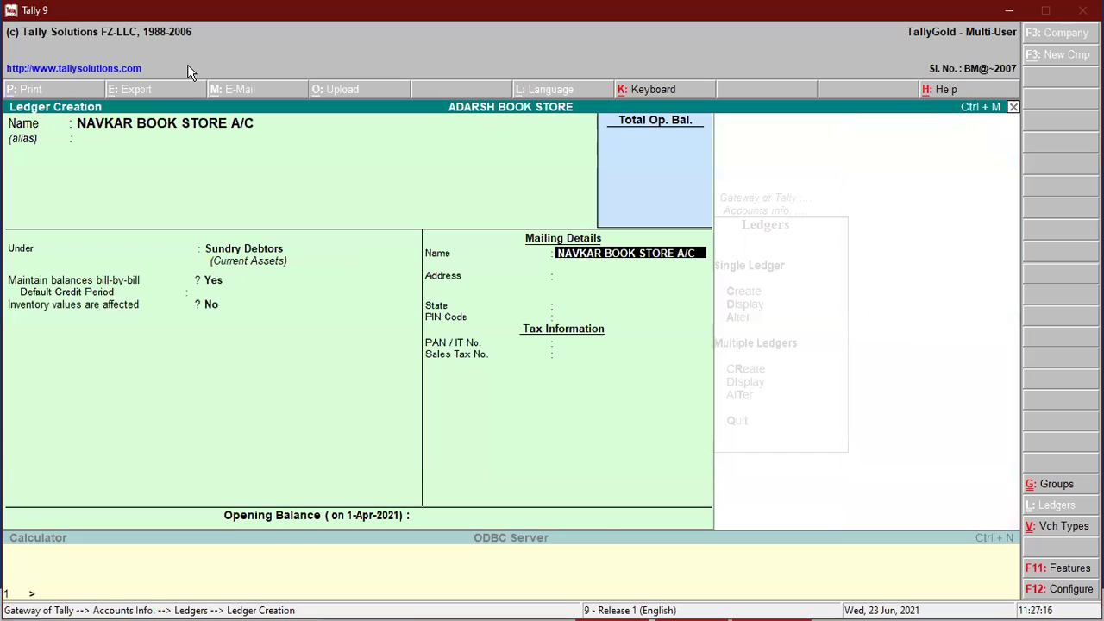
key(Return)
text(DHORAJ)
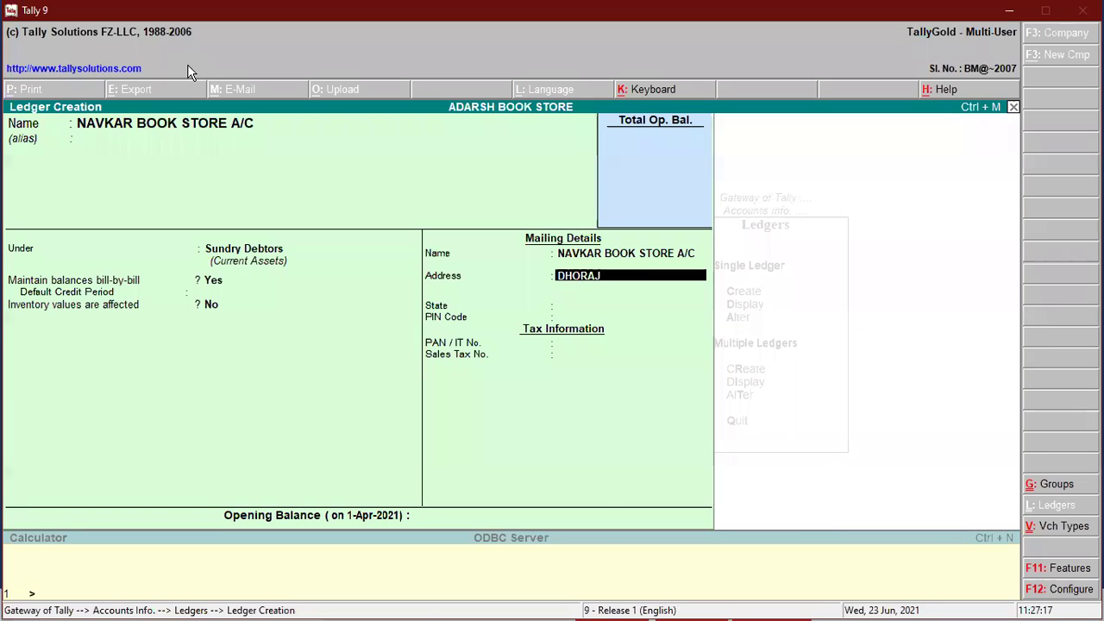
text(I)
key(Return)
key(Return)
key(Return)
key(Return)
key(Return)
key(Return)
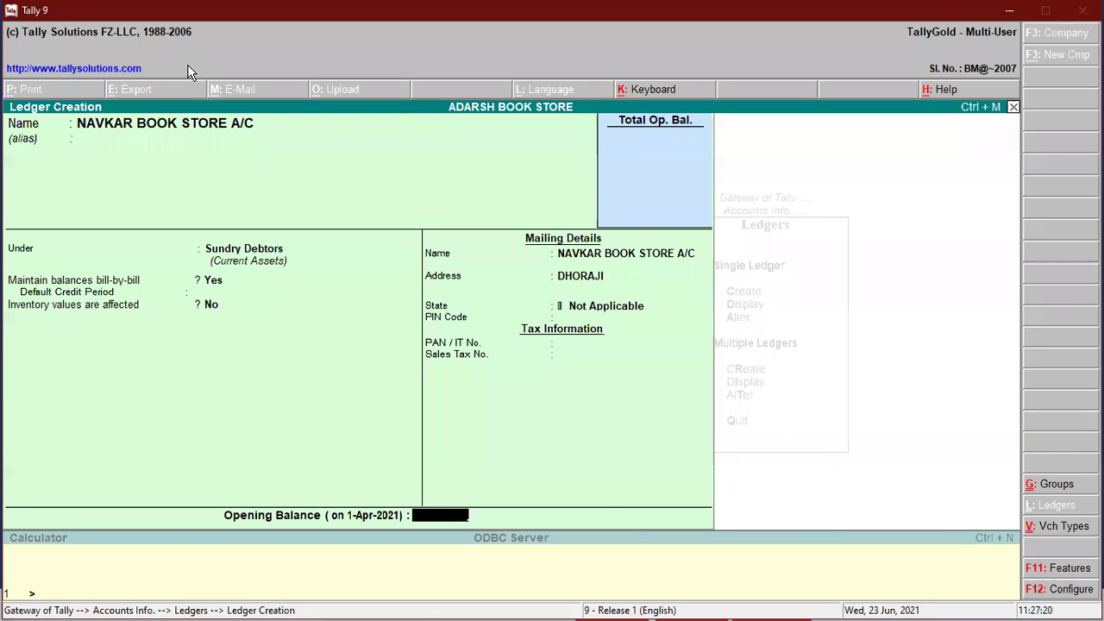
key(Return)
key(Return)
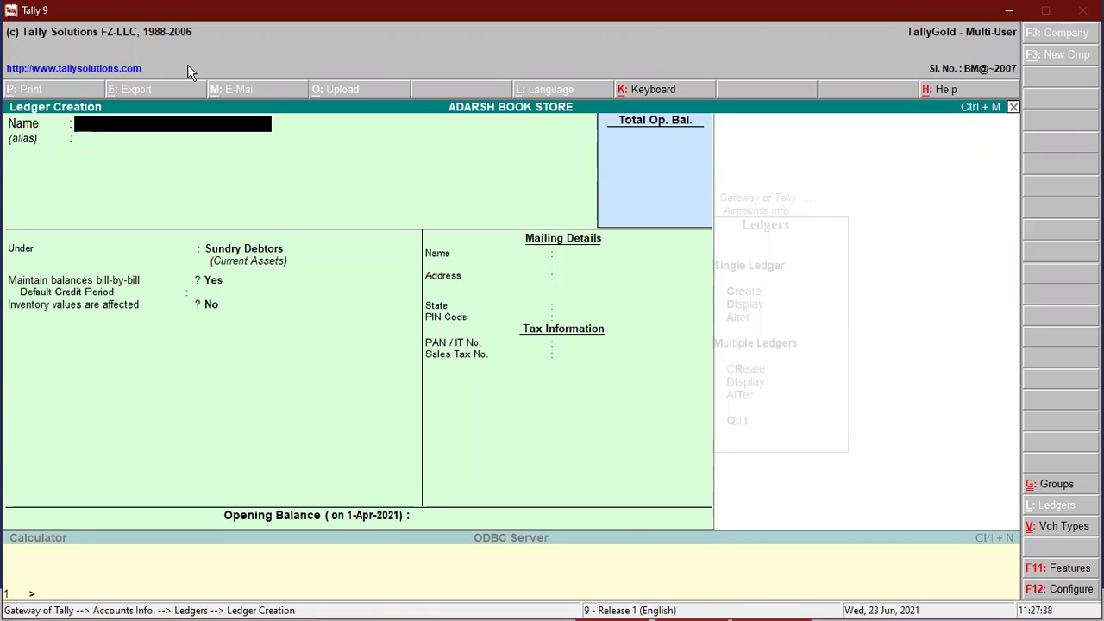
key(Escape)
Confirm quitting, go back to the Gateway of Tally and highlight Inventory Info
key(y)
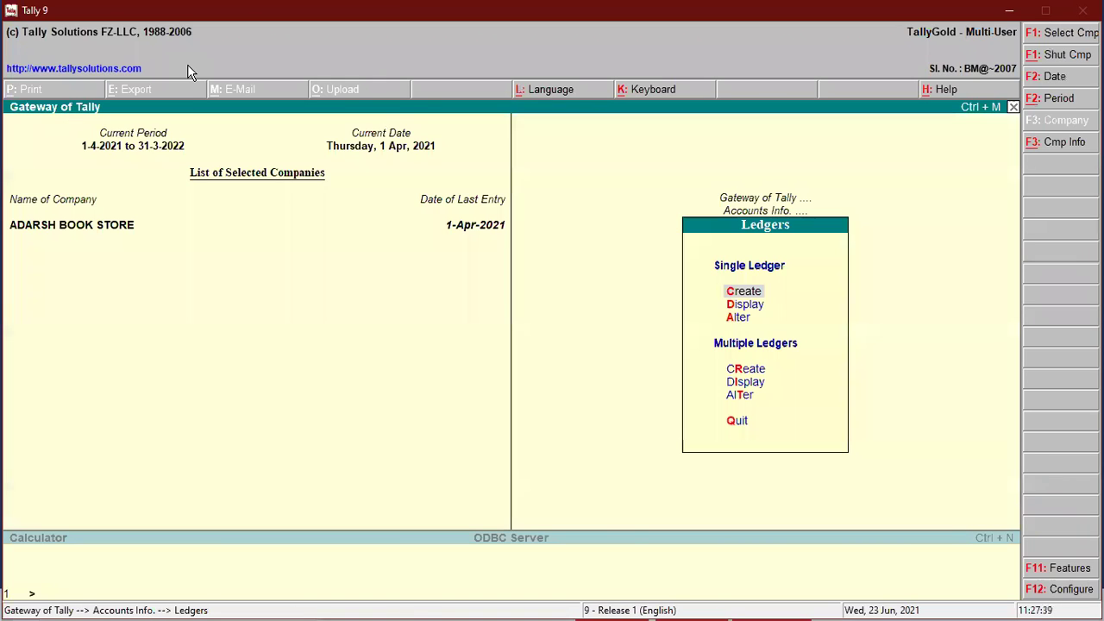
key(Escape)
key(Escape)
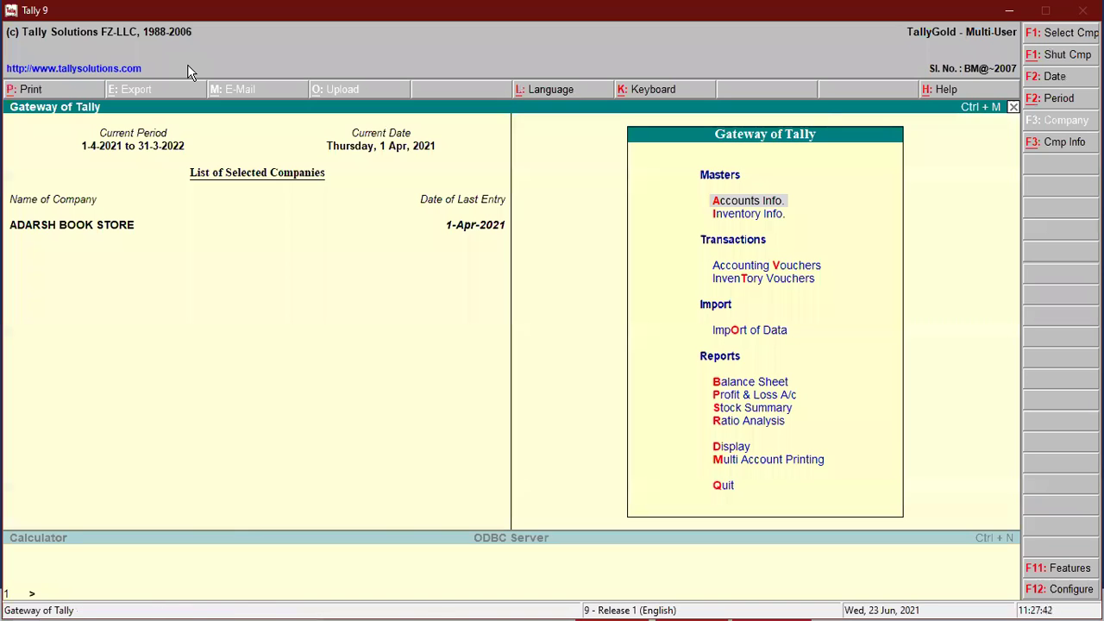
key(Down)
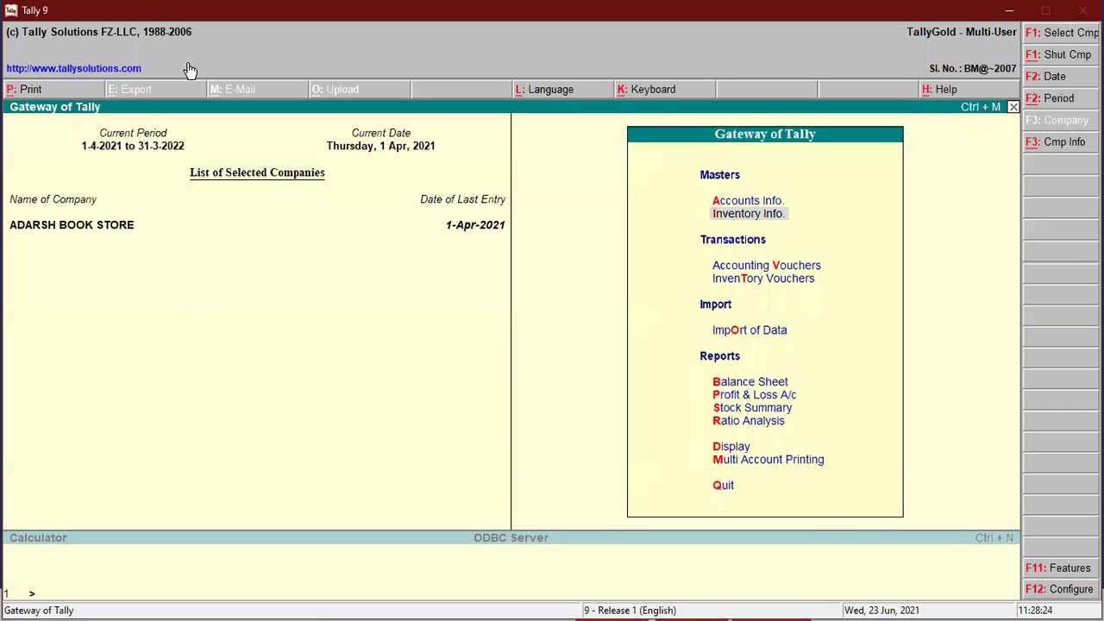
Open Inventory Info. and move between the Stock Items and Stock Groups options
key(Return)
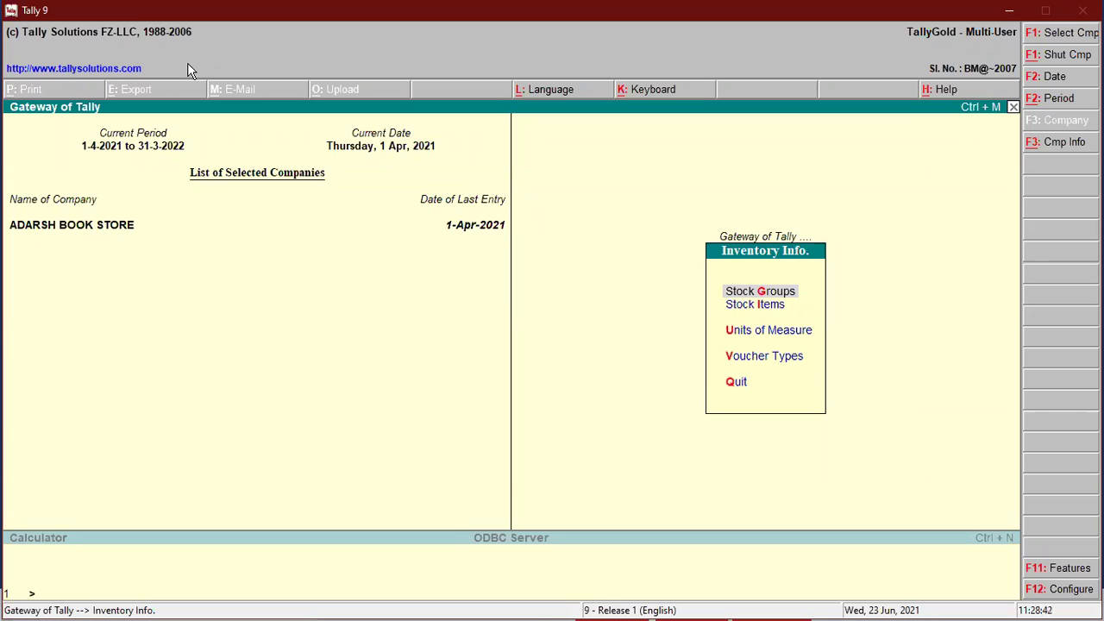
key(Down)
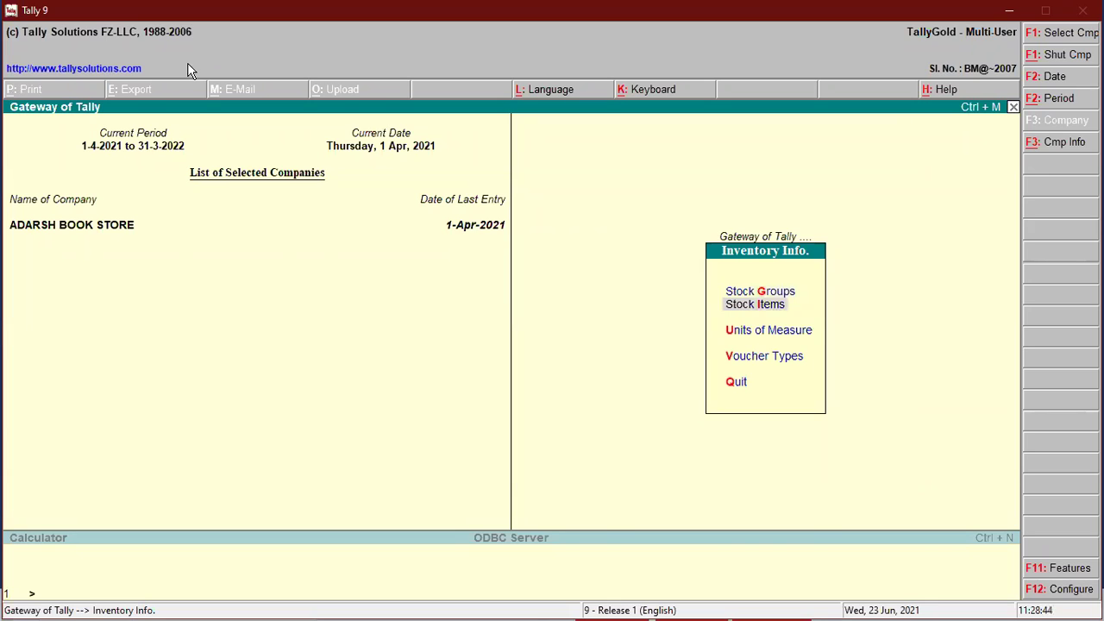
key(Up)
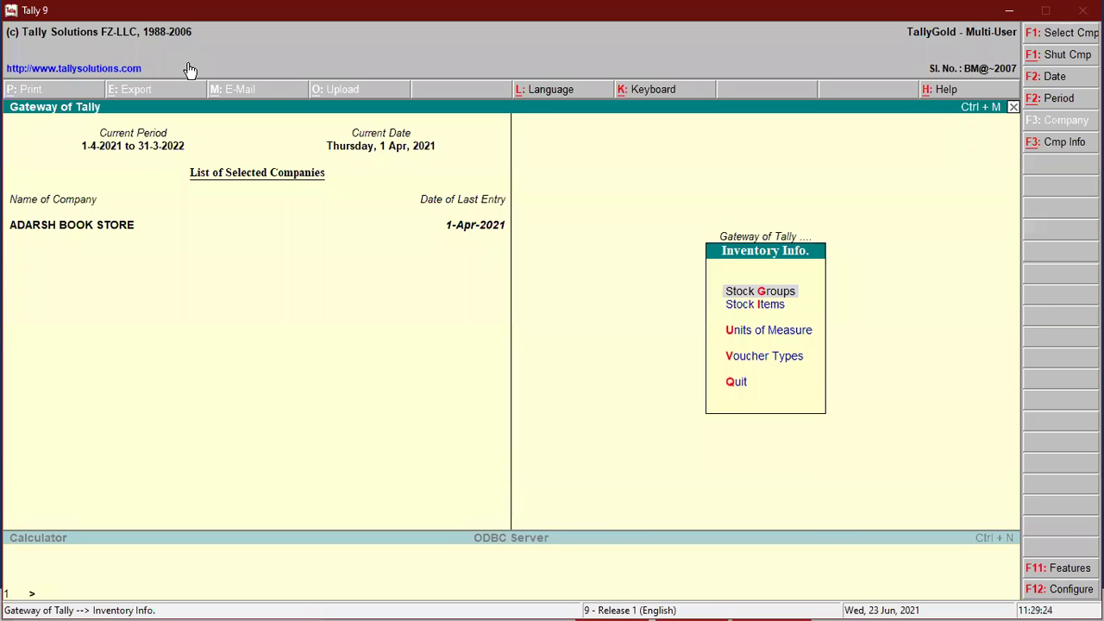
key(Down)
key(Down)
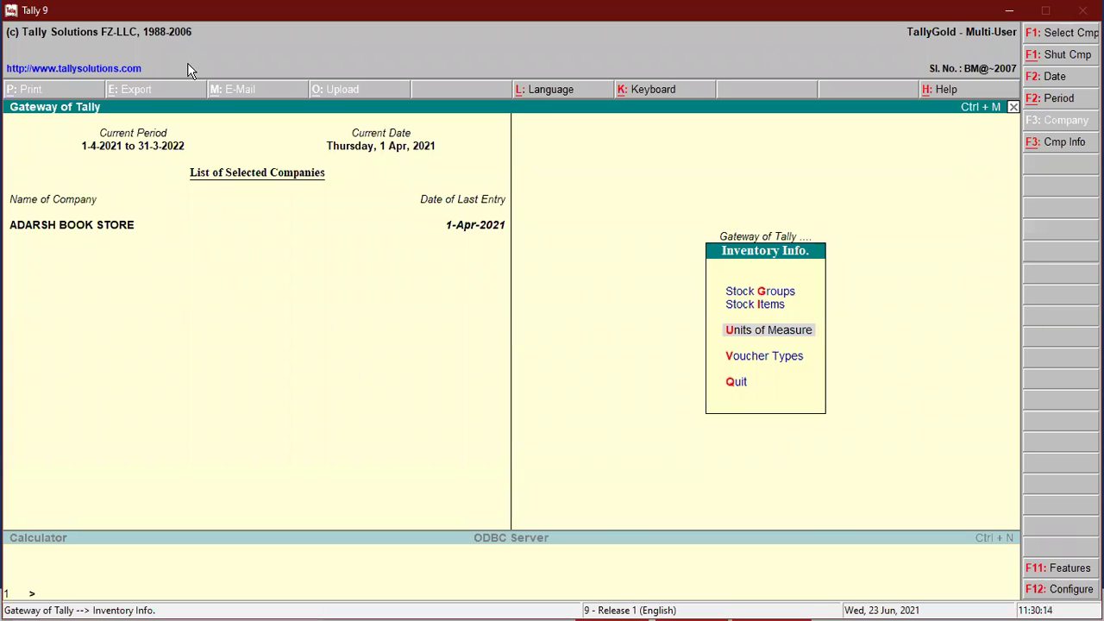
Open the Units of Measure menu from Inventory Info
key(Return)
key(Return)
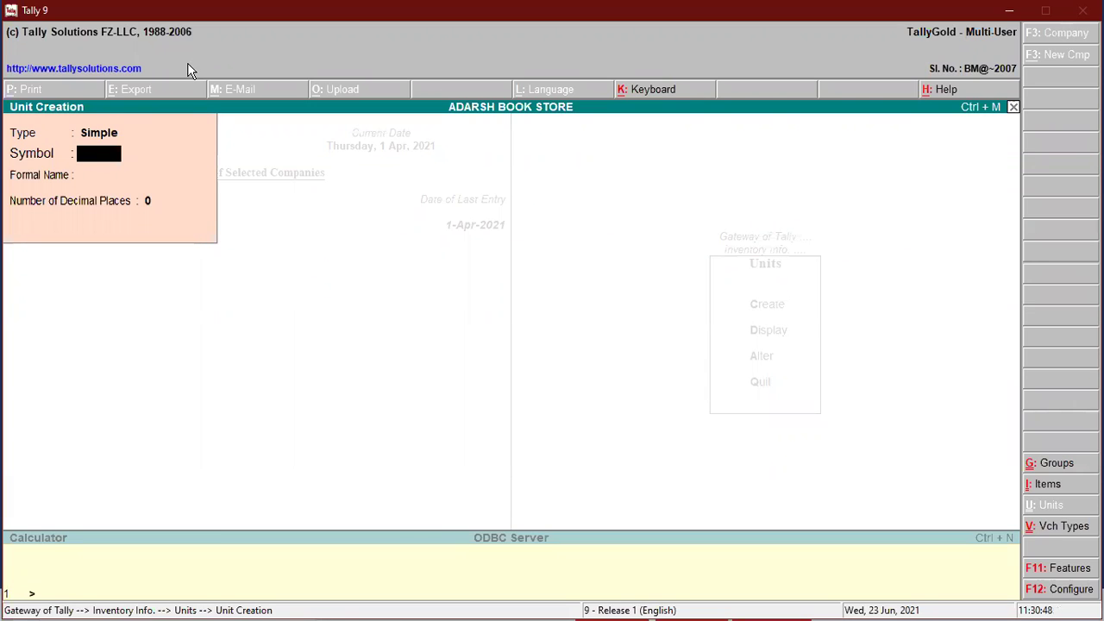
Enter the unit symbol NO with a blank formal name, then quit the Unit Creation form
text(NO)
key(Return)
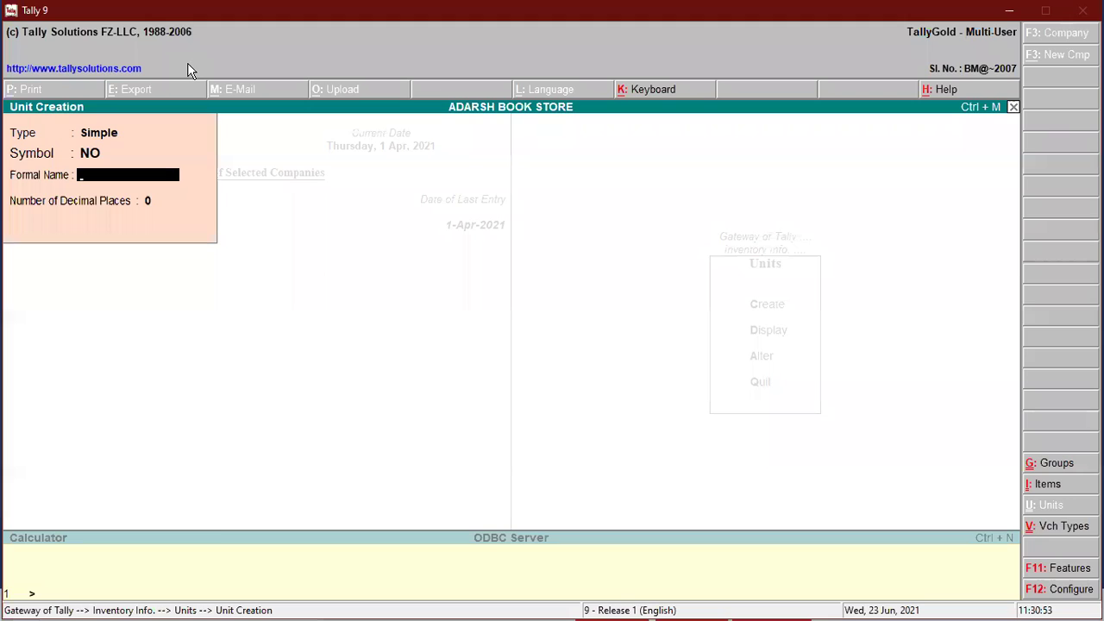
key(Return)
key(Return)
key(Return)
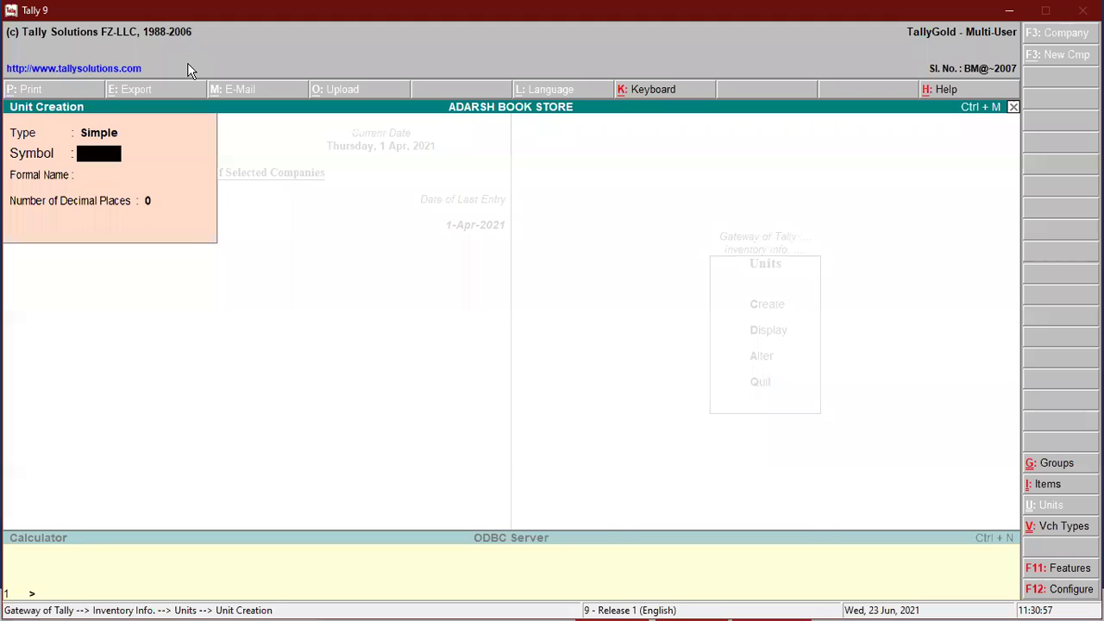
key(Escape)
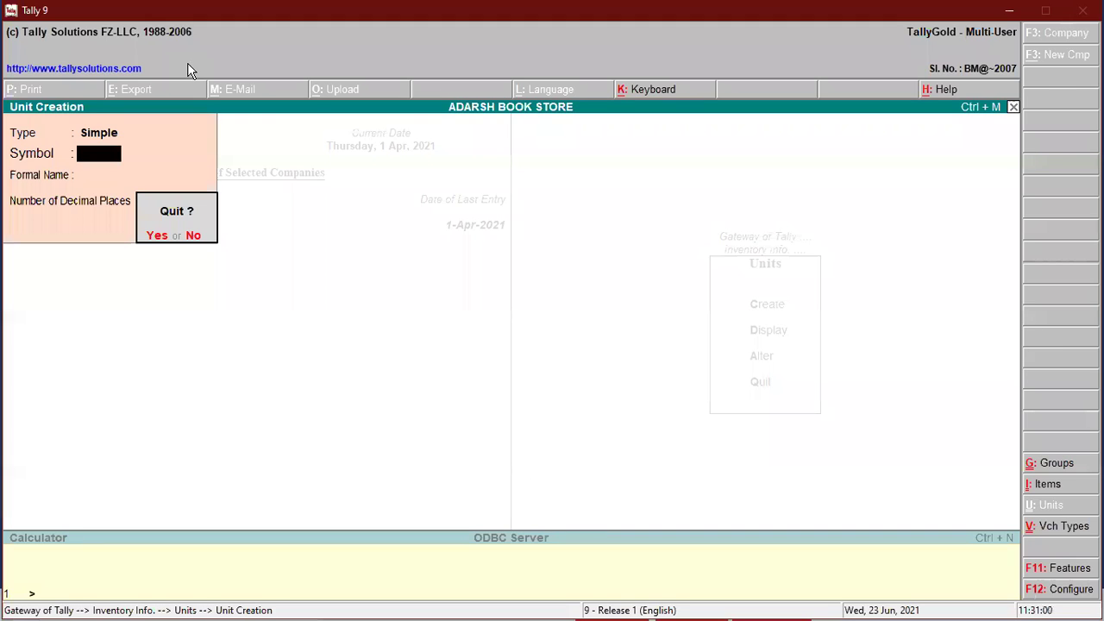
key(y)
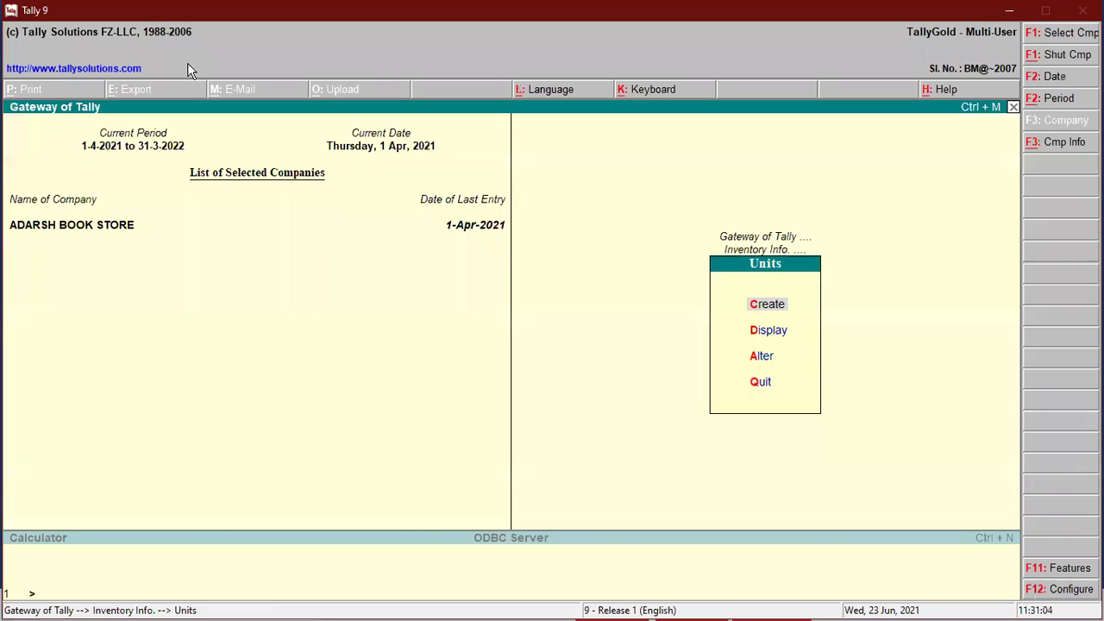
Go back to Inventory Info and open the Stock Items menu
key(Escape)
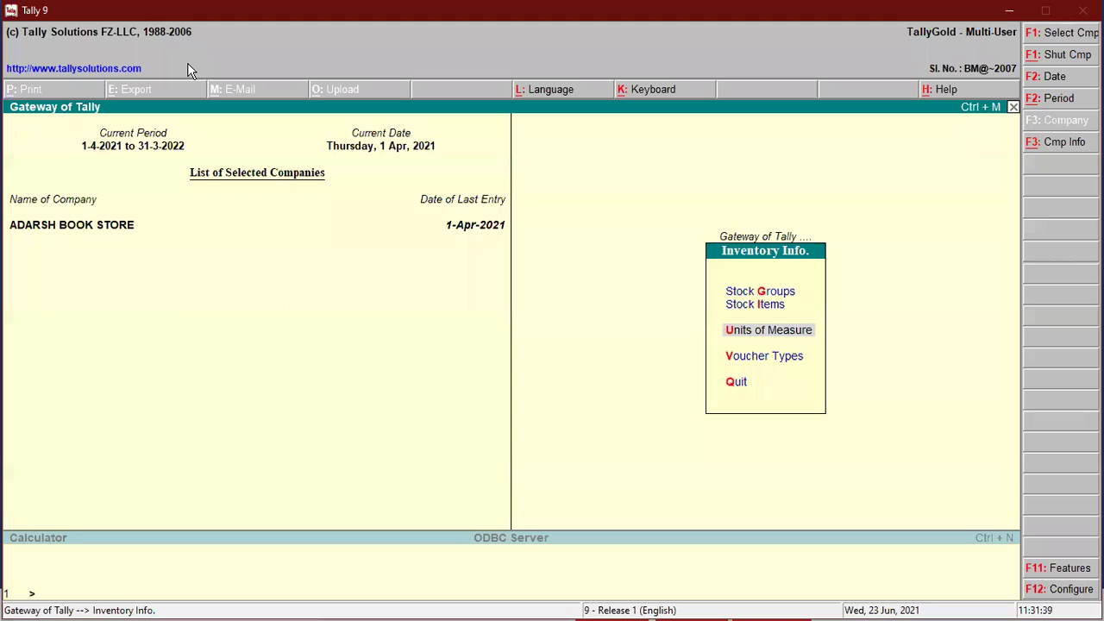
key(Up)
key(Return)
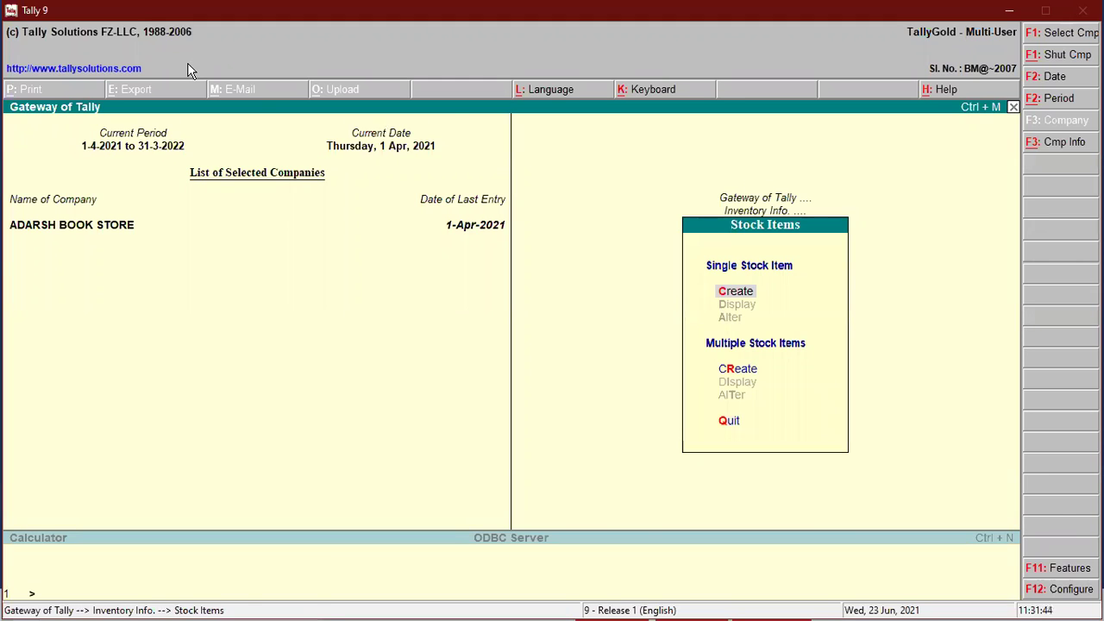
Start a single stock item named PENCIL, skipping alias, description and remarks to reach Under
key(Return)
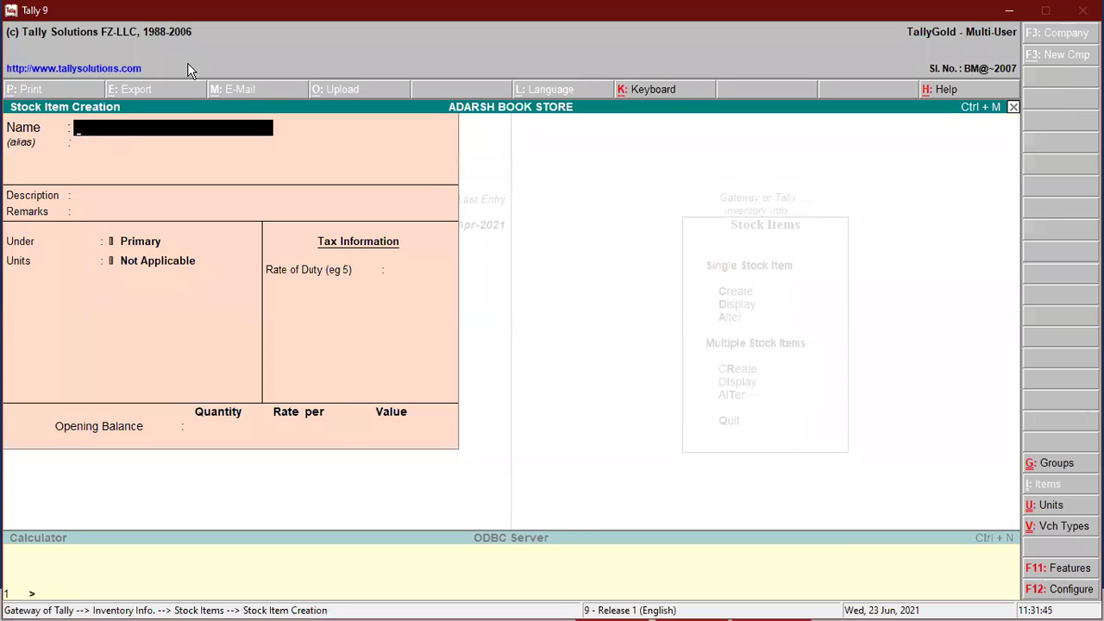
text(PENCIL)
key(Return)
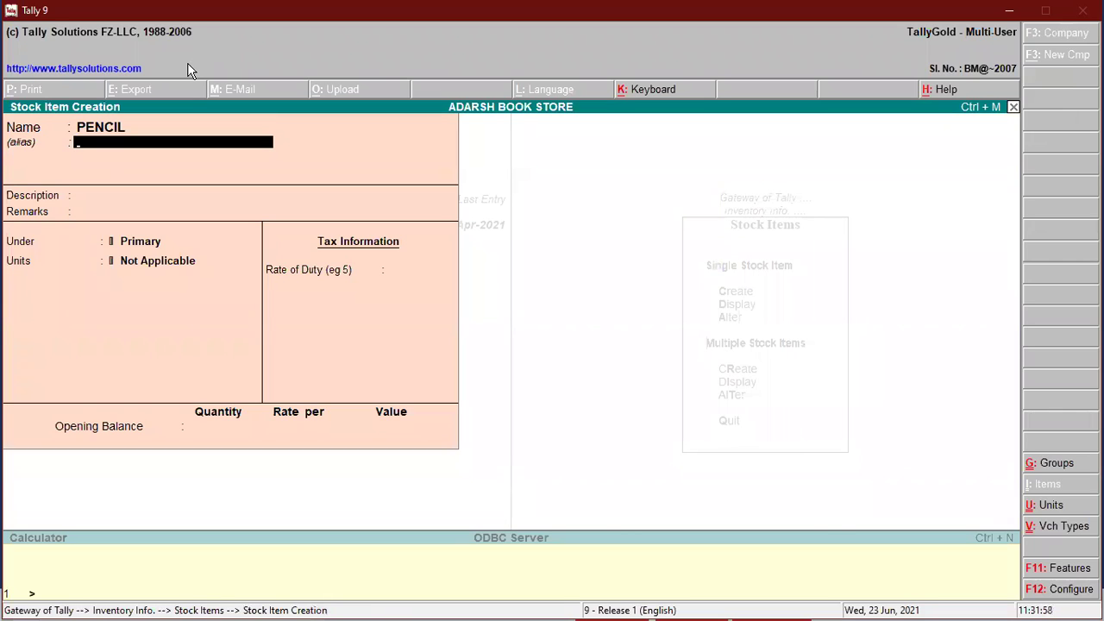
key(Return)
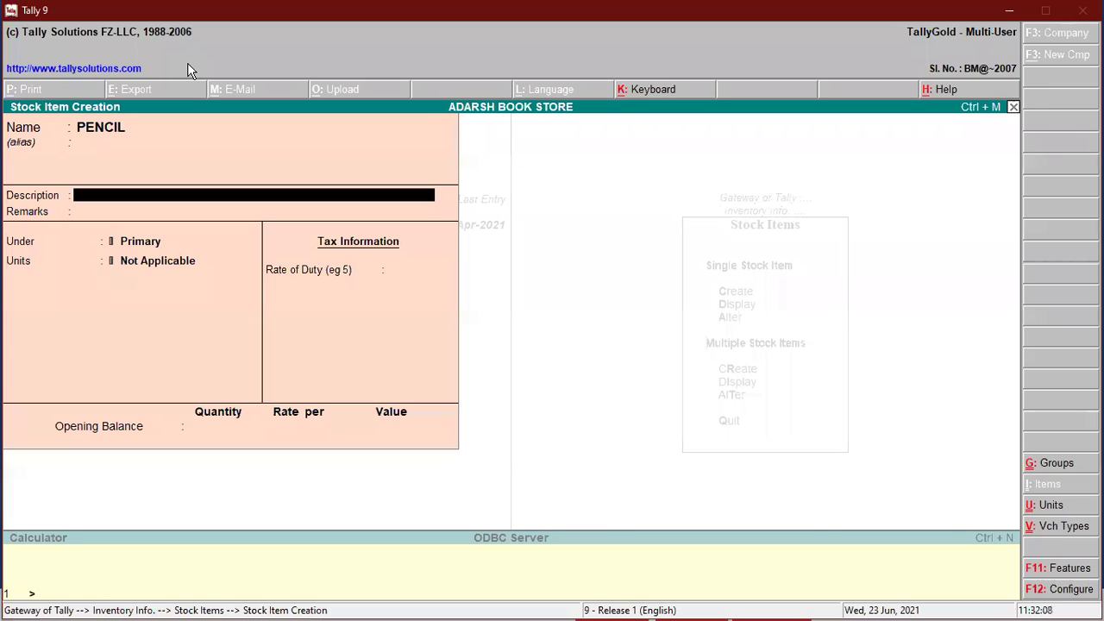
key(Return)
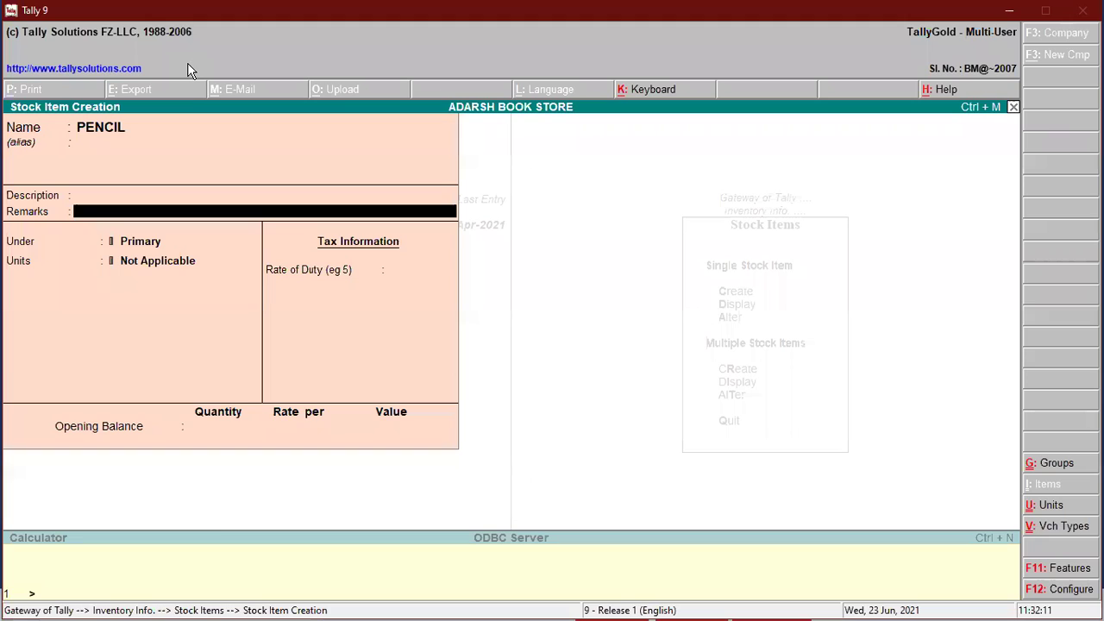
key(Return)
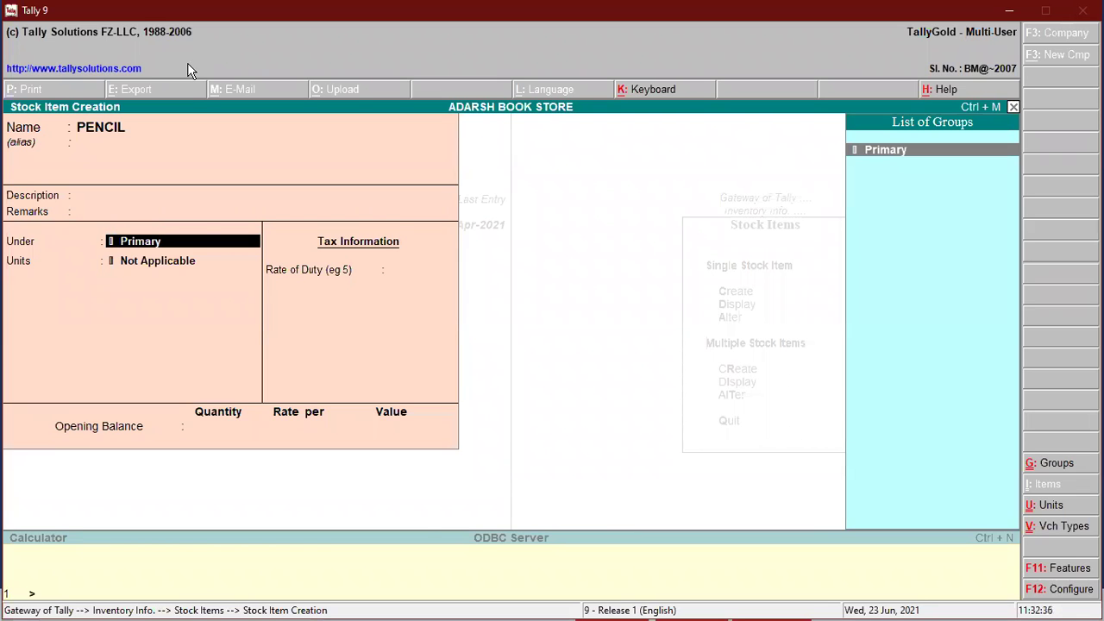
Keep PENCIL under Primary with unit NO, duty rate 0 and no opening balance, and save it
key(Return)
key(Down)
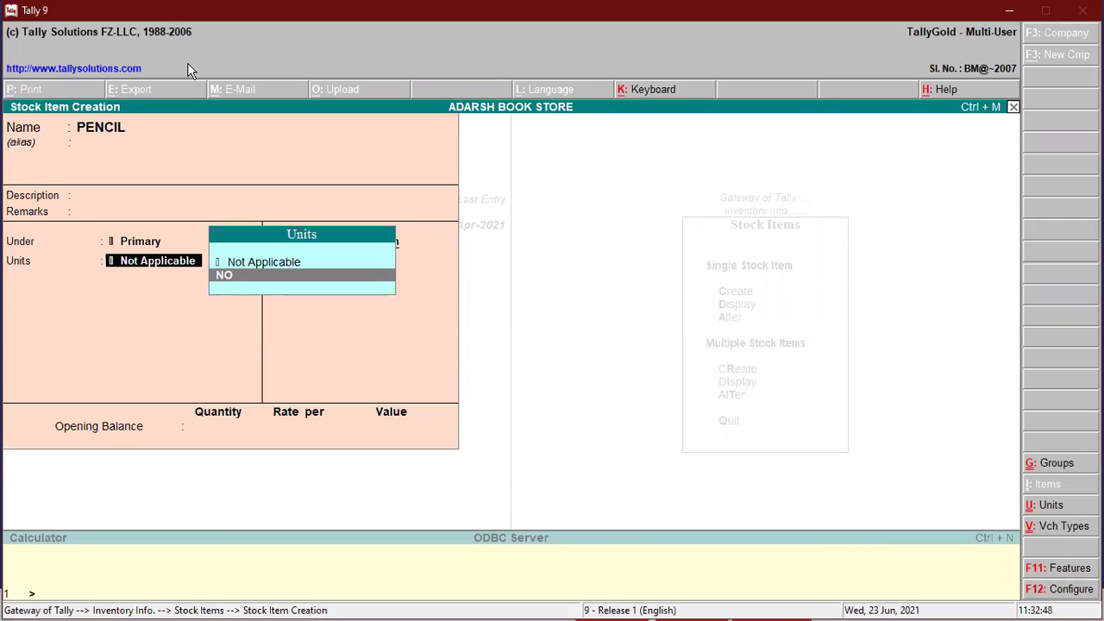
key(Return)
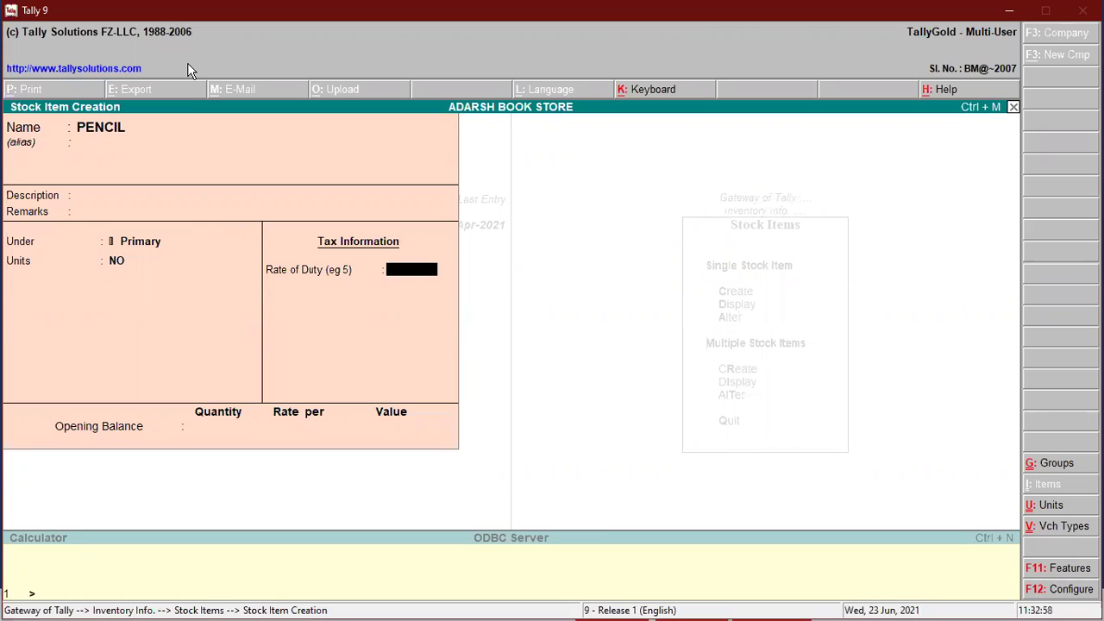
key(Return)
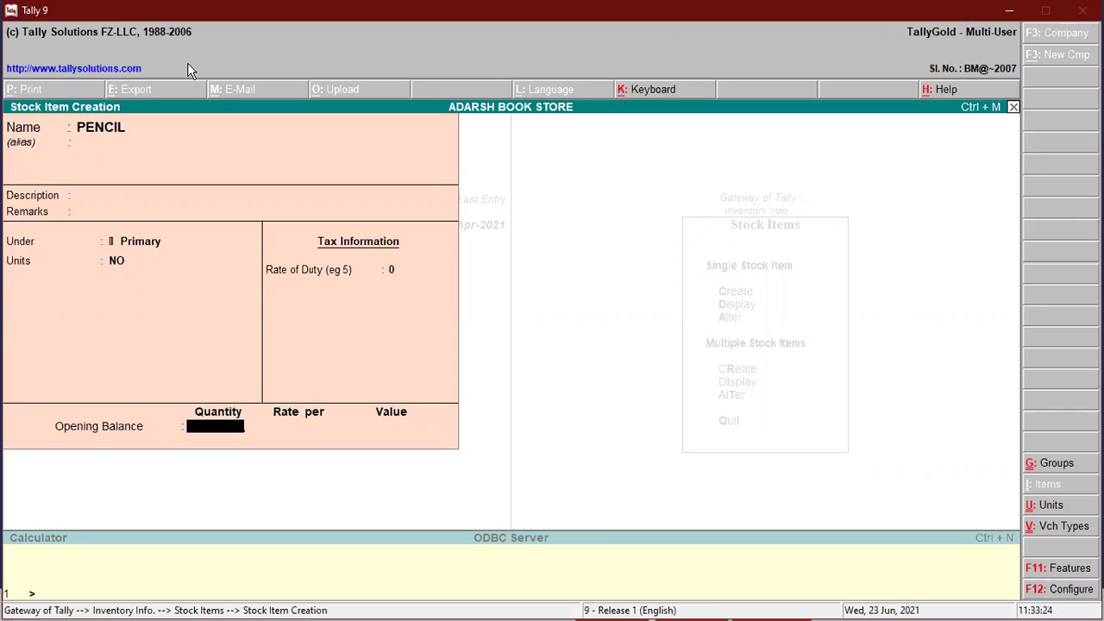
key(Return)
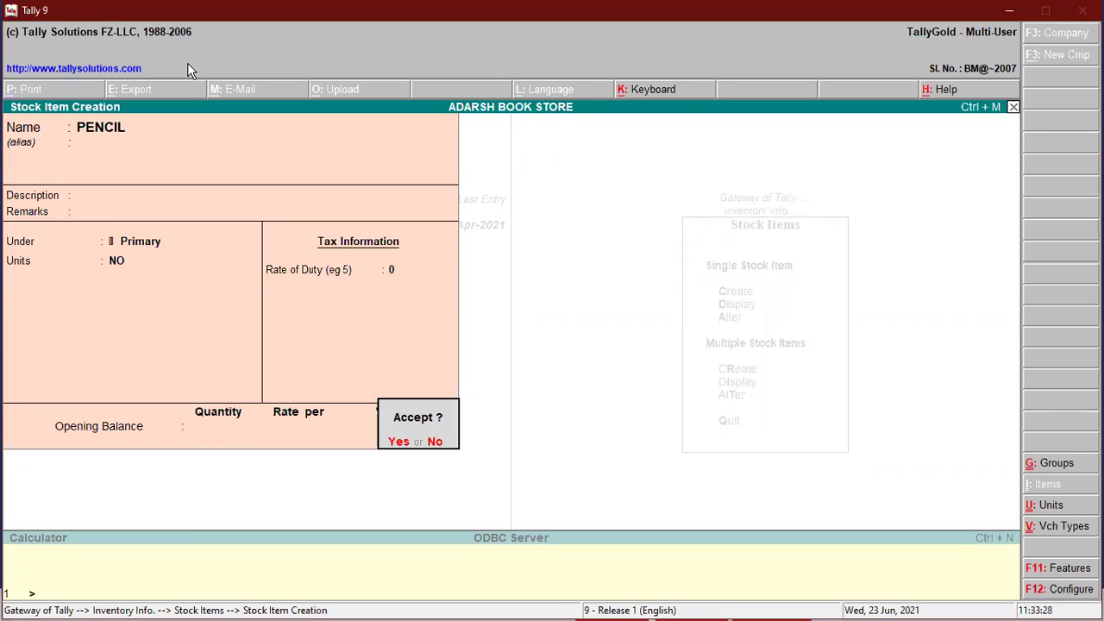
key(Return)
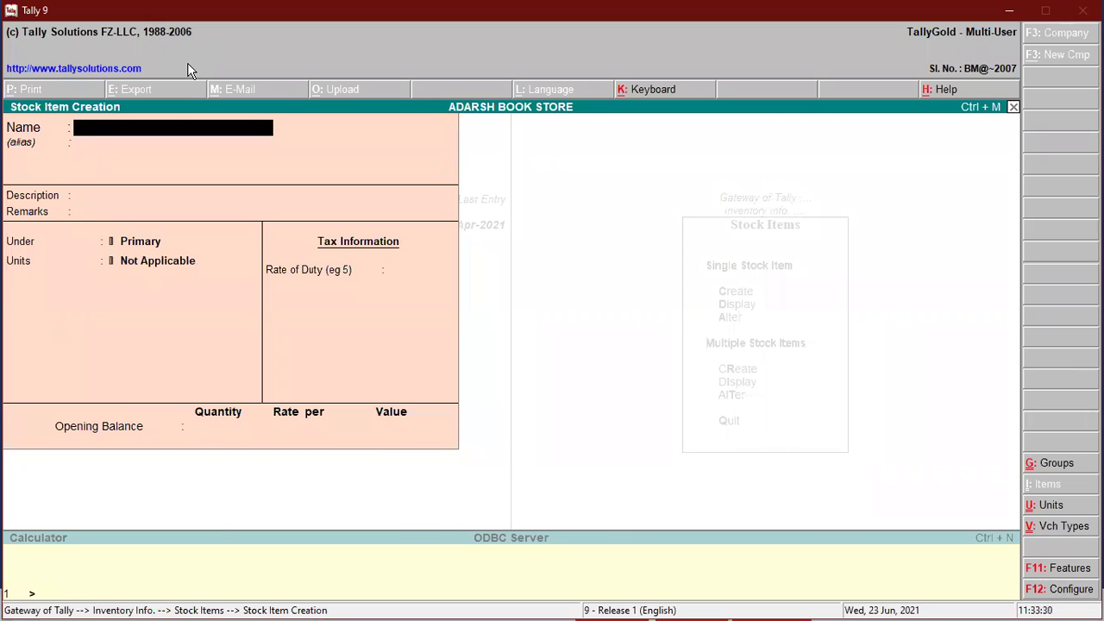
Fill in ERASER with unit NO, duty rate 0 and no opening balance
text(ERASER)
key(Return)
key(Return)
key(Return)
key(Return)
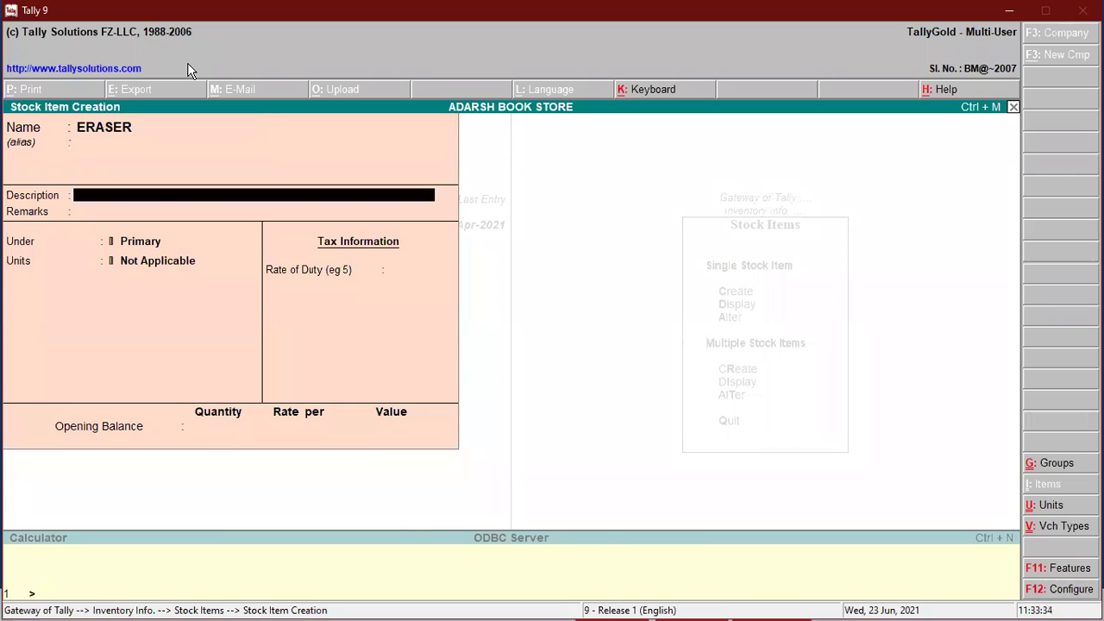
key(Down)
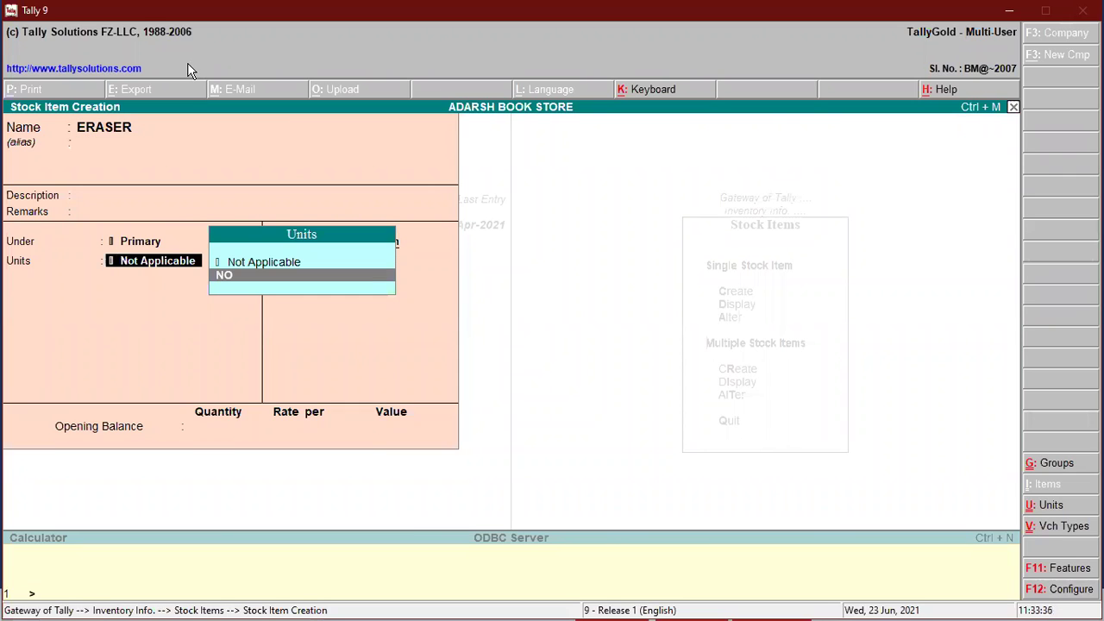
key(Return)
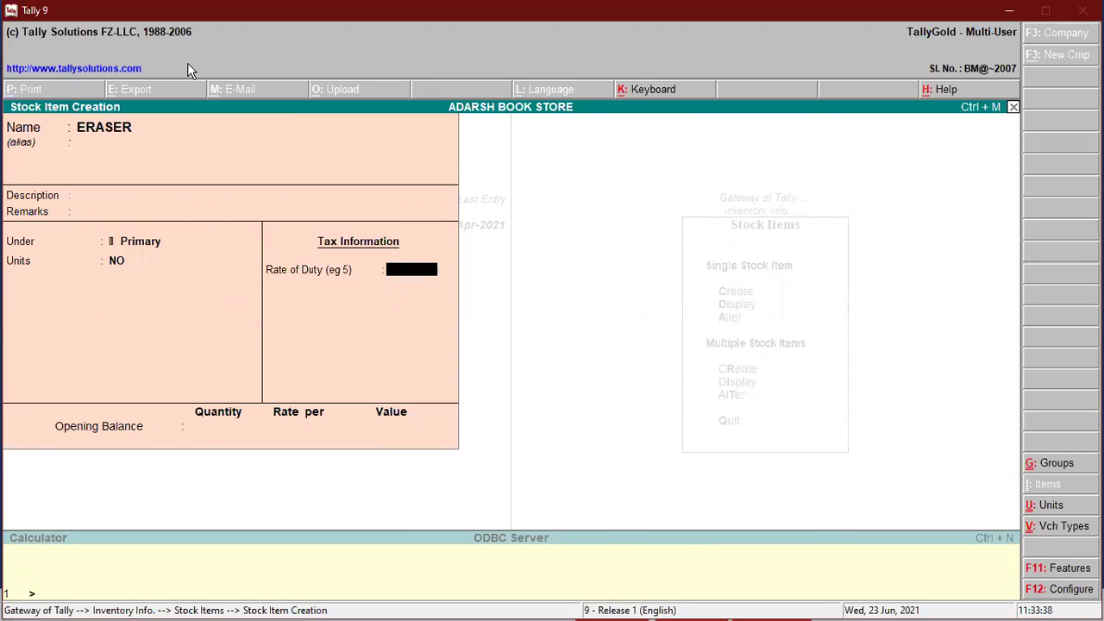
key(Return)
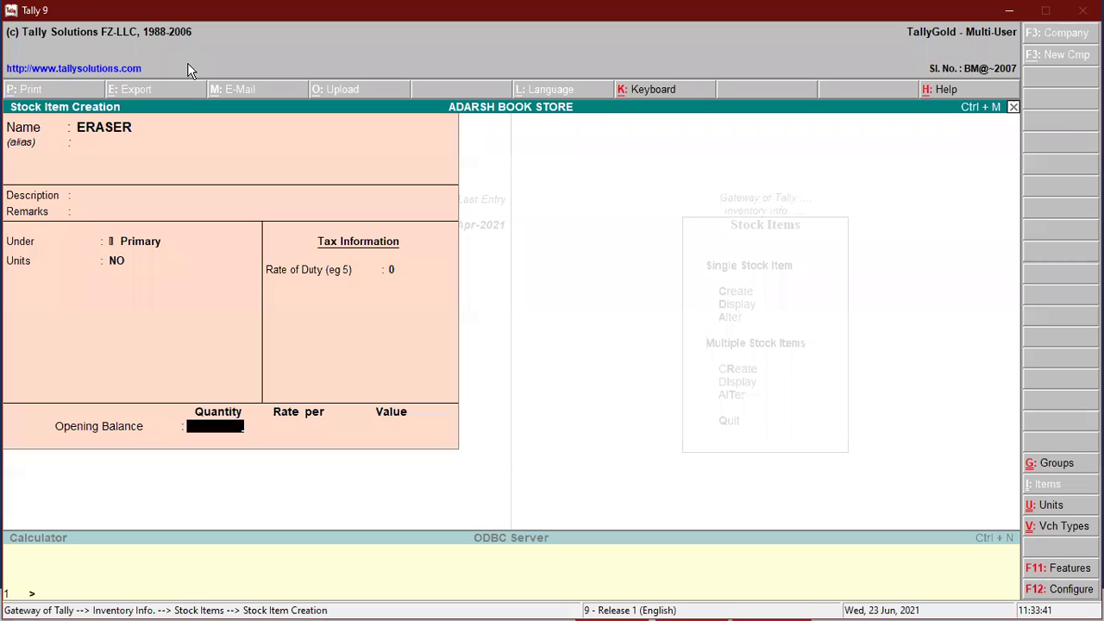
key(Return)
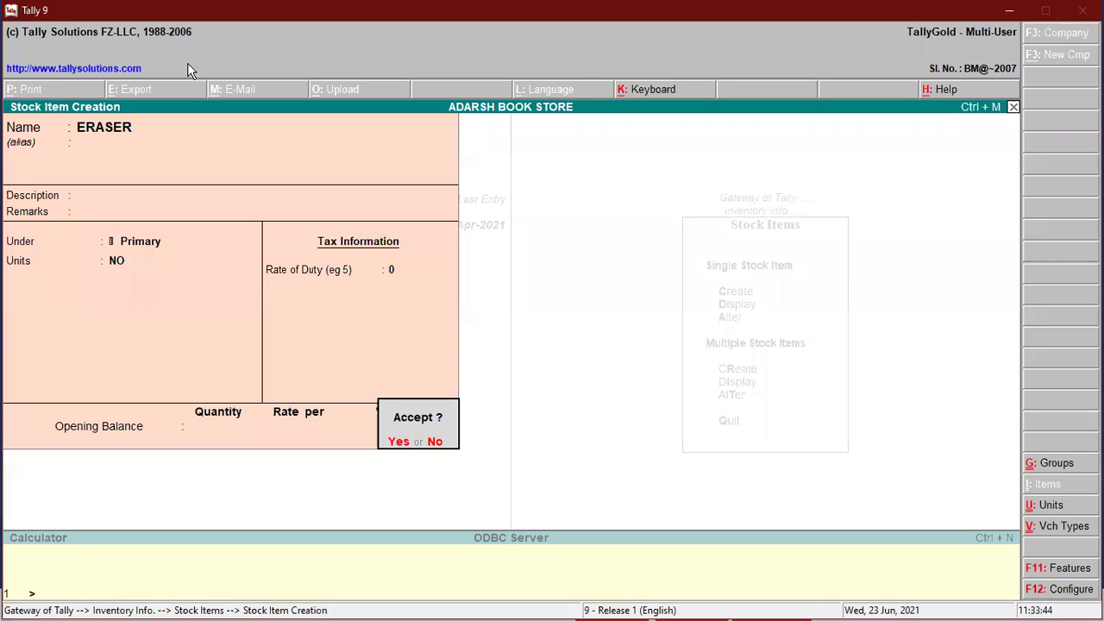
Save ERASER and enter CAMPAS BOX with unit NO and duty rate 0
key(y)
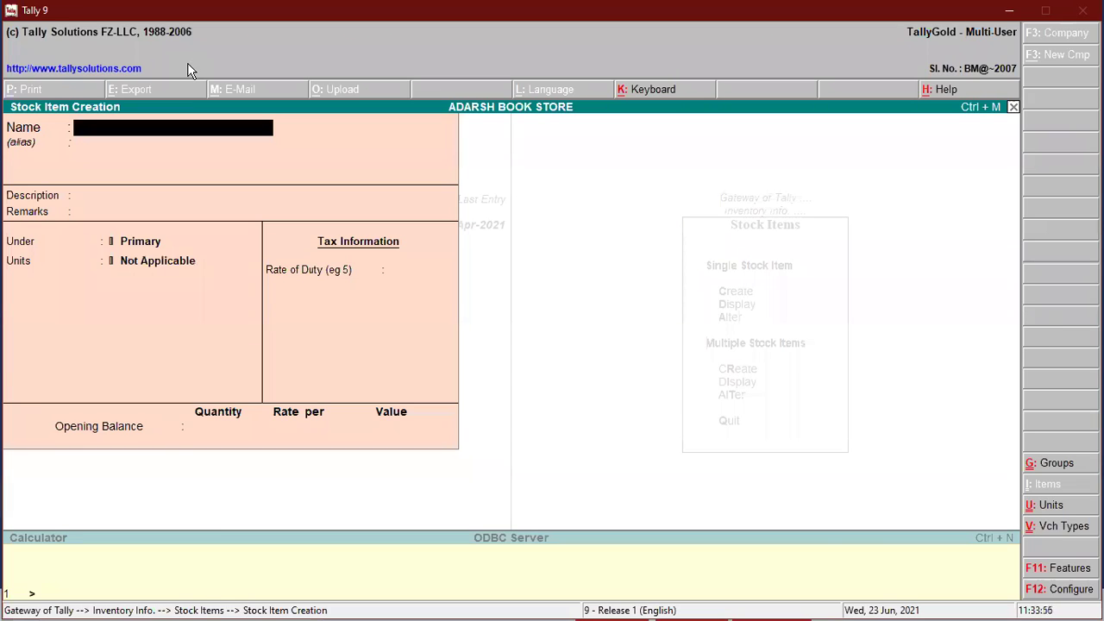
text(CAMPAS BOX)
key(Return)
key(Return)
key(Return)
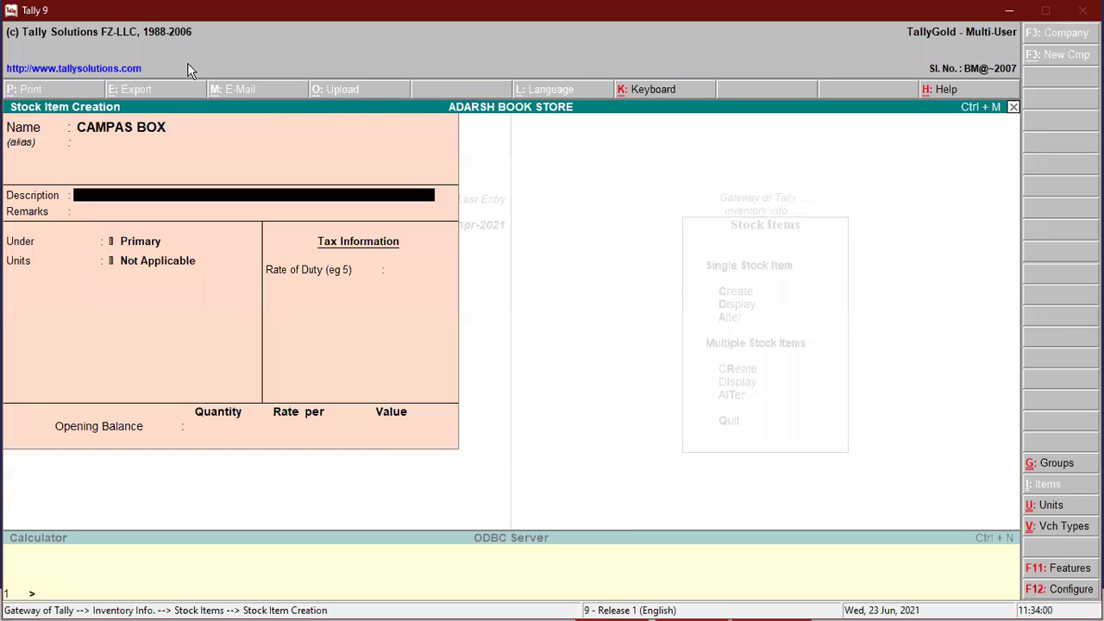
key(Return)
key(Return)
key(Down)
key(Return)
key(Return)
Save CAMPAS BOX, then create DRAWING SHEET and SARPNER, each with unit NO
key(Return)
key(Return)
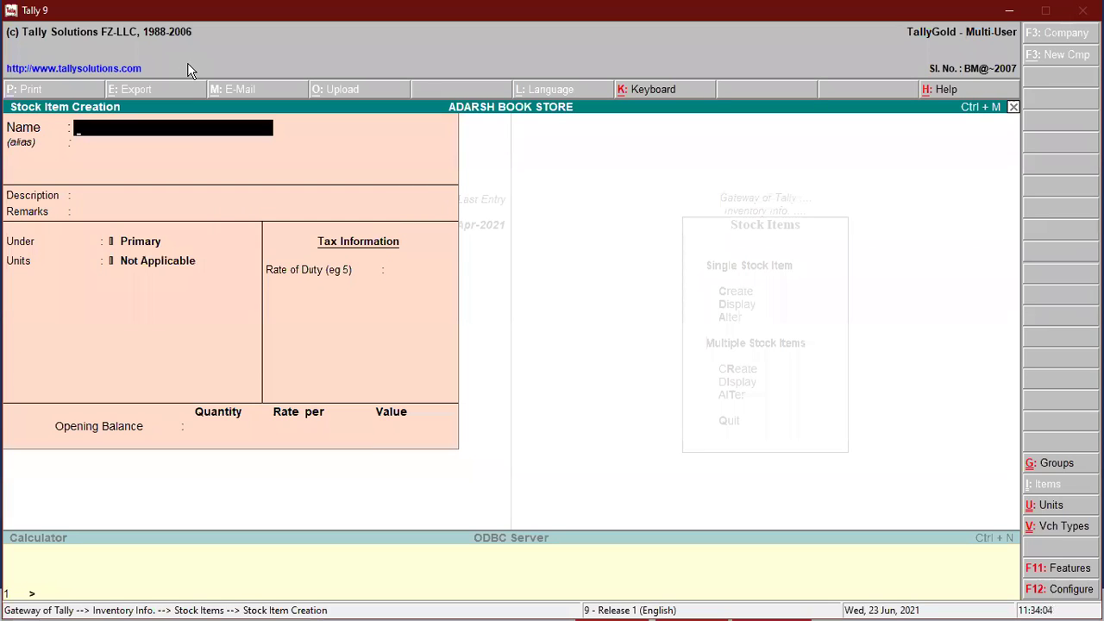
text(DRAWING SHEET)
key(Return)
key(Return)
key(Return)
key(Return)
key(Return)
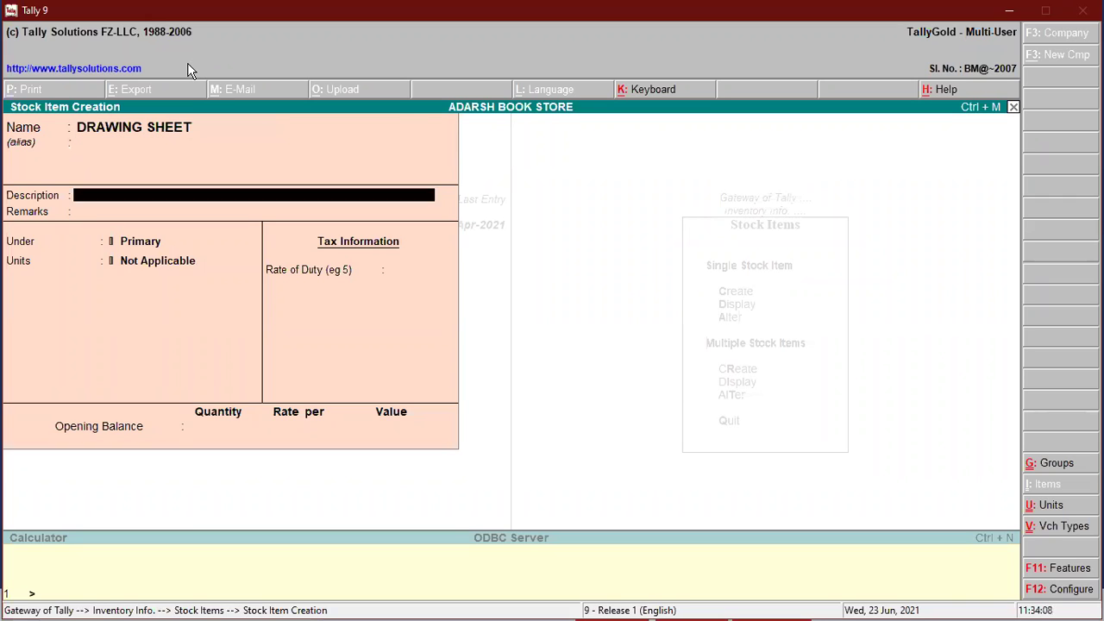
key(Down)
key(Return)
key(Return)
key(Return)
key(Return)
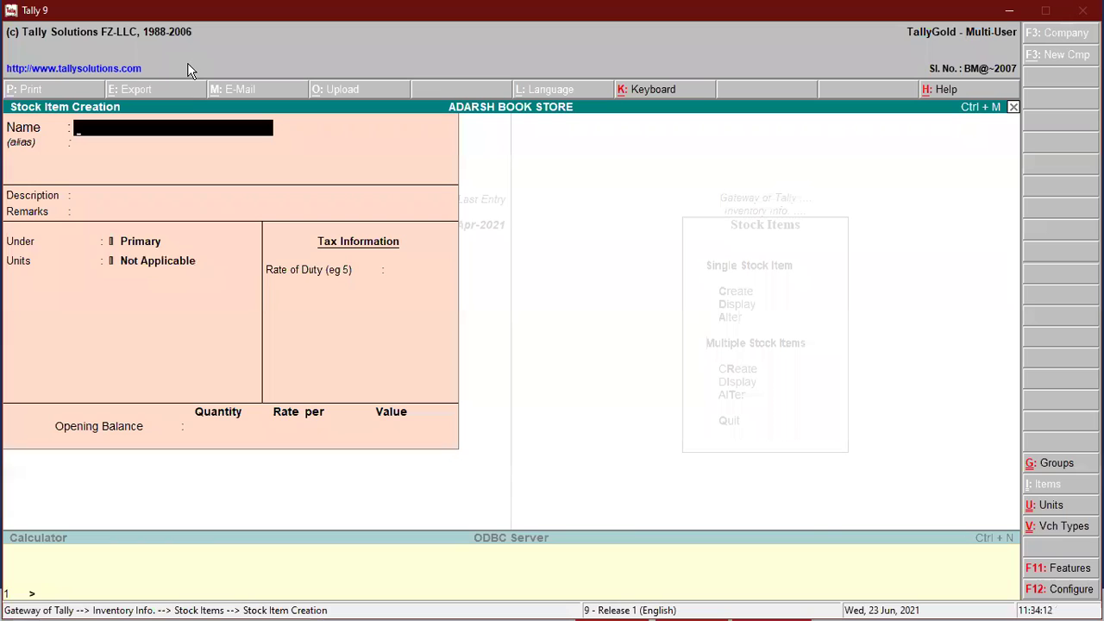
text(SAR)
text(NER)
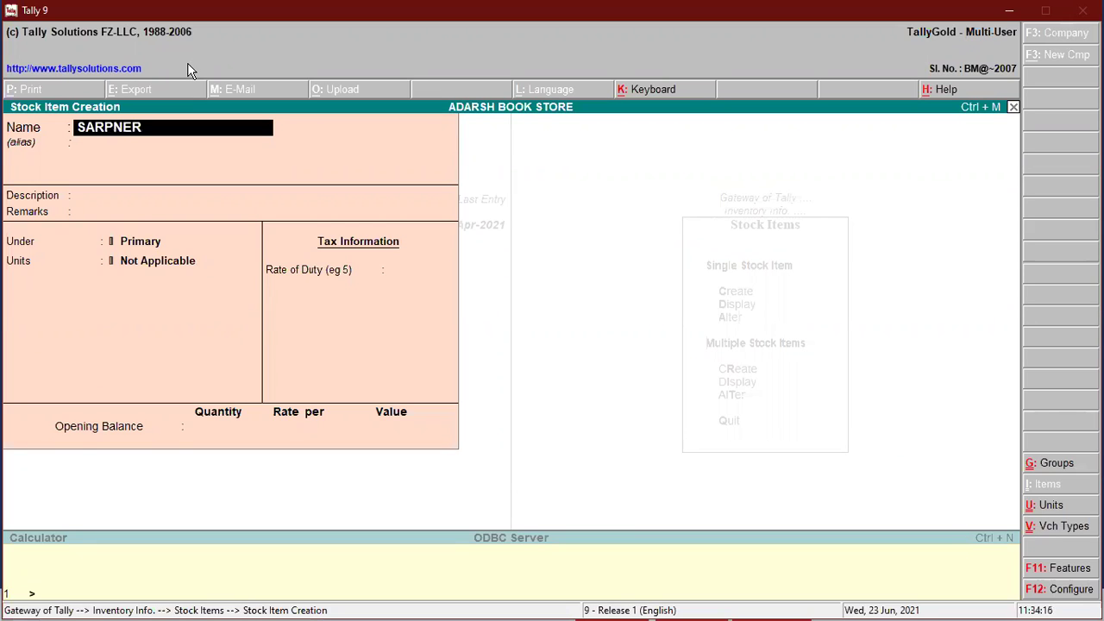
key(Return)
key(Return)
key(Return)
key(Return)
key(Return)
key(Down)
key(Return)
key(Return)
key(Return)
key(Return)
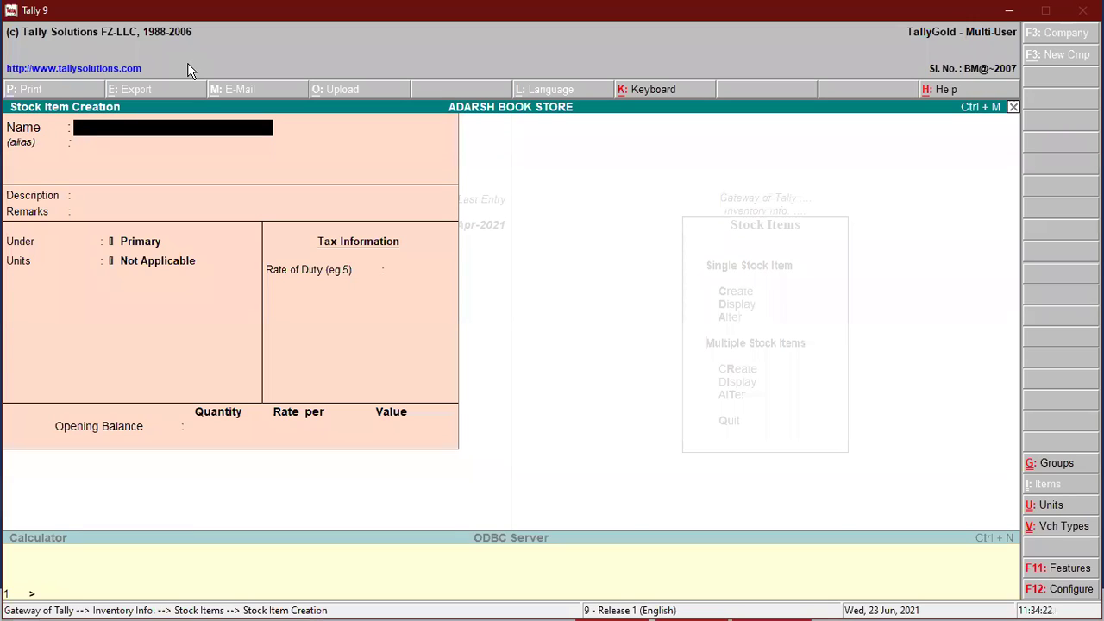
Create POUCH and fill in FOLDER, both under Primary with unit NO and duty 0
text(POUCH)
key(Return)
key(Return)
key(Return)
key(Return)
key(Return)
key(Down)
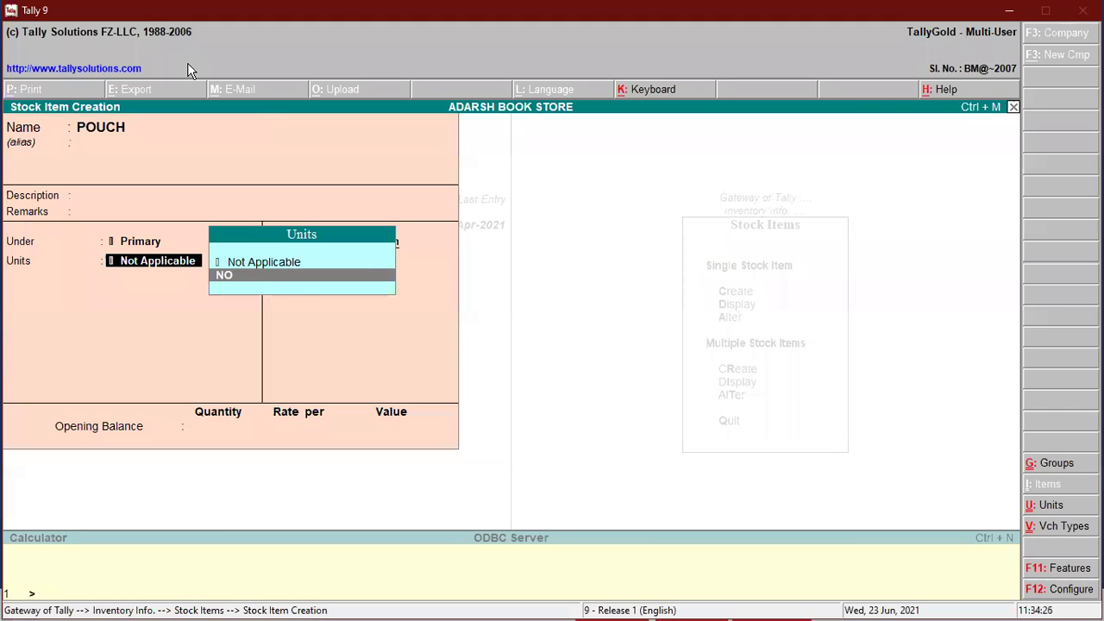
key(Return)
key(Return)
key(Return)
key(Return)
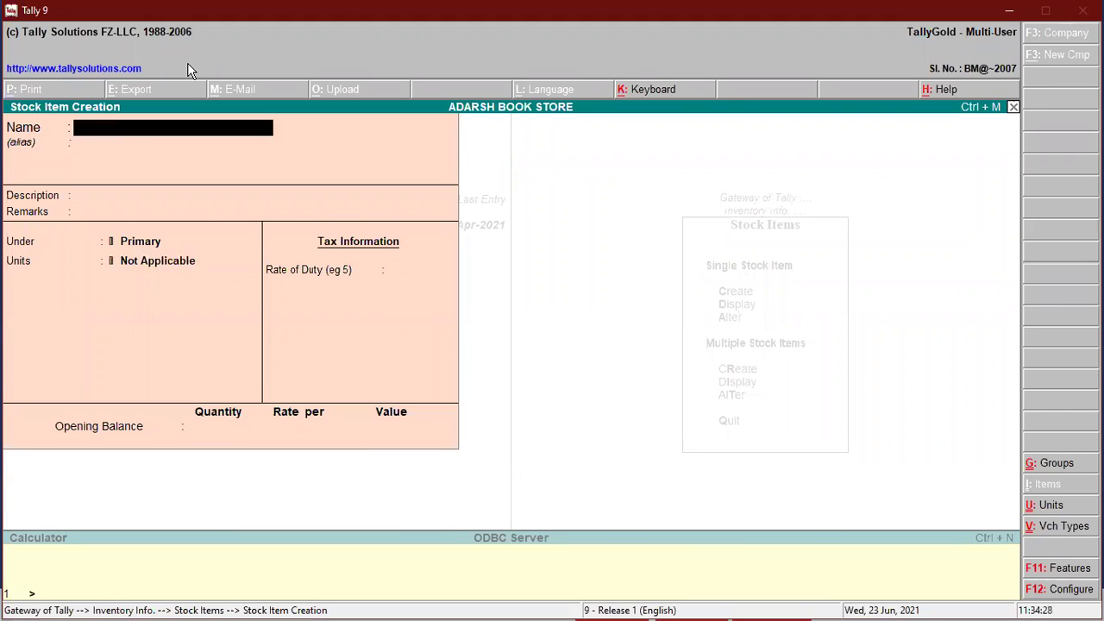
text(FOLDER)
key(Return)
key(Return)
key(Return)
key(Return)
key(Return)
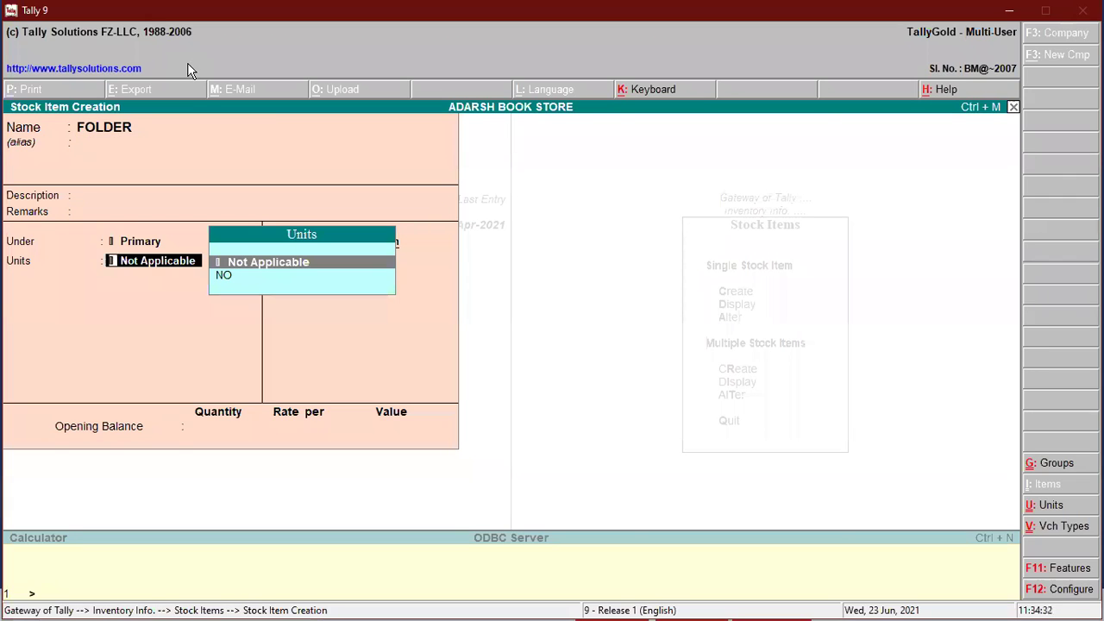
key(Down)
key(Return)
key(Return)
key(Return)
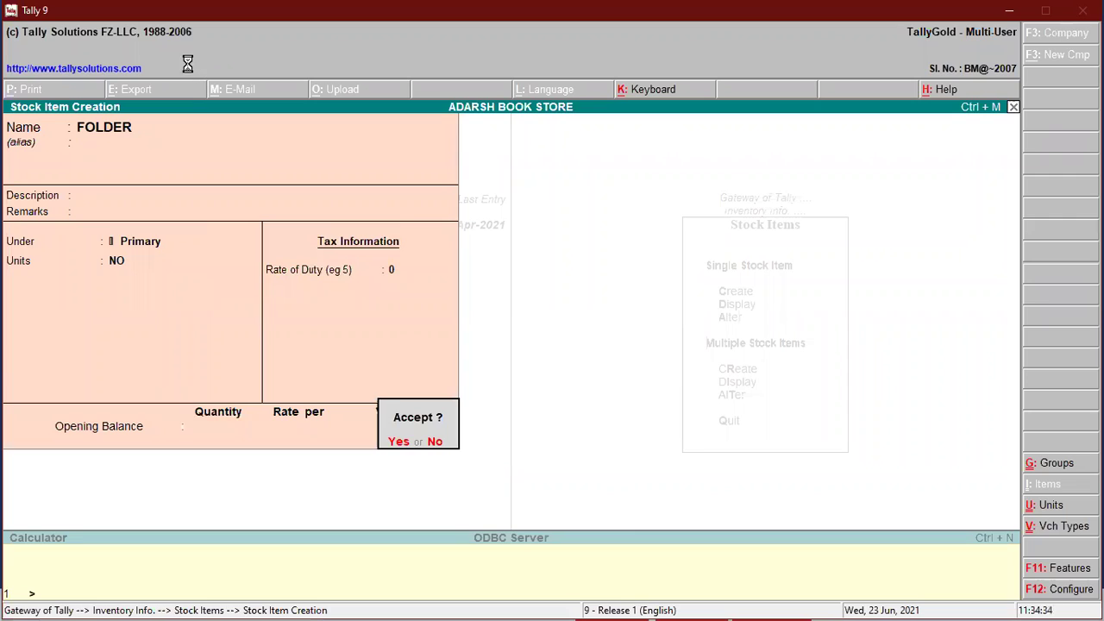
key(Return)
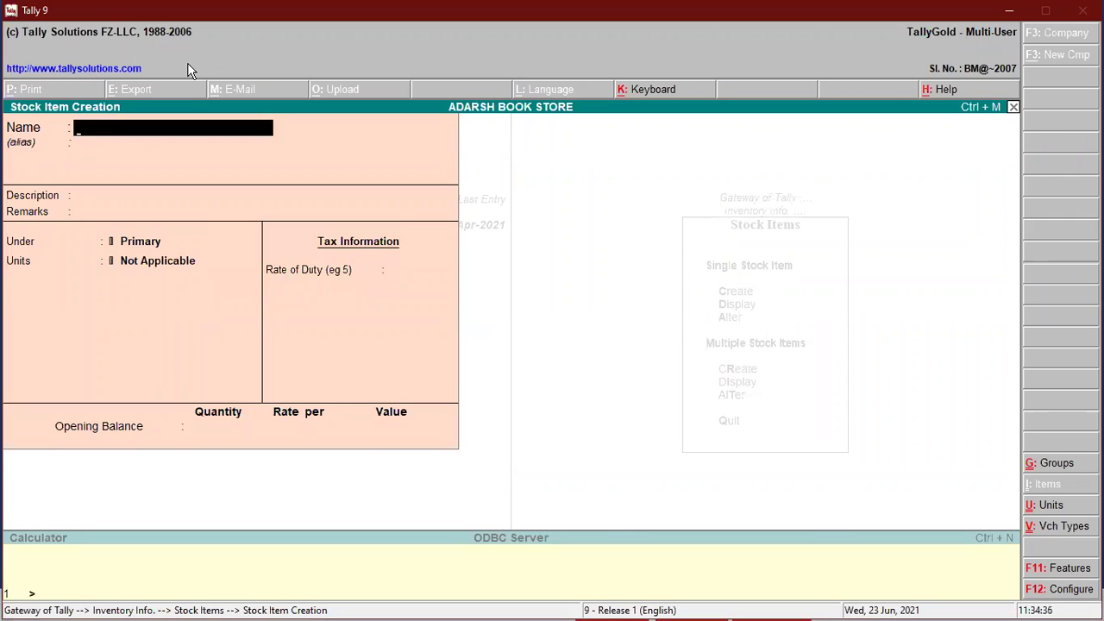
Create SCALE, correcting the typo, under Primary with unit NO and save it
text(SKALE)
key(BackSpace)
Enter BALLPEN, fixing its misspelling, under Primary with unit NO and duty rate 0
key(BackSpace)
key(BackSpace)
key(BackSpace)
text(CALE)
key(Return)
key(Return)
key(Return)
key(Return)
key(Return)
key(Down)
key(Return)
key(Return)
key(Return)
key(y)
text(BALLPEN)
key(Return)
key(Return)
key(Return)
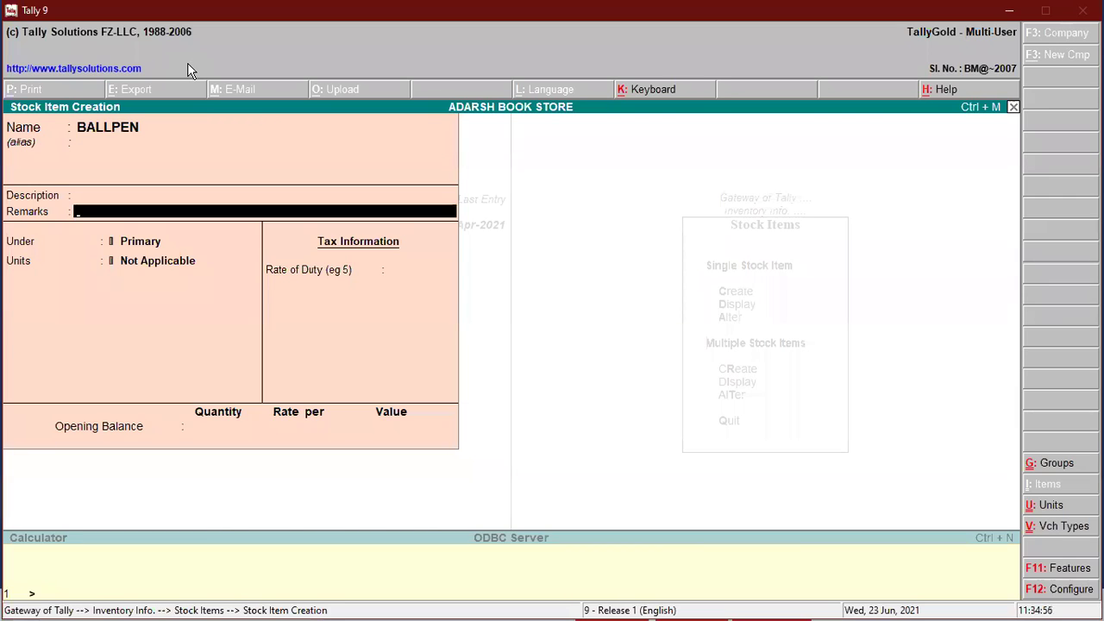
key(Return)
key(Return)
key(Down)
key(Return)
key(Return)
key(Return)
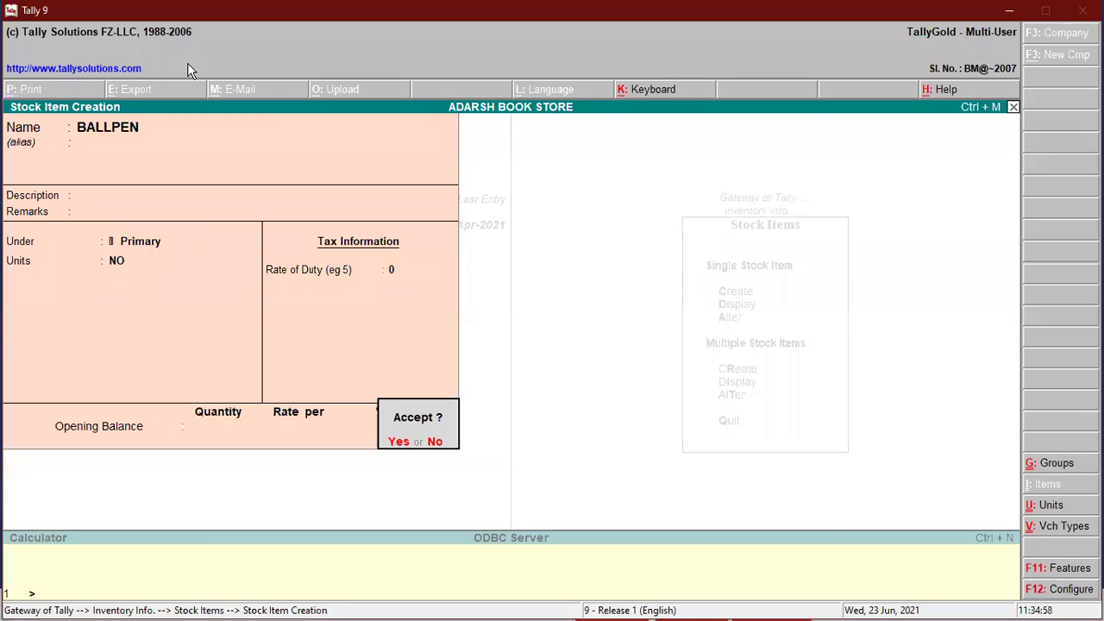
key(Return)
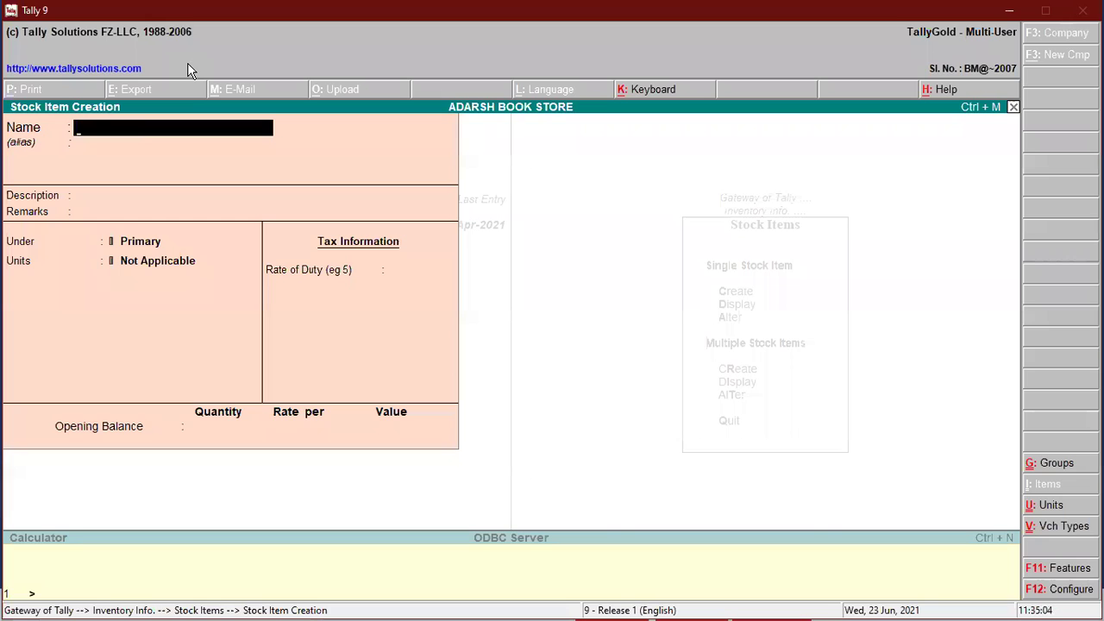
Quit stock item creation and back out of the Stock Items menu
key(Escape)
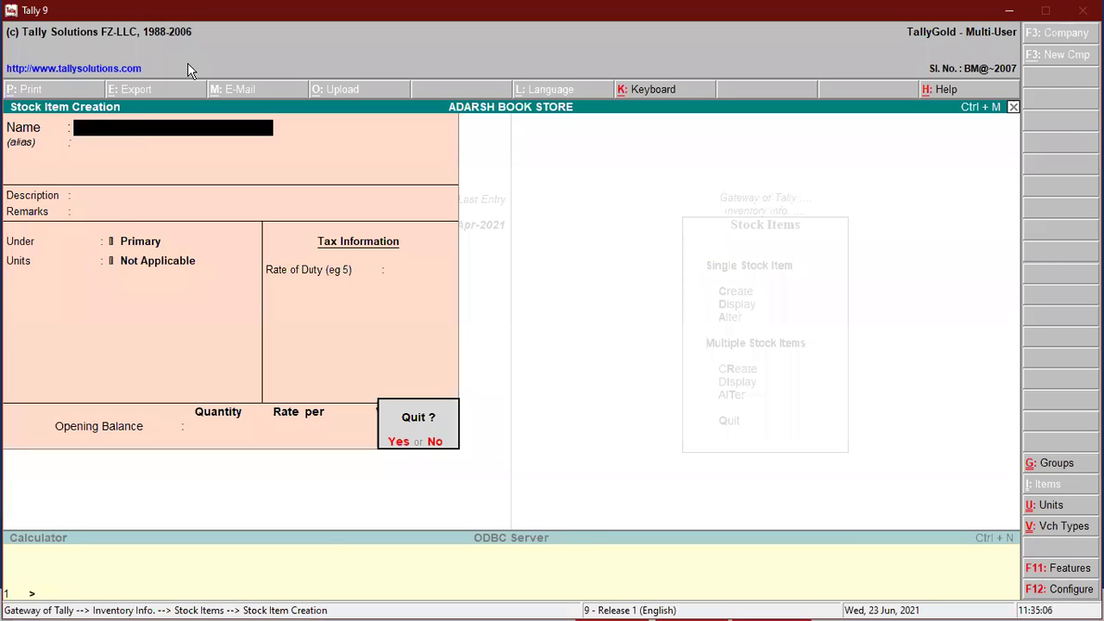
key(y)
key(Escape)
key(Escape)
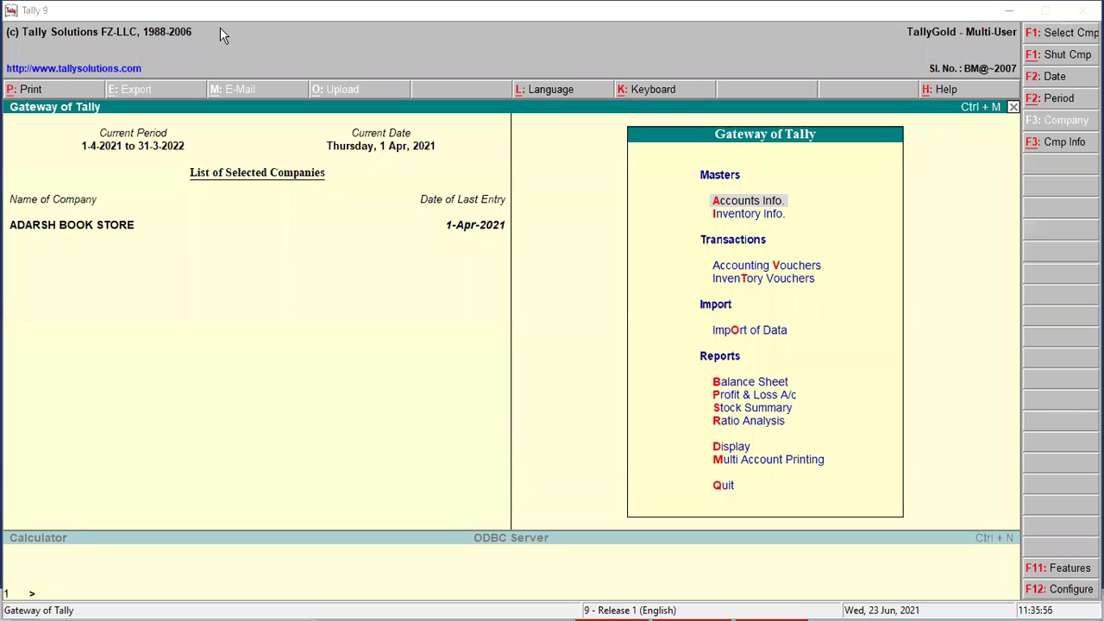
Open Accounting Vouchers from the Gateway of Tally
click(353, 378)
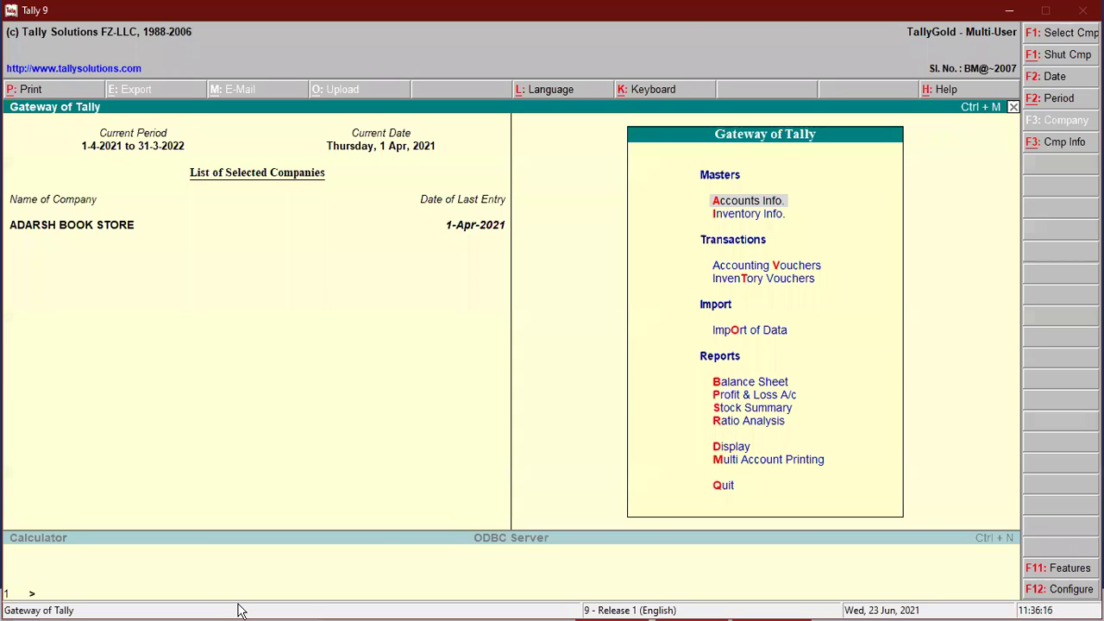
key(Down)
key(Down)
key(Down)
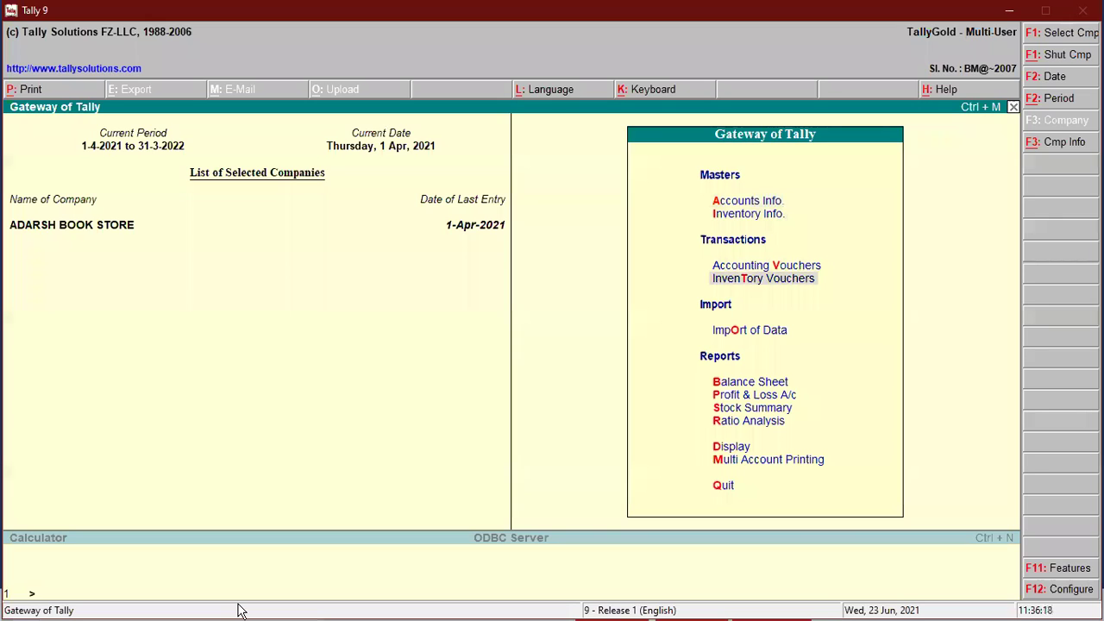
key(Up)
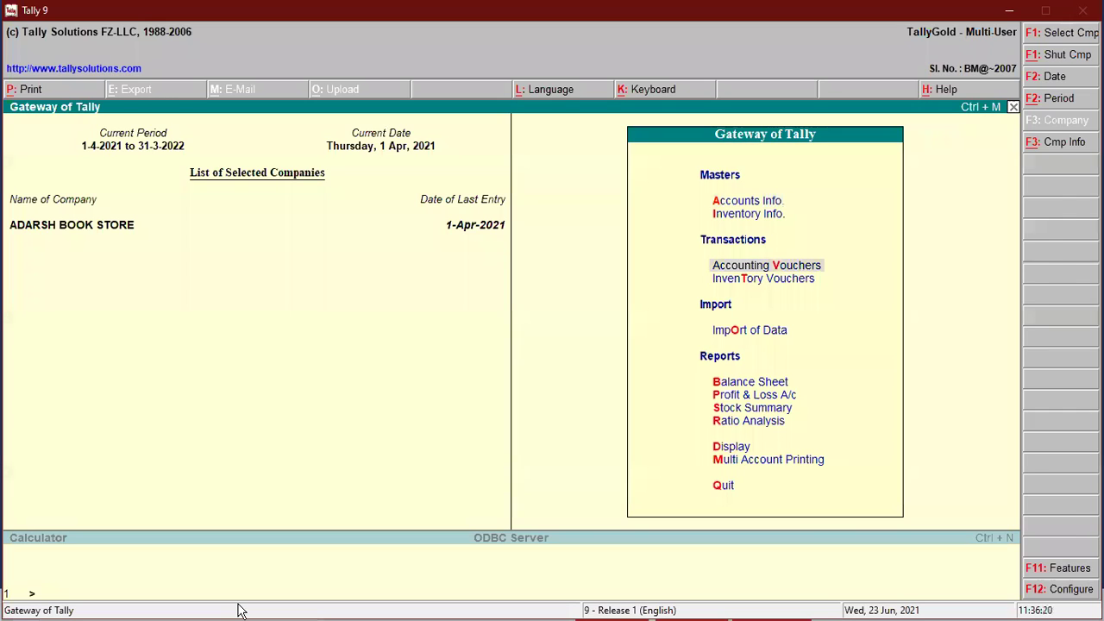
key(Return)
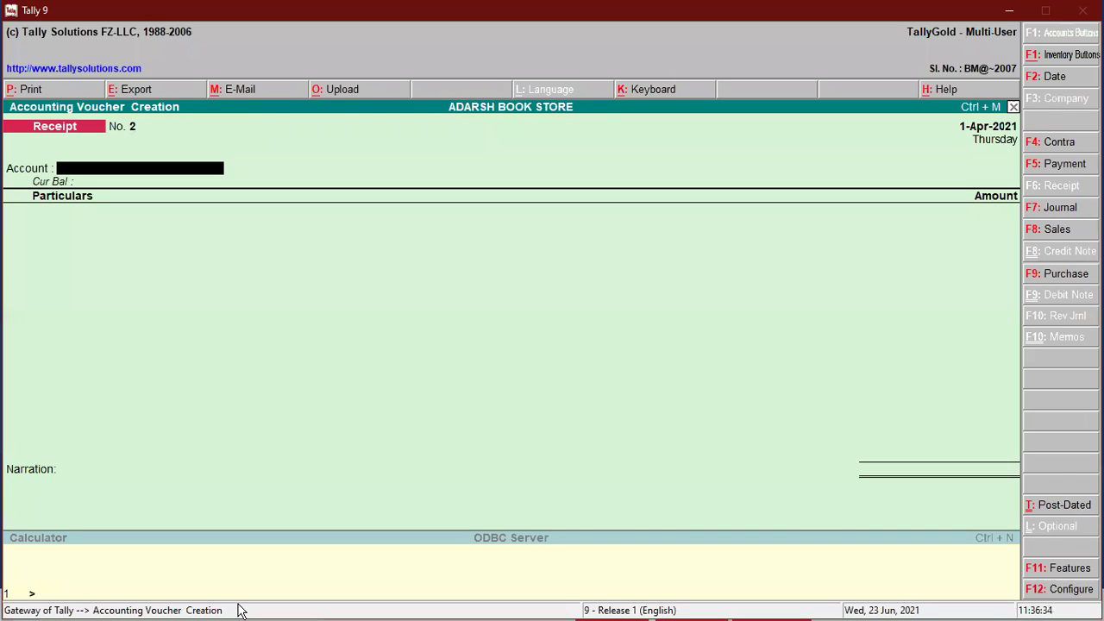
Set the voucher type to Purchase (F9), after briefly switching to Payment (F5)
key(F9)
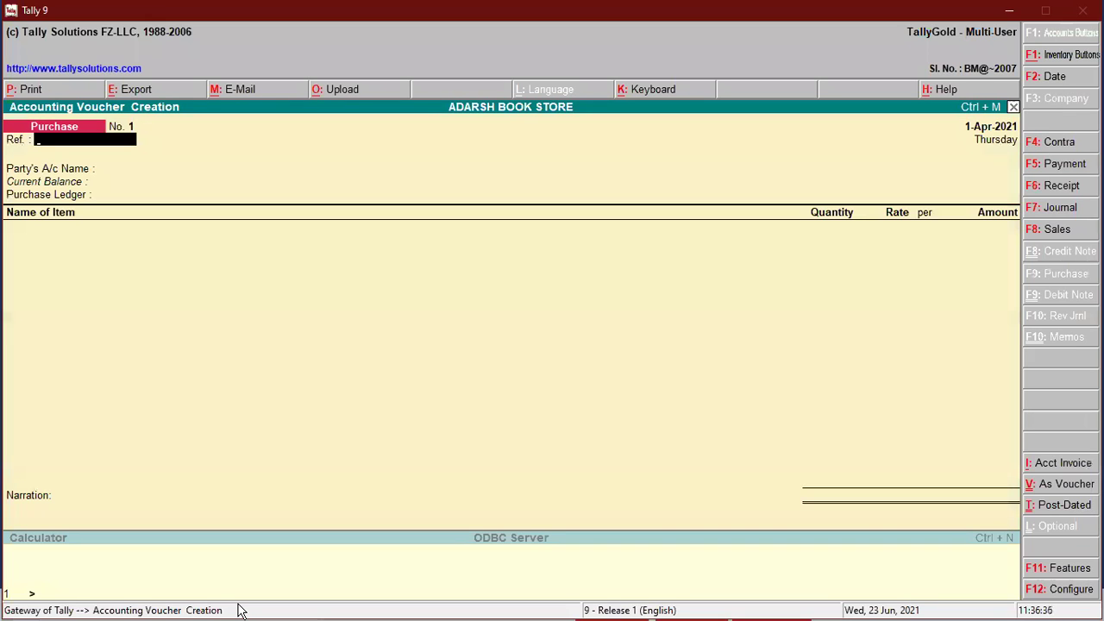
key(F5)
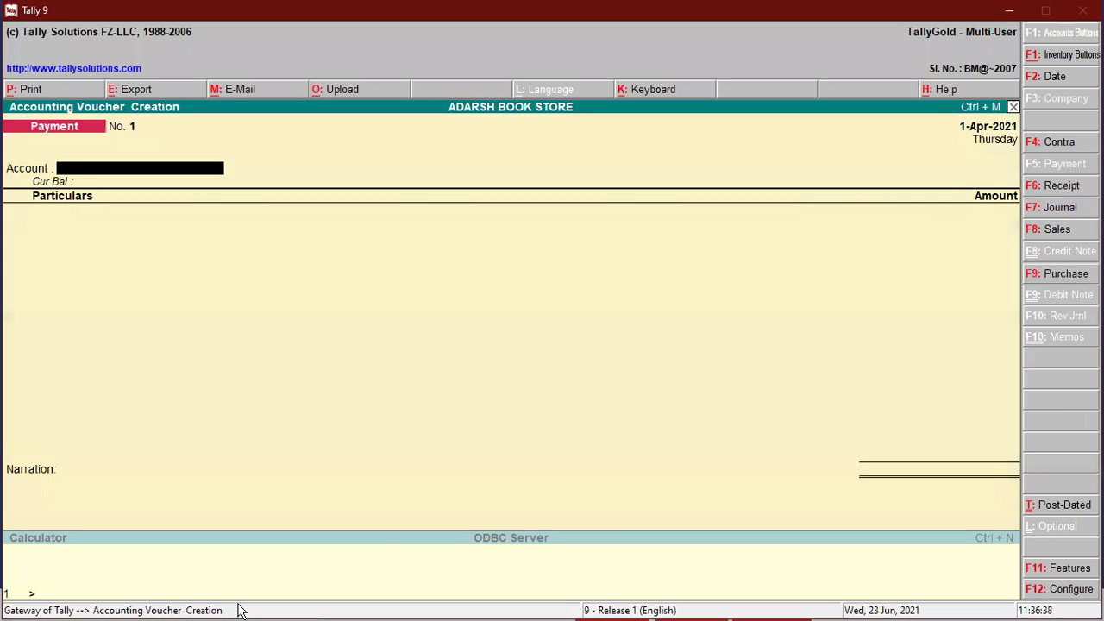
key(F9)
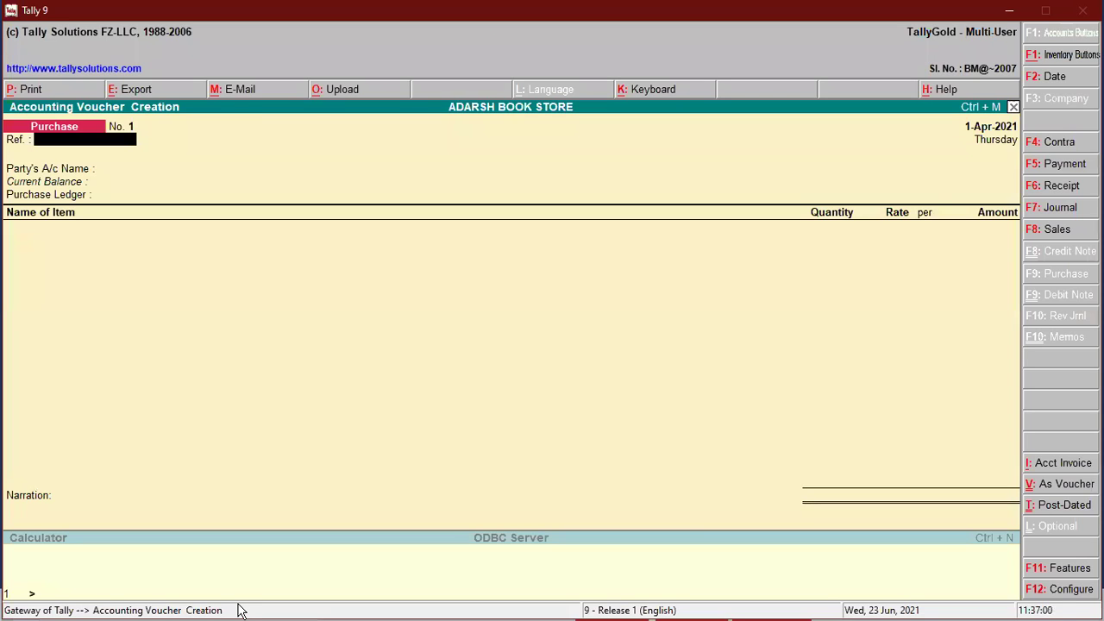
Date Purchase voucher No. 1 2-Apr-2021 and select SARSWATI BOOK STORE A/C (DHORAJI) as the party
key(F2)
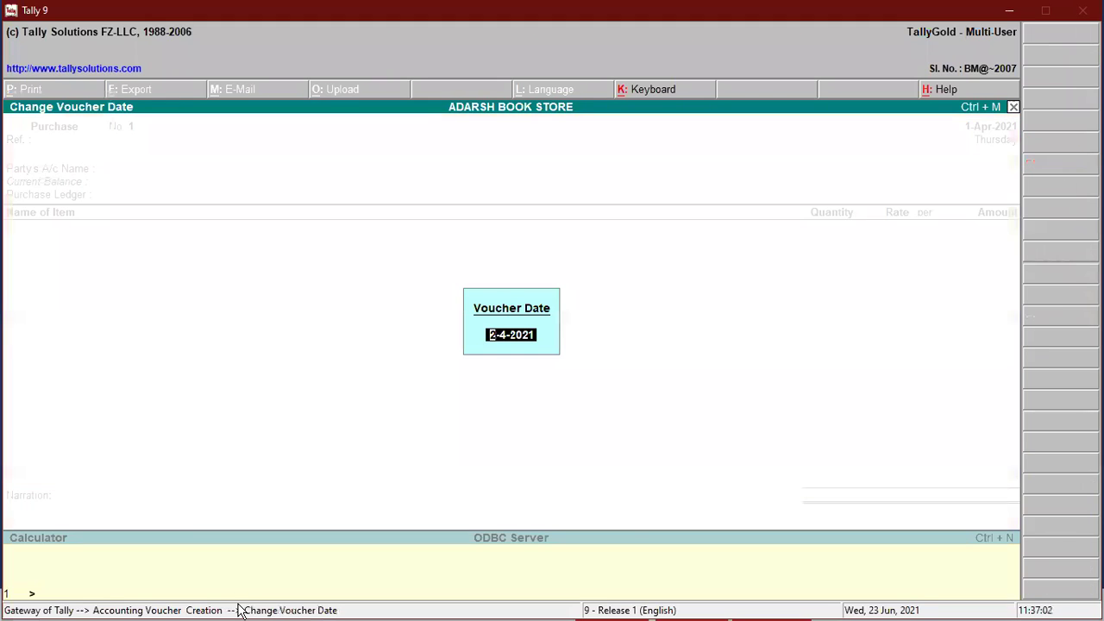
key(Return)
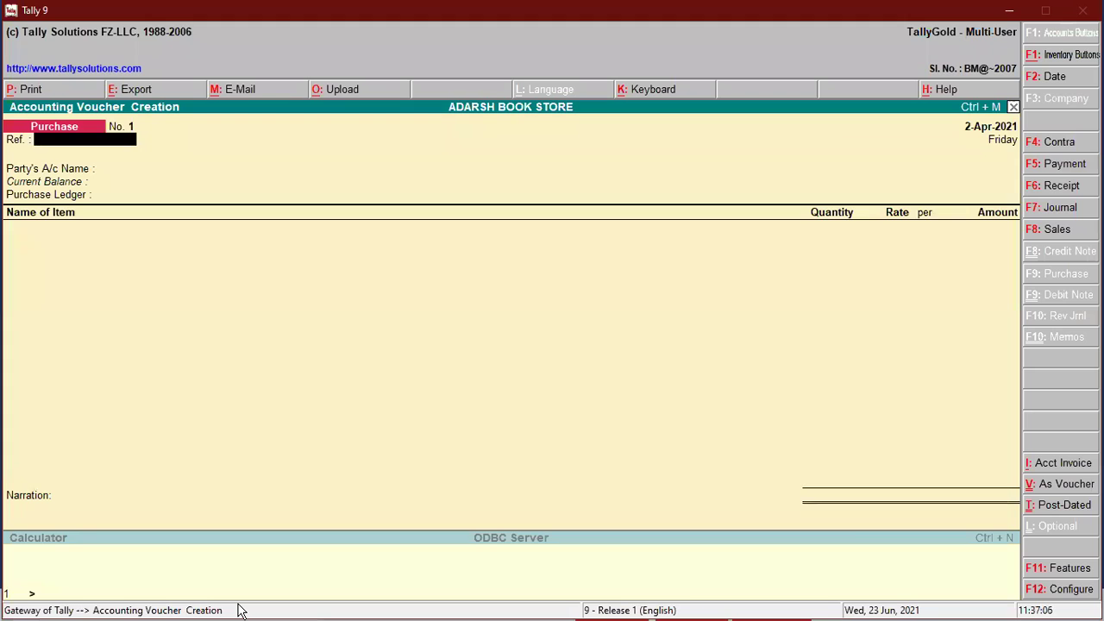
key(Return)
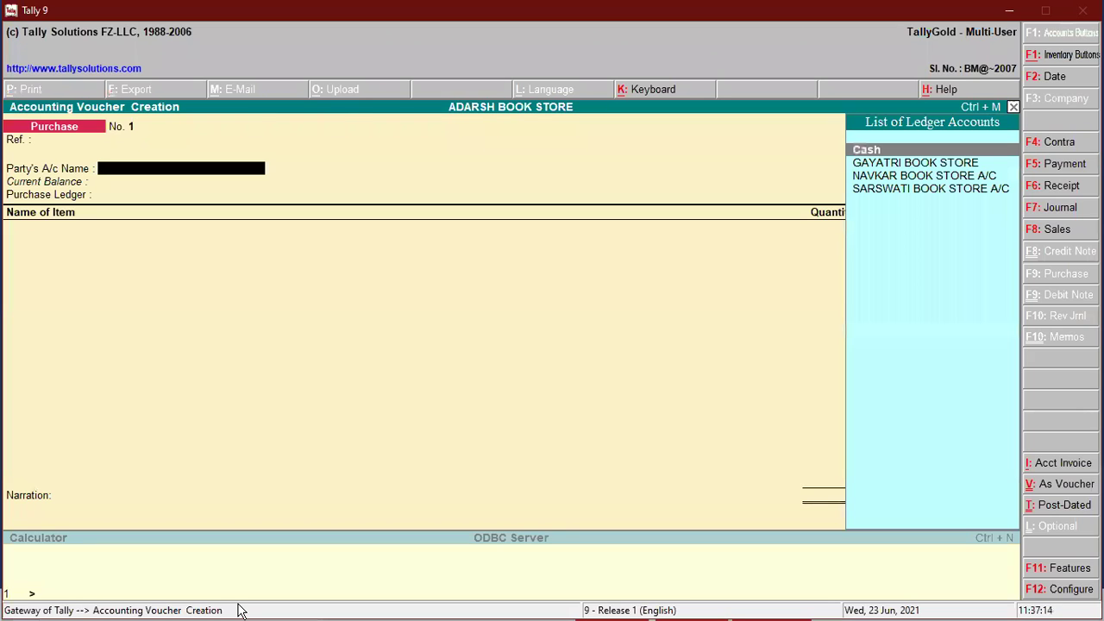
key(Down)
key(Down)
key(Down)
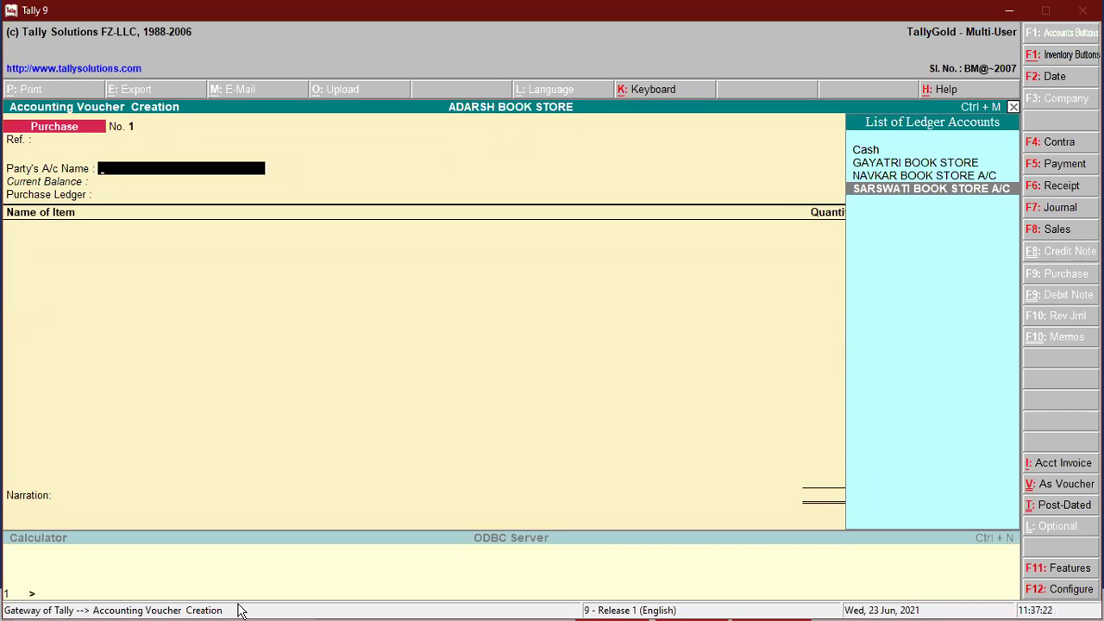
key(Return)
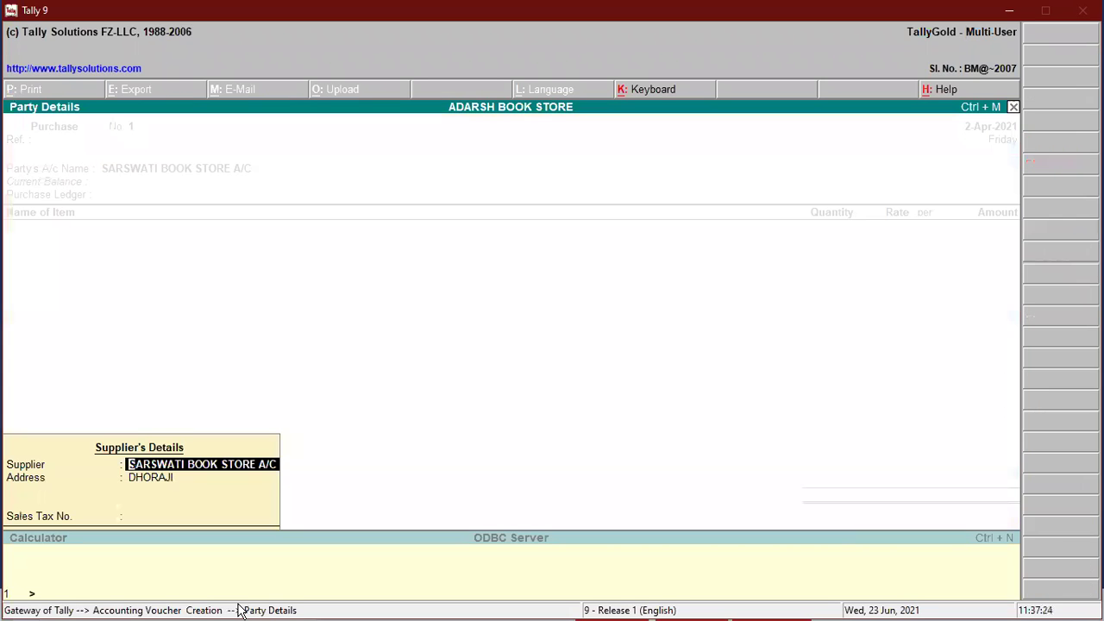
key(Return)
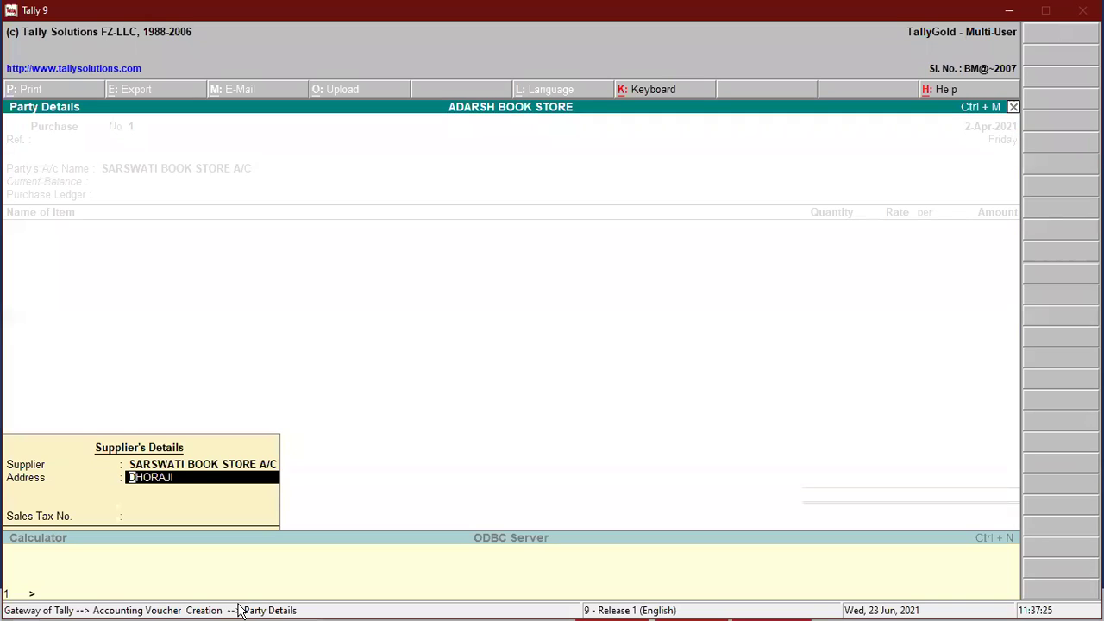
key(Return)
key(Return)
key(Return)
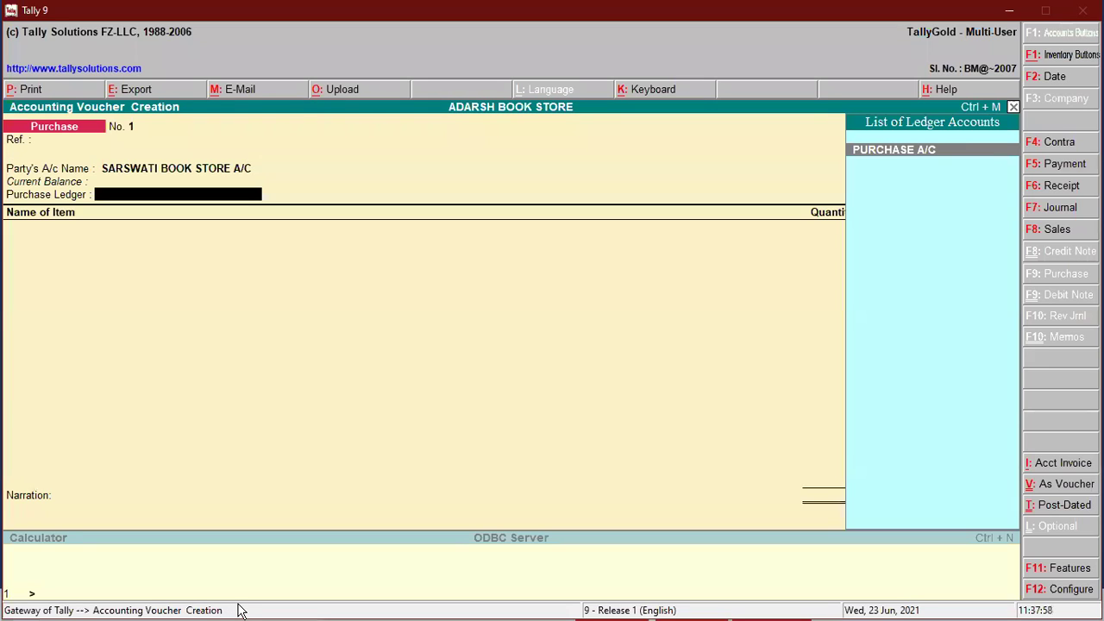
Under PURCHASE A/C, enter PENCIL as the item with quantity 1,000
key(Return)
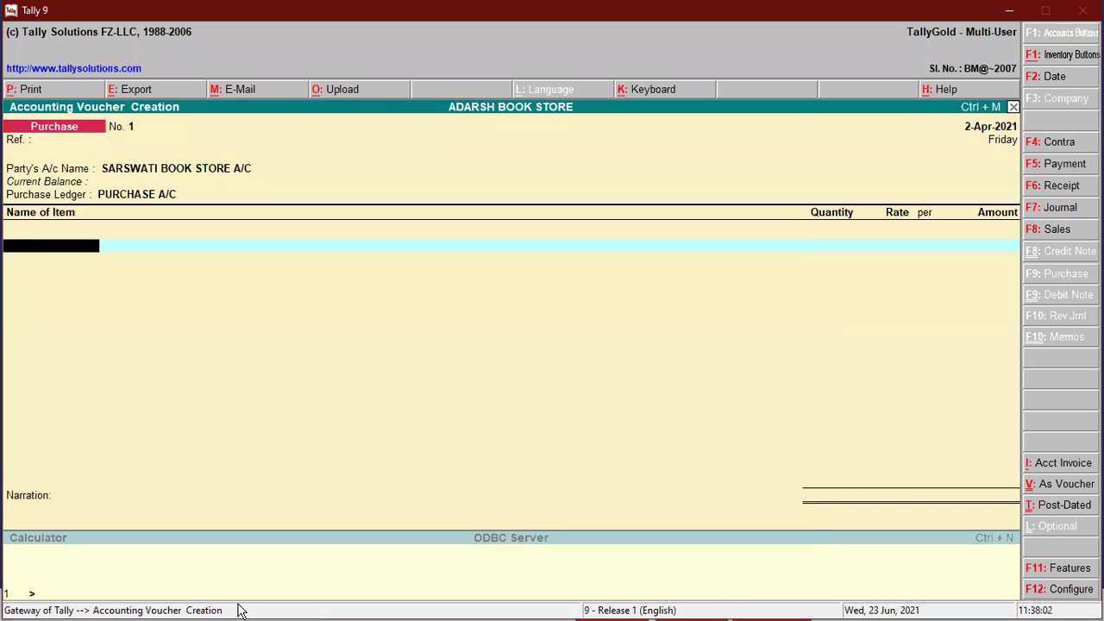
text(P)
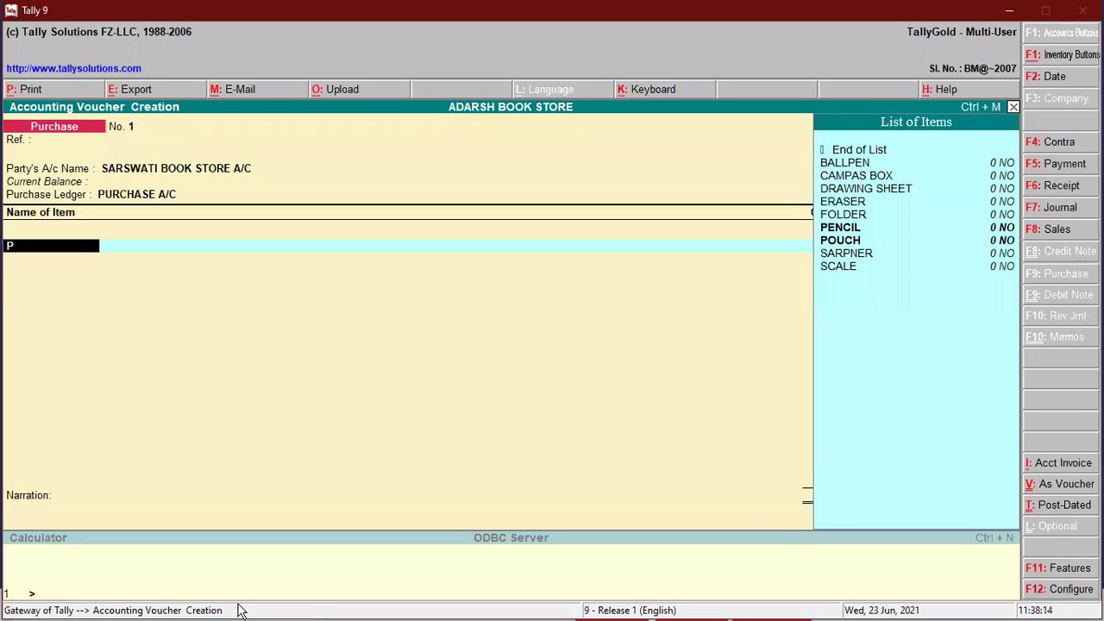
key(Down)
key(Down)
key(Up)
key(Up)
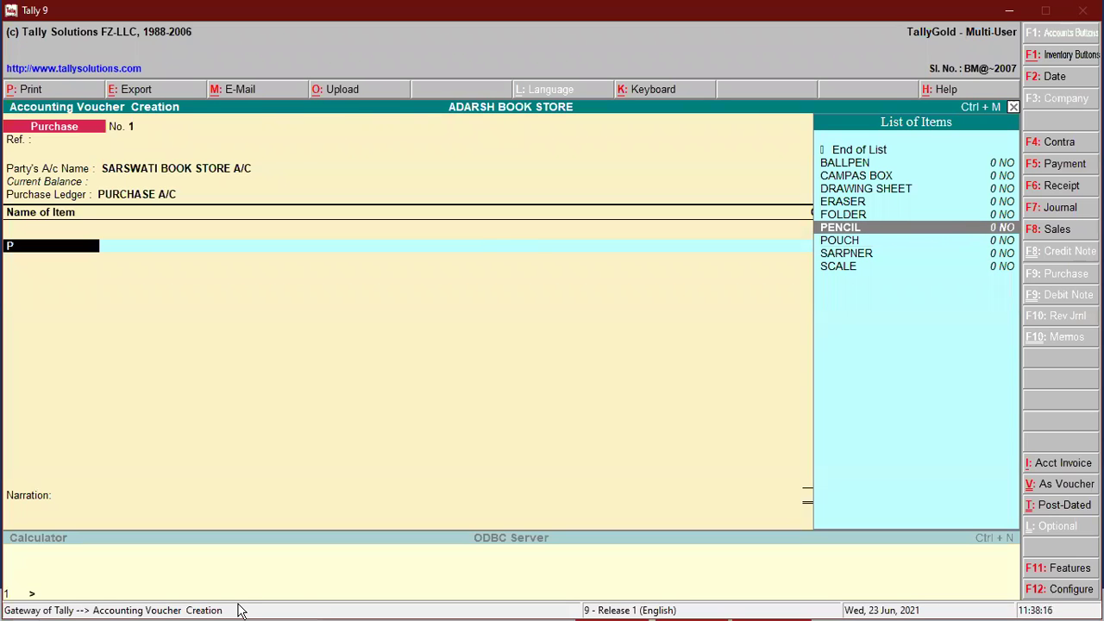
key(Return)
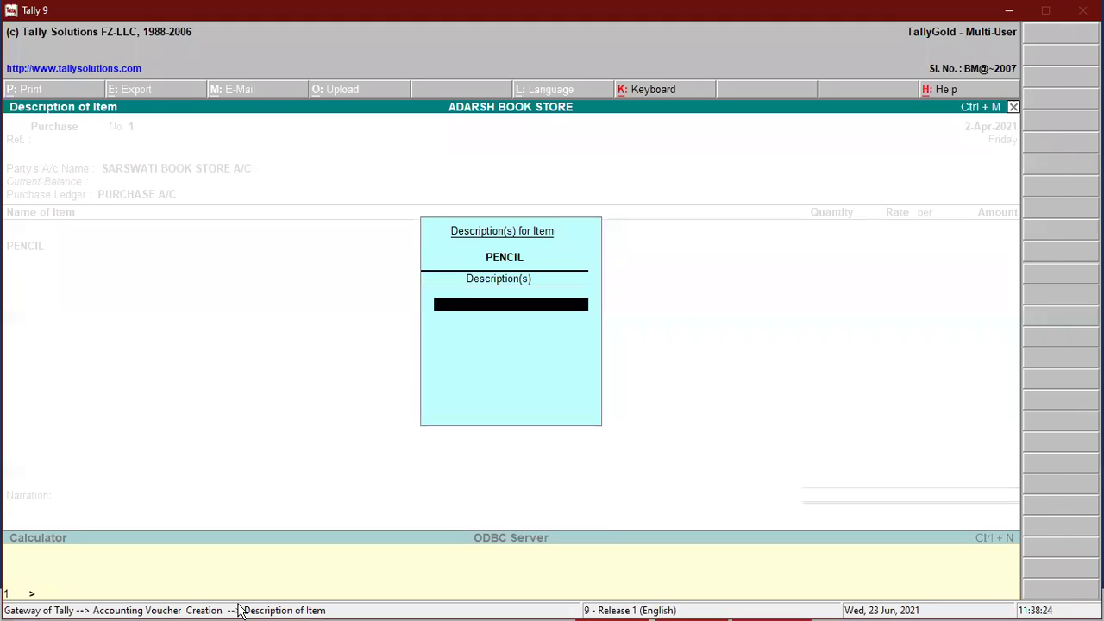
key(Return)
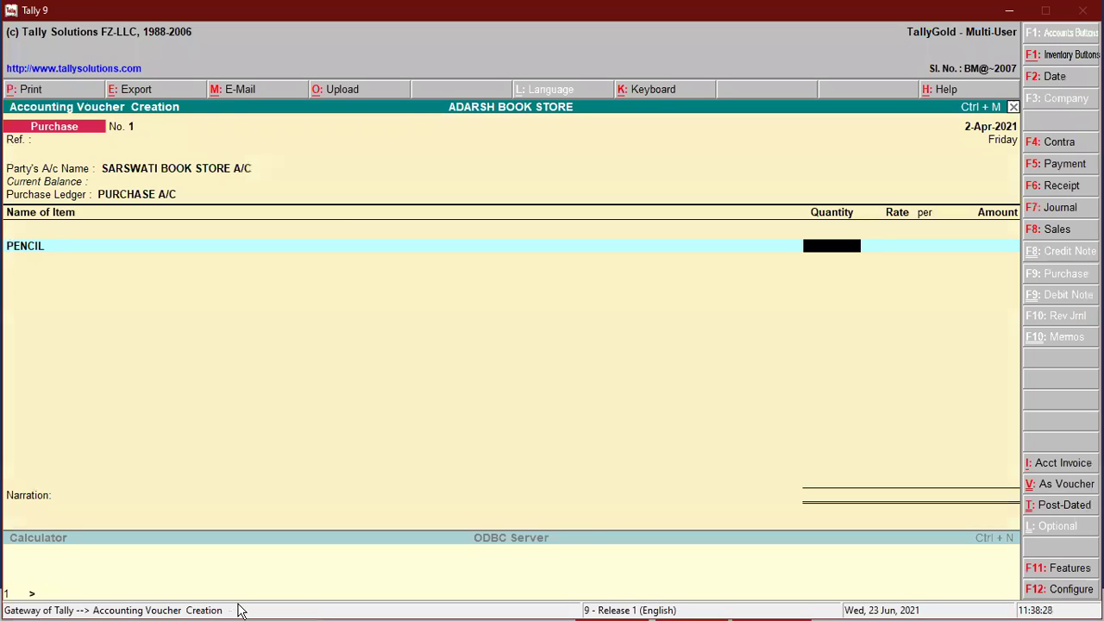
text(10000)
key(BackSpace)
key(Return)
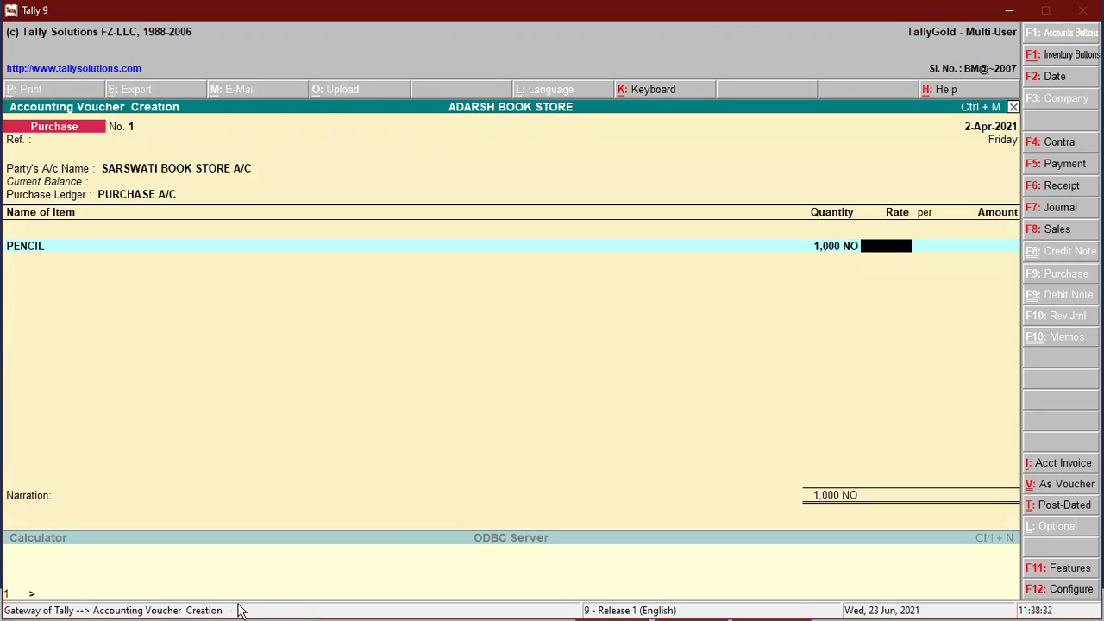
Set the rate to 4.00 for a 4,000.00 amount and save voucher No. 1
text(4)
key(Return)
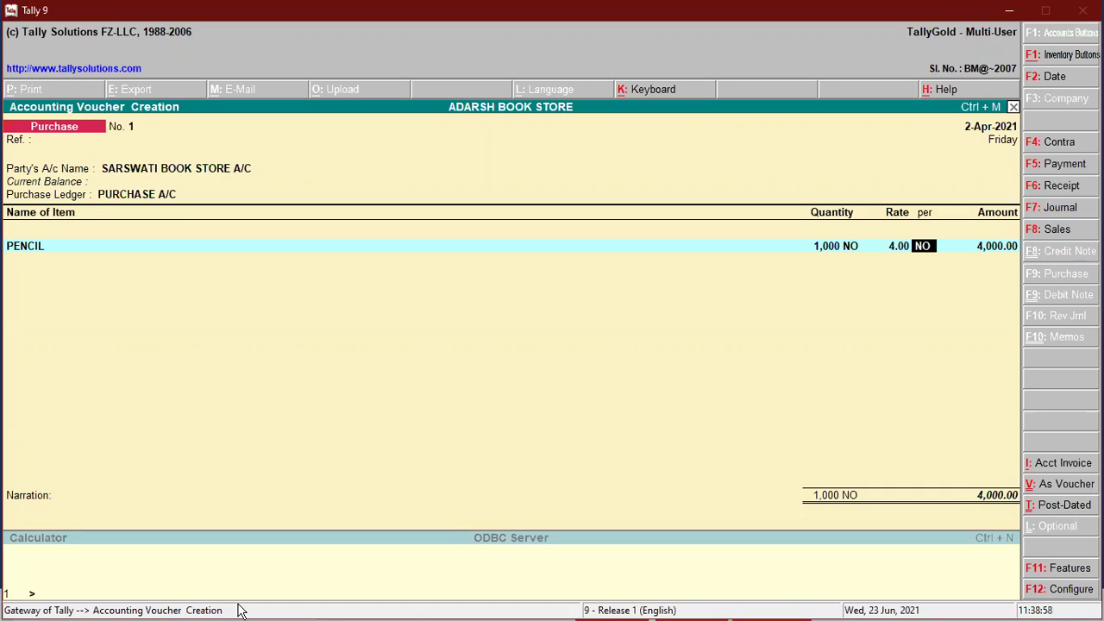
key(Return)
key(Return)
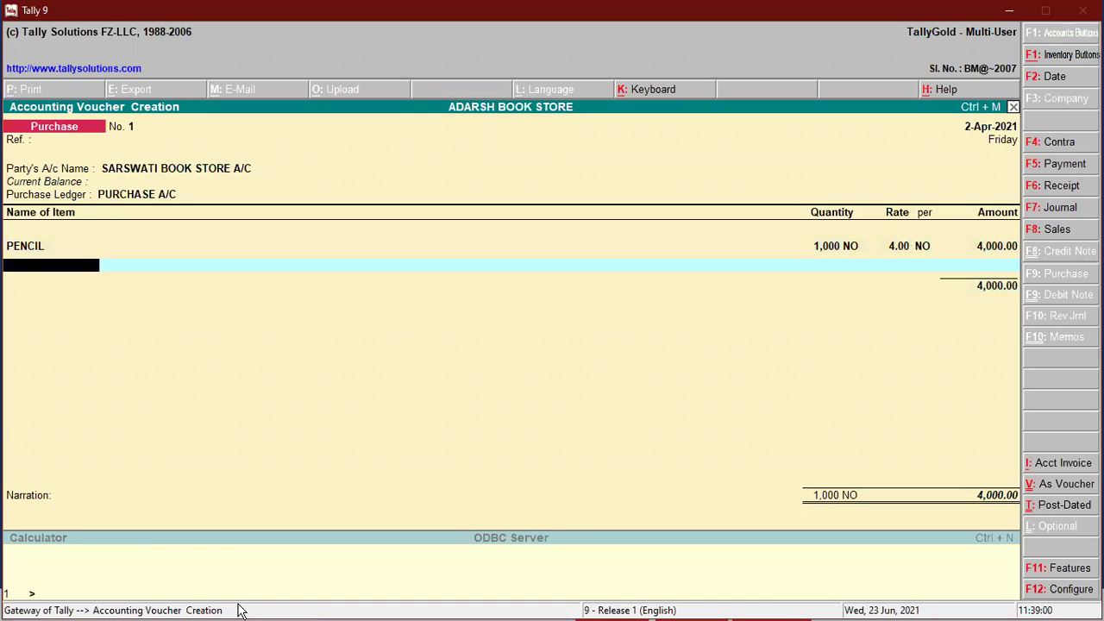
key(Return)
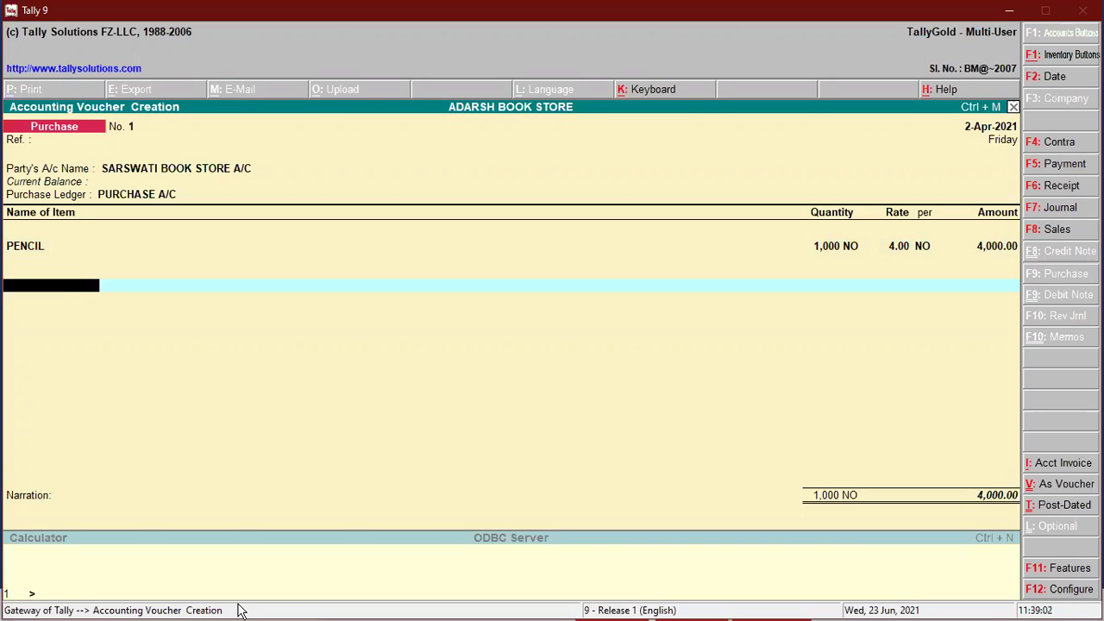
key(Return)
key(Return)
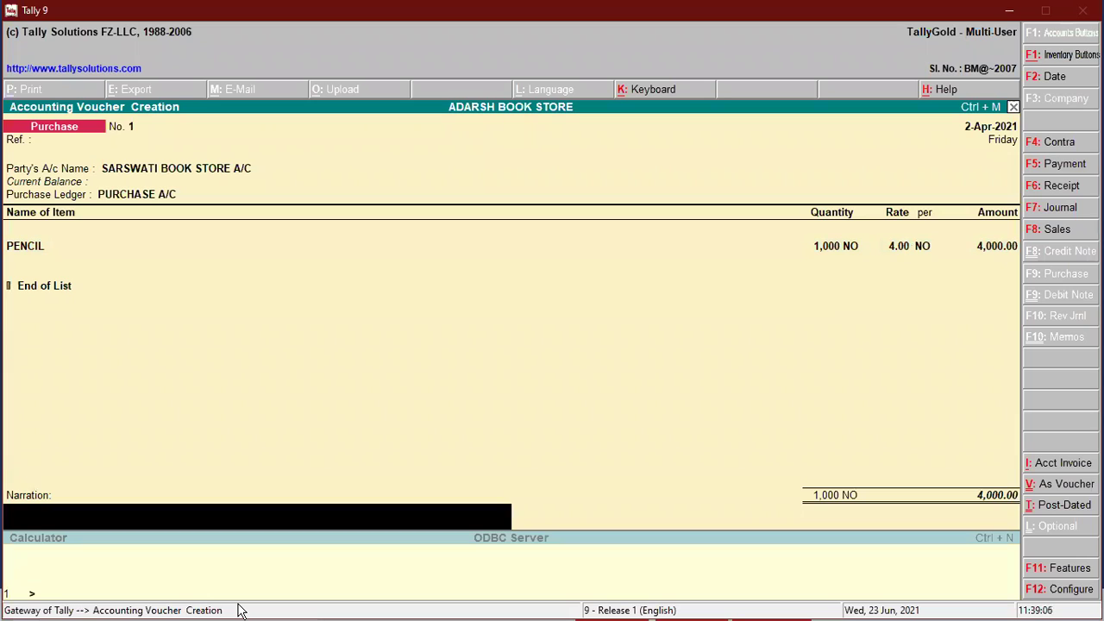
key(Return)
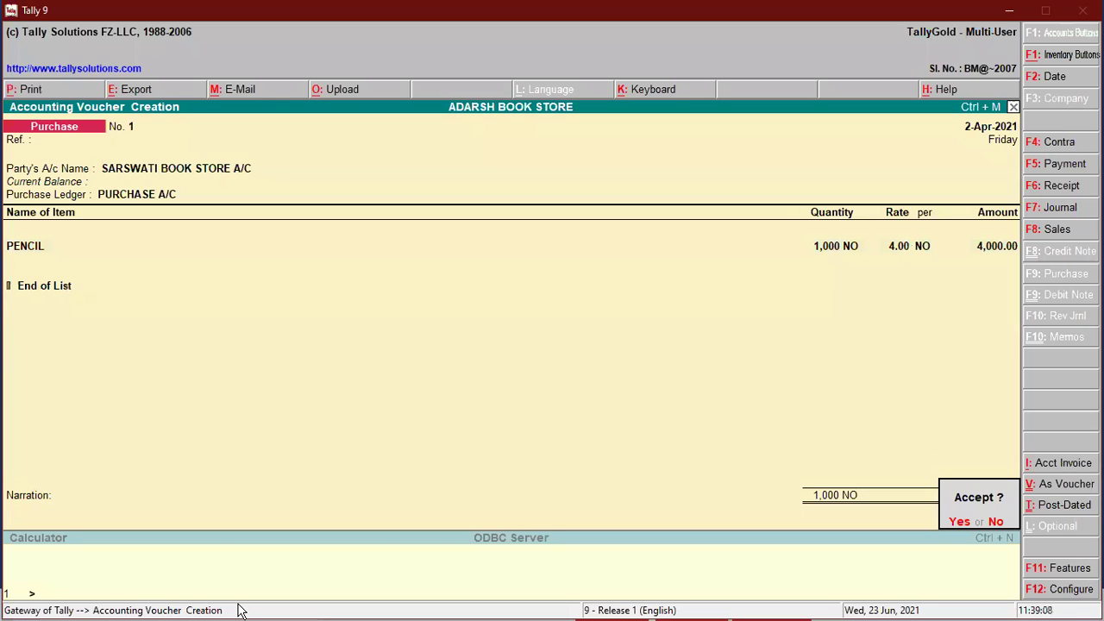
key(y)
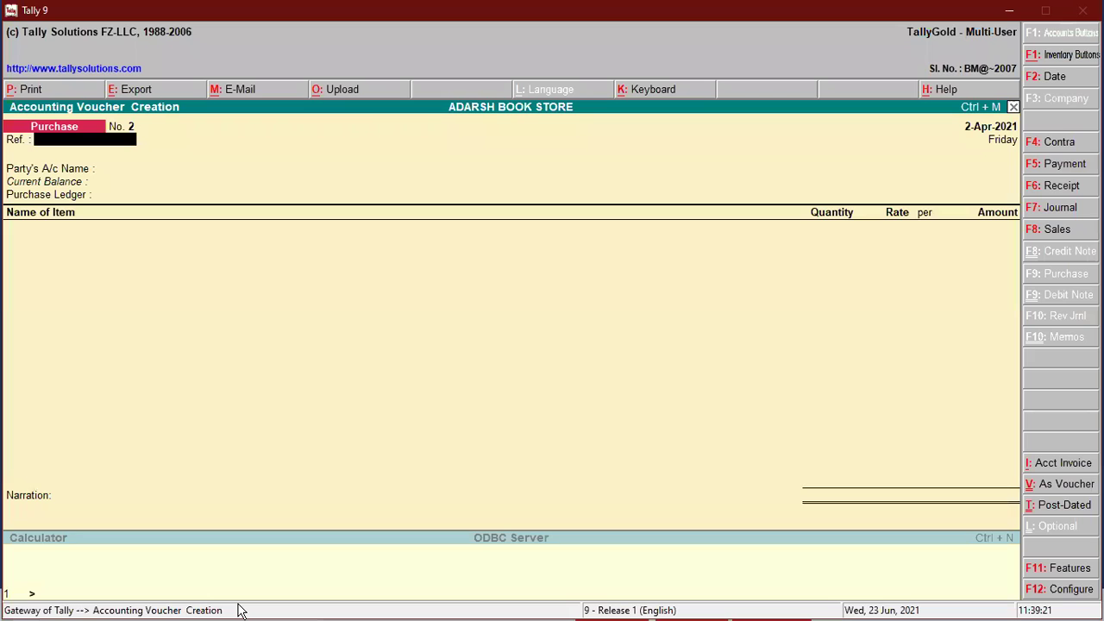
Choose SARSWATI BOOK STORE A/C as the supplier for voucher No. 2
key(Return)
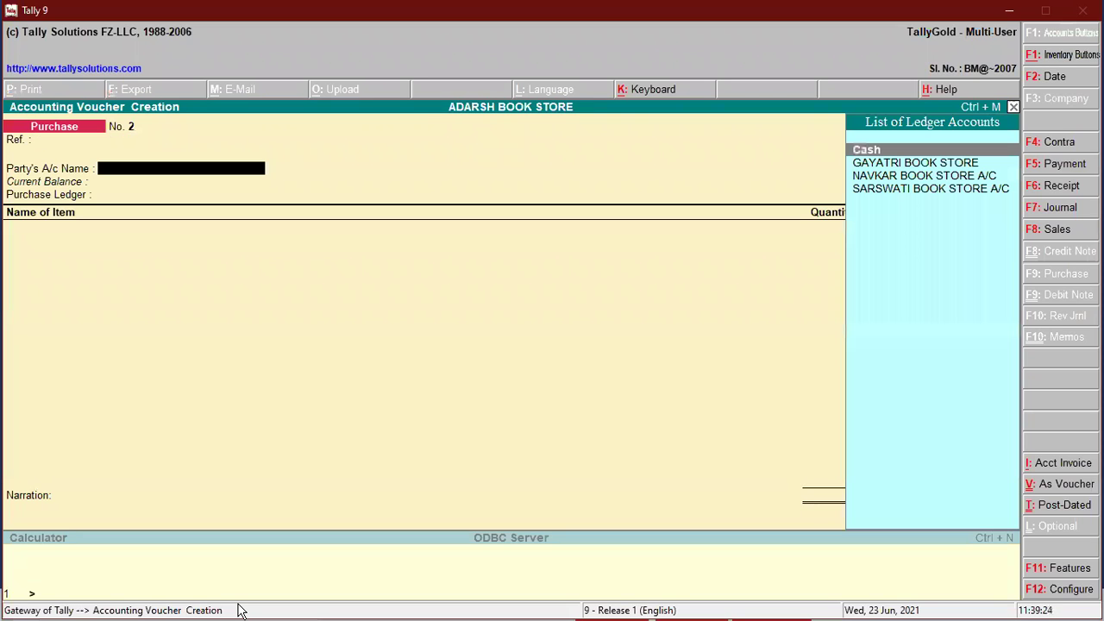
key(Down)
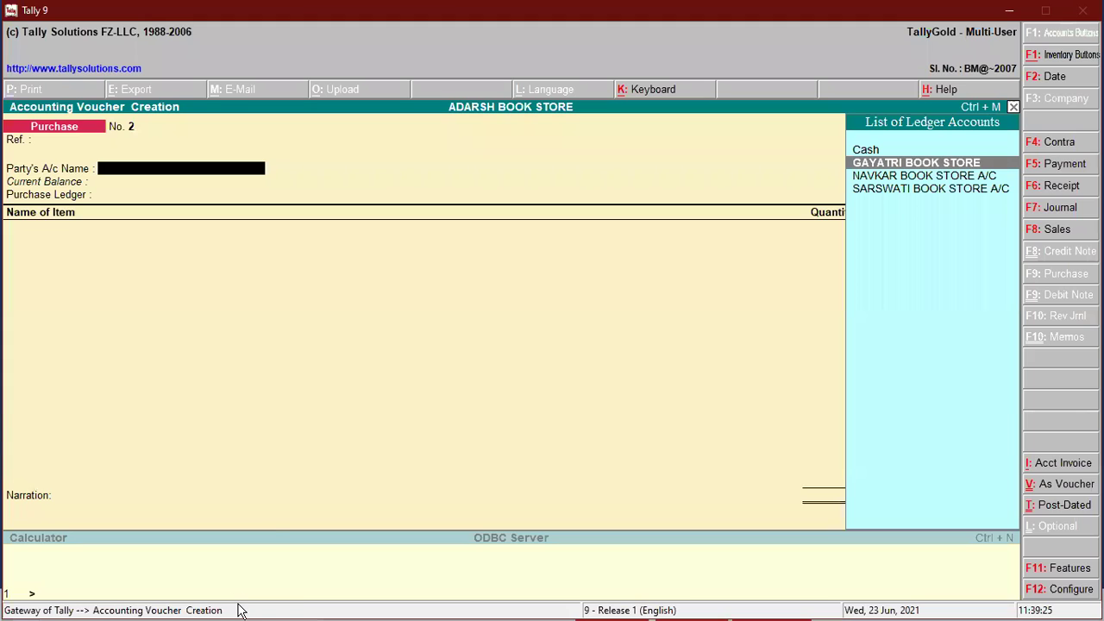
key(Down)
key(Down)
key(Return)
key(Return)
key(Return)
key(Return)
key(Return)
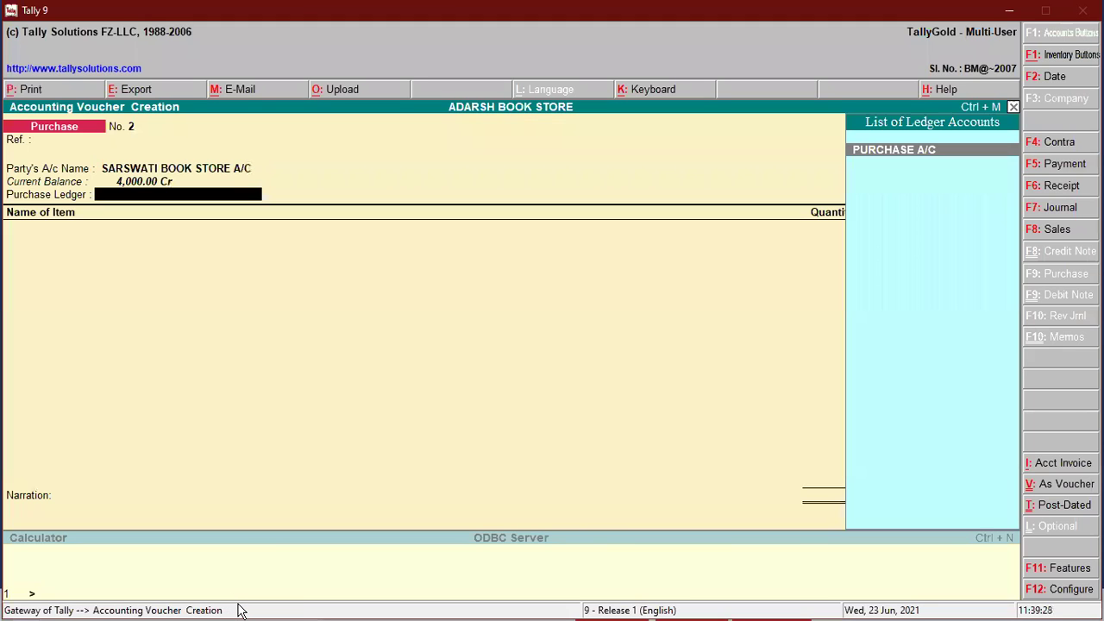
key(Return)
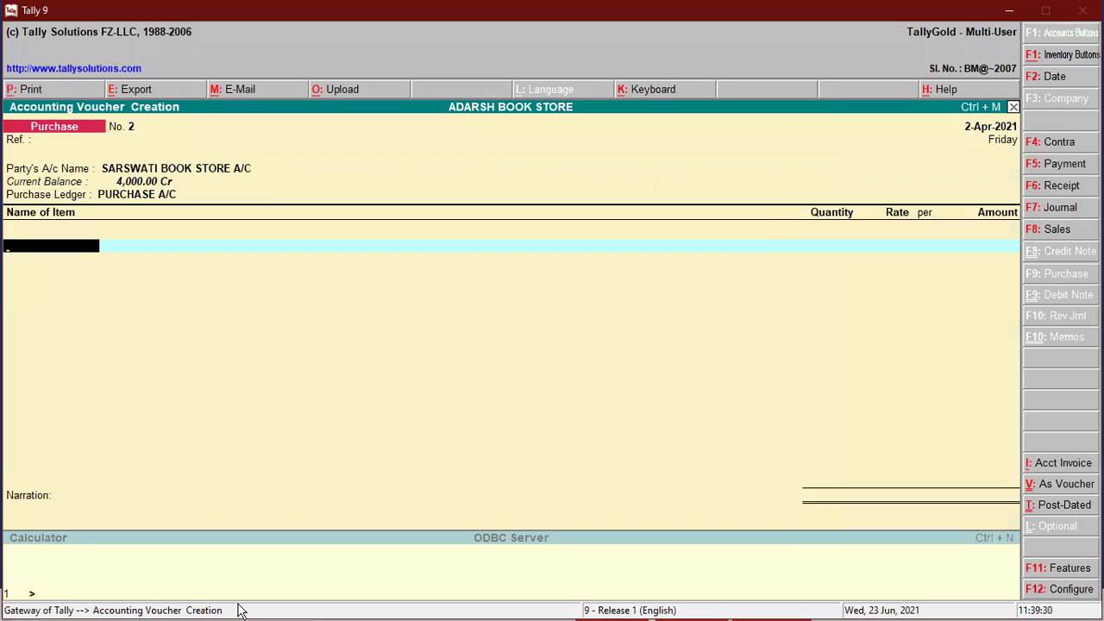
Add 100 ERASER at 2.00, totalling 200.00, and reach the Accept prompt
text(E)
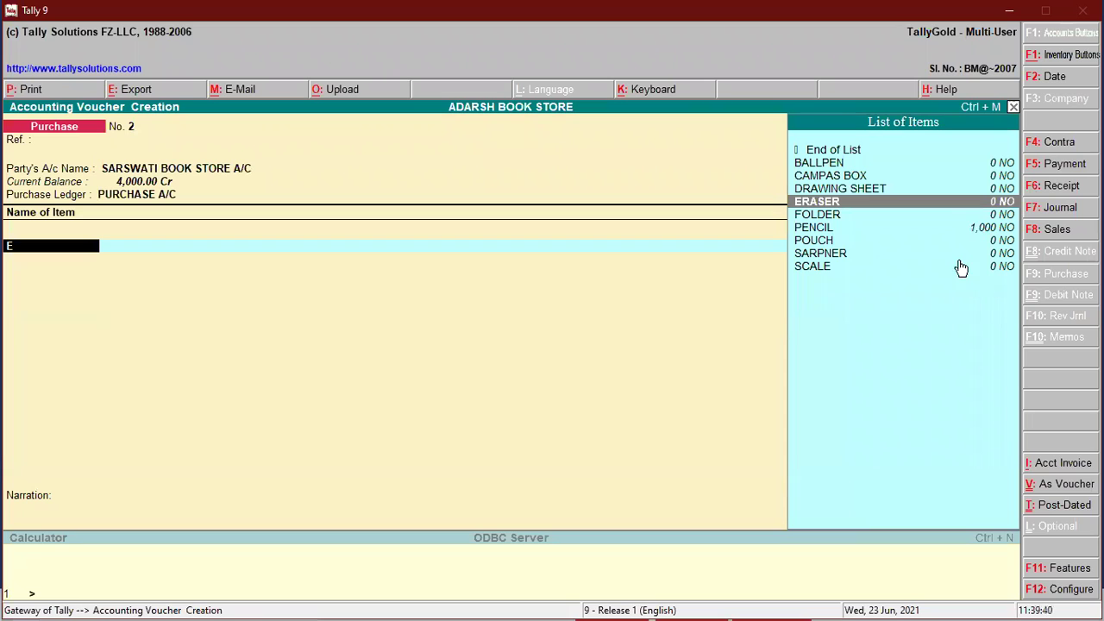
key(Return)
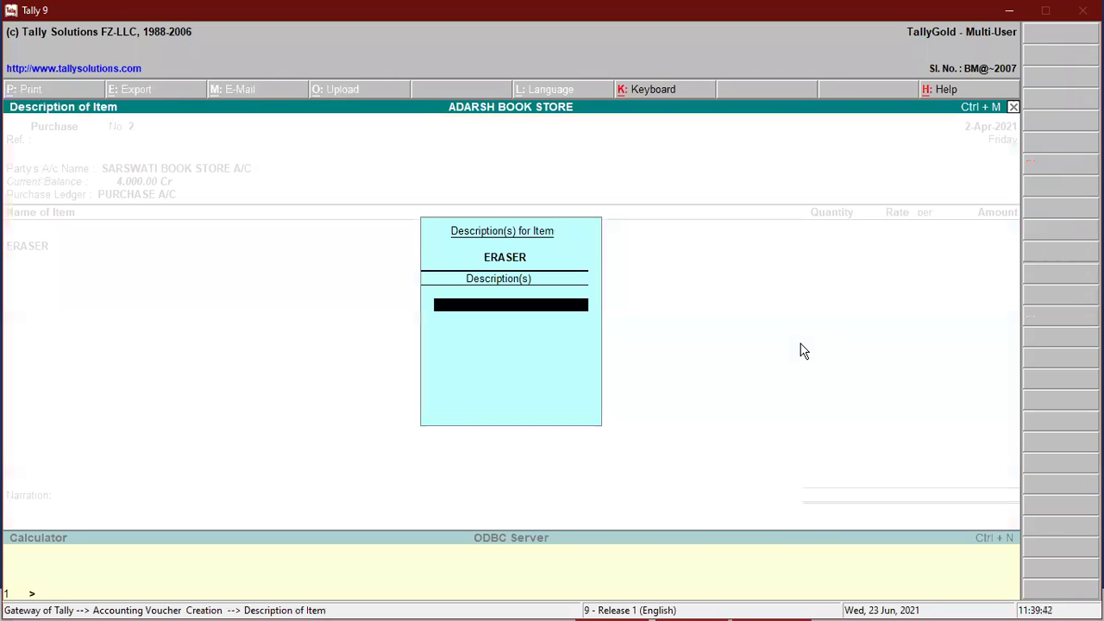
key(Return)
text(100)
key(Return)
text(2)
key(Return)
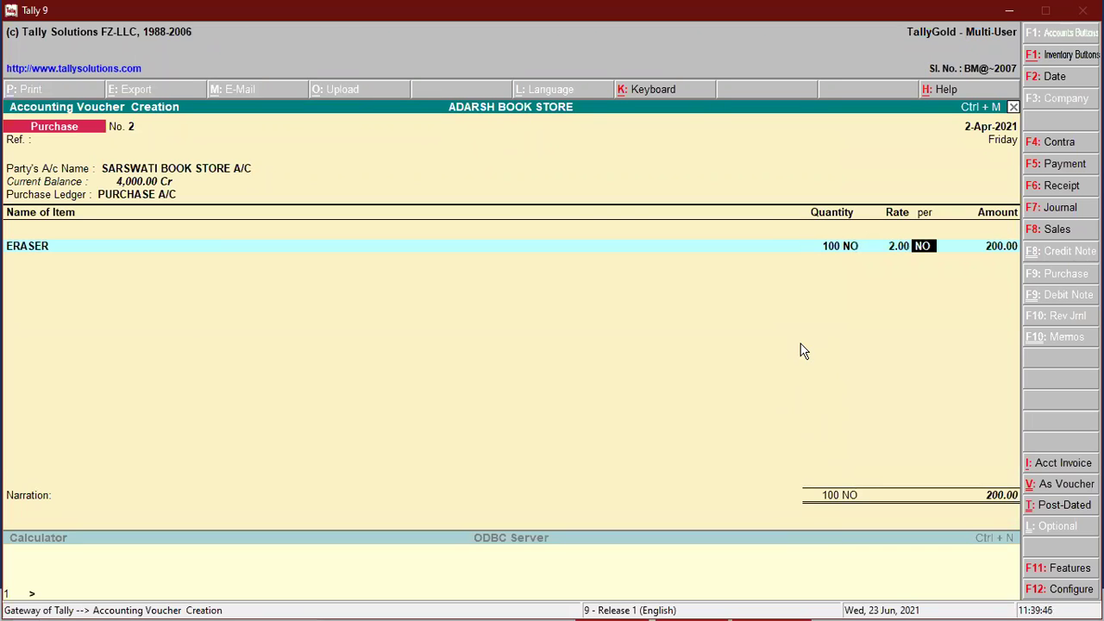
key(Return)
key(Return)
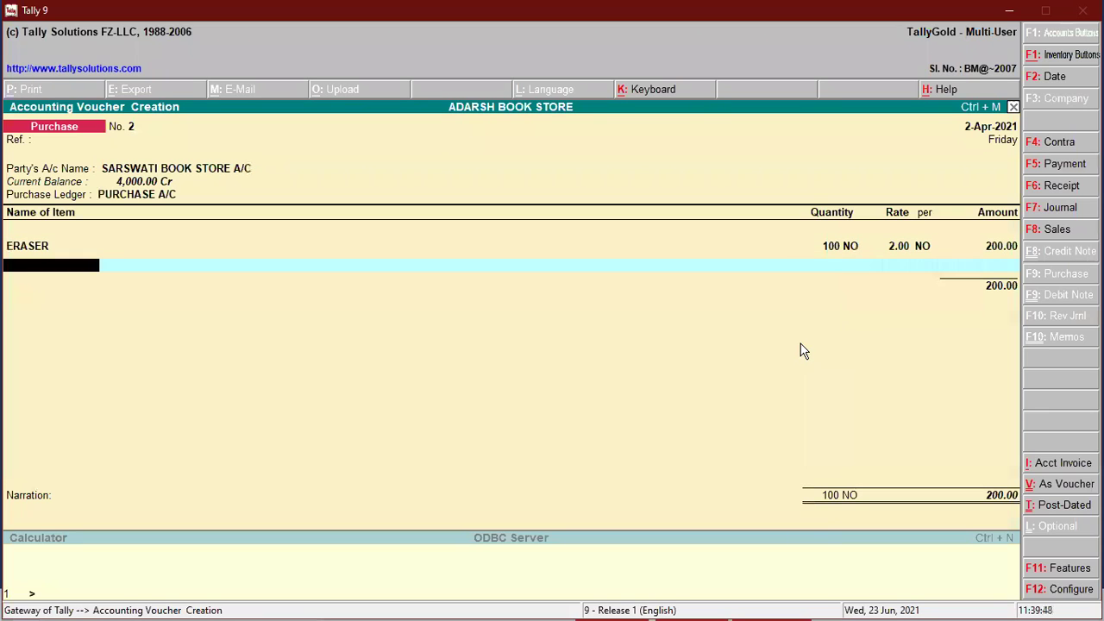
key(Return)
key(Return)
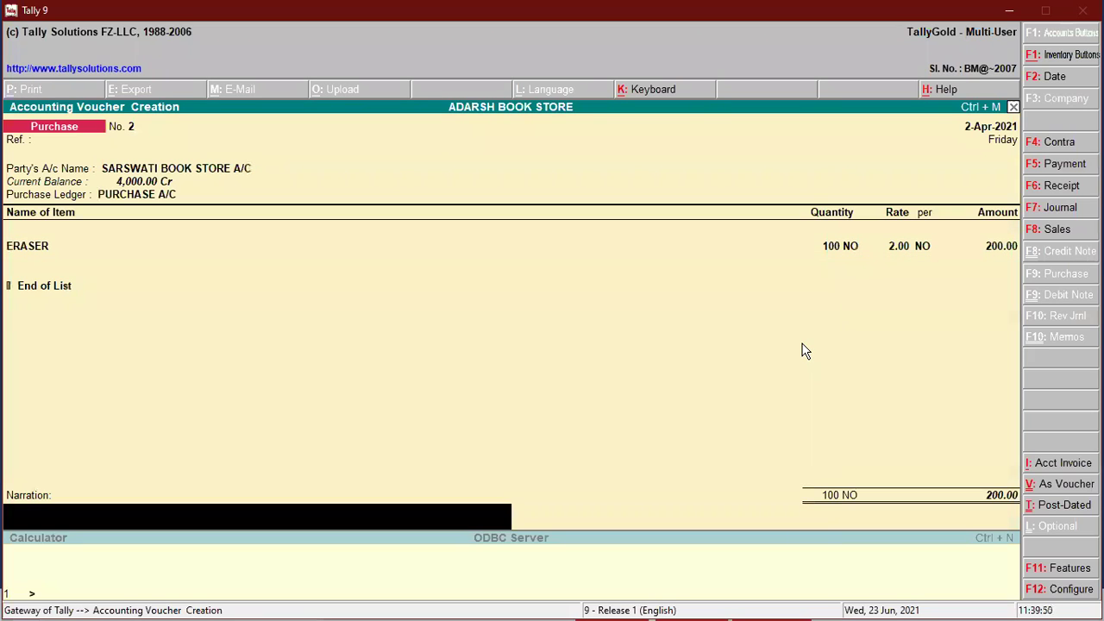
key(Return)
key(Return)
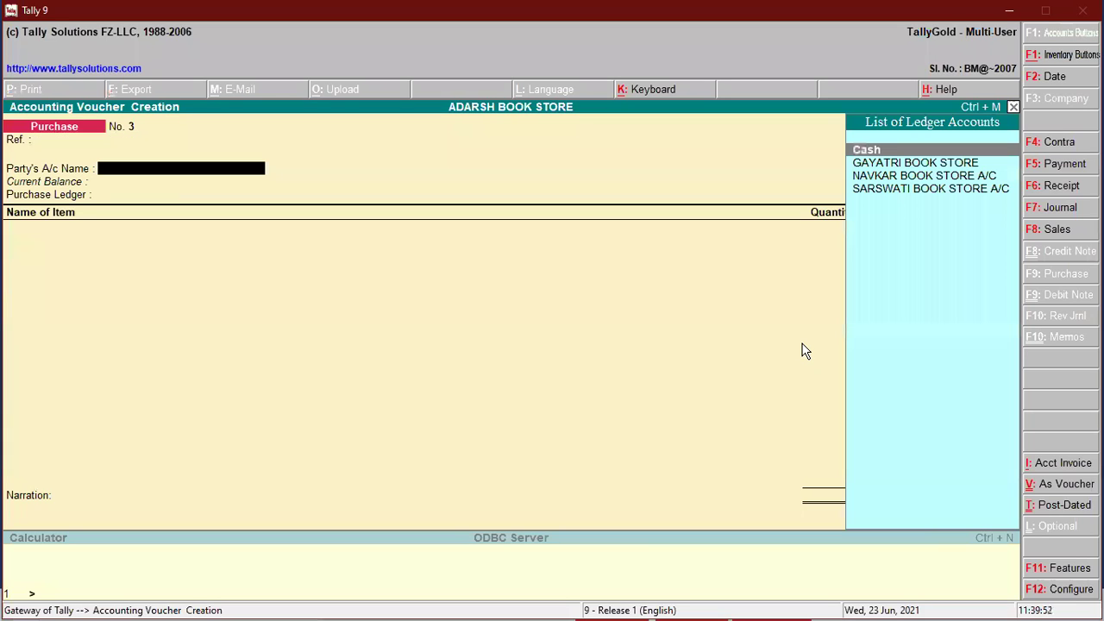
Start voucher No. 3 with SARSWATI BOOK STORE A/C as supplier and CAMPAS BOX as item
text(S)
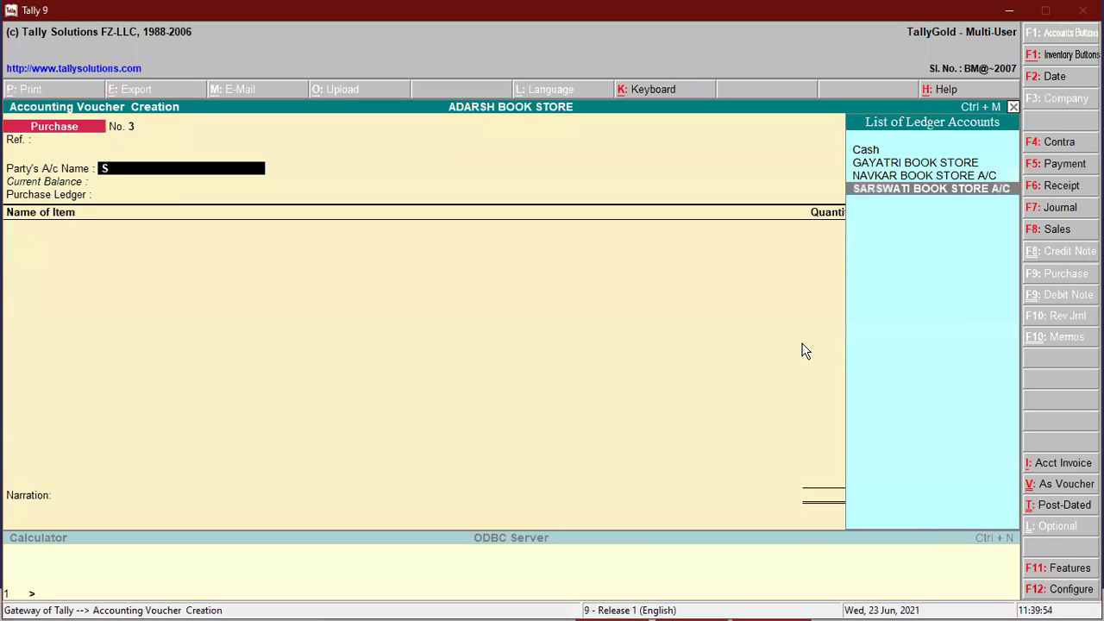
key(Return)
key(Return)
key(Return)
key(Return)
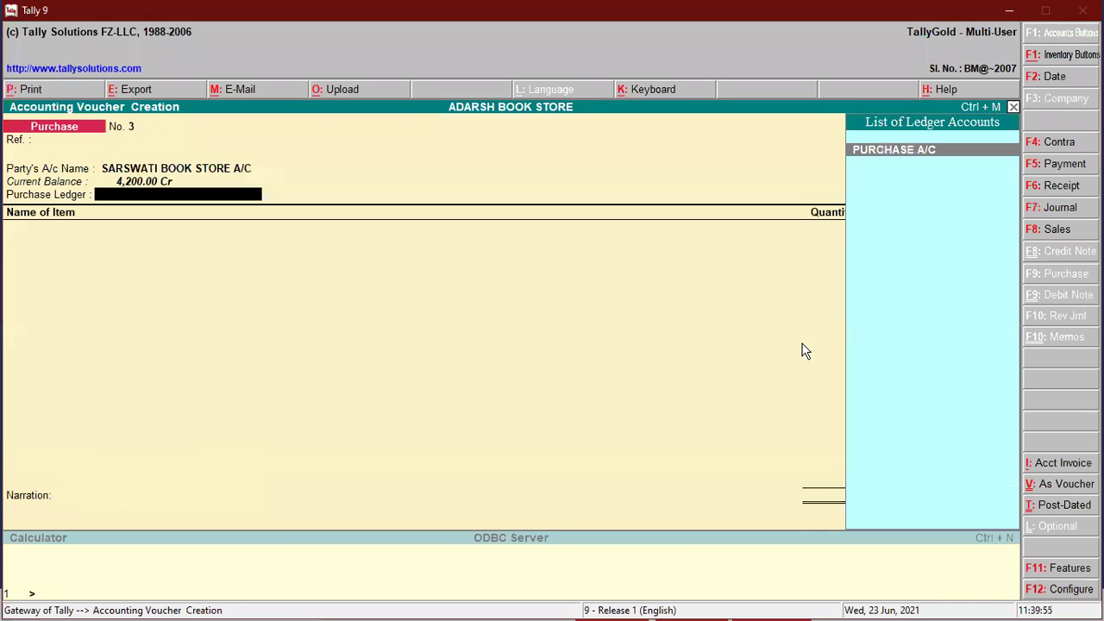
key(Return)
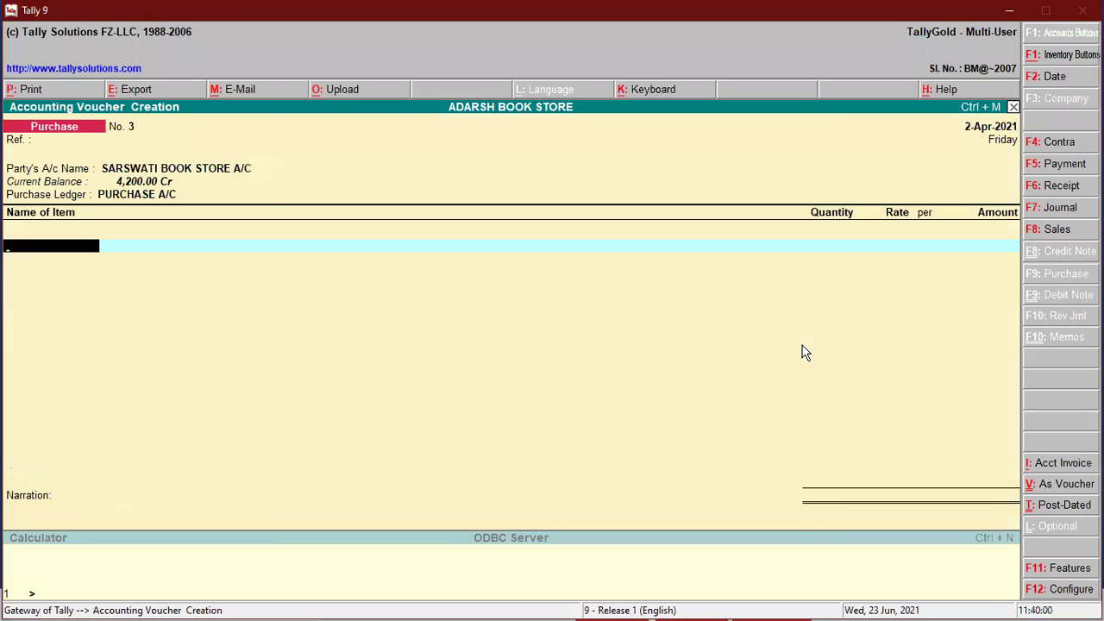
text(C)
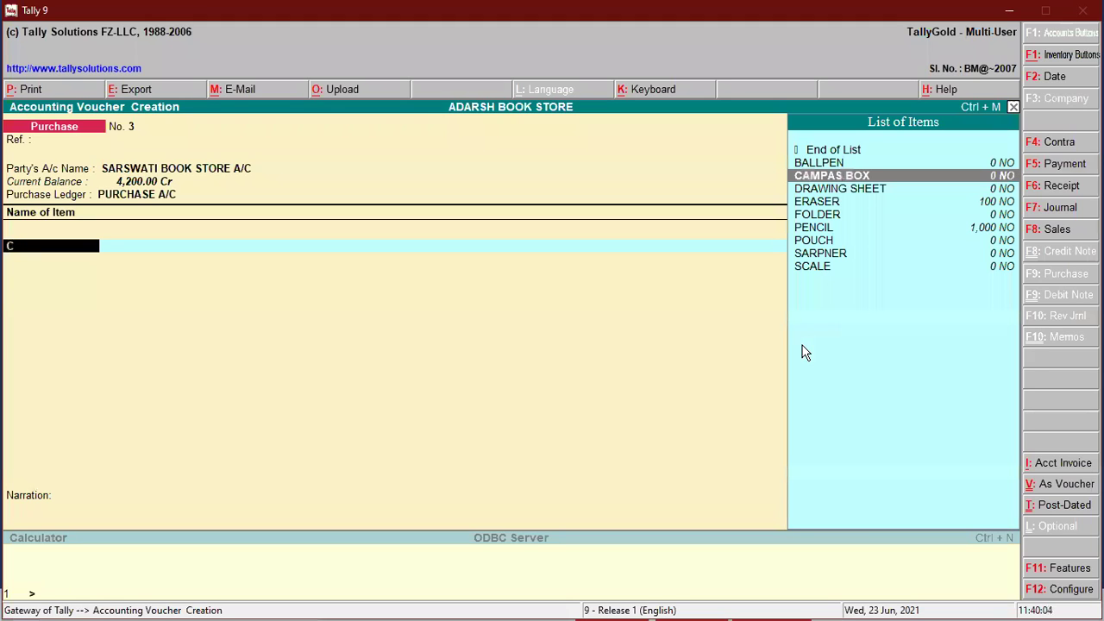
key(Return)
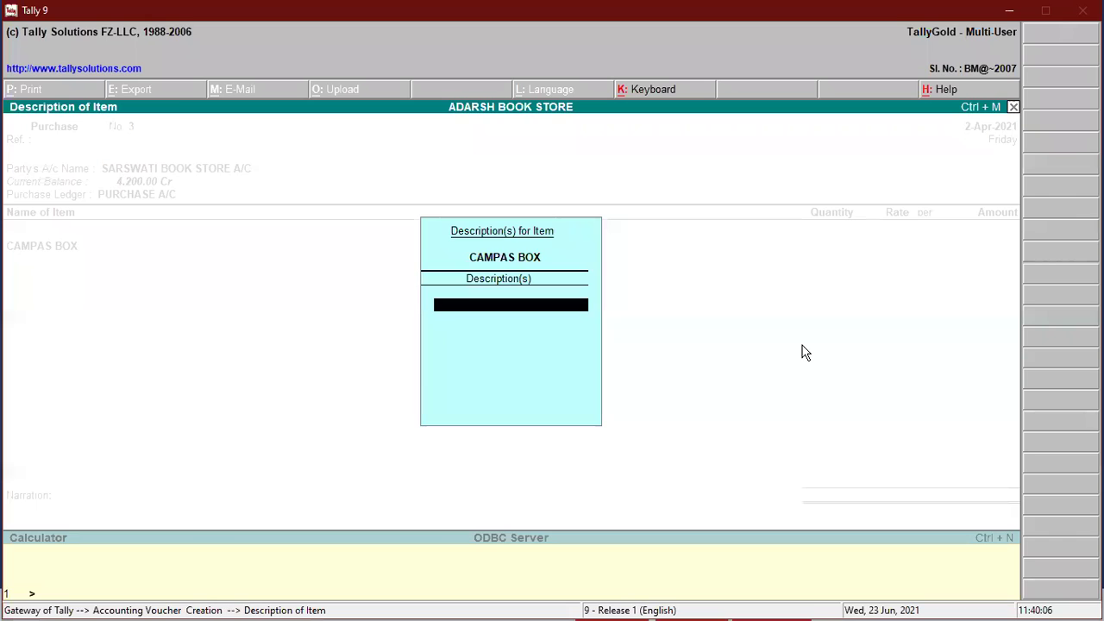
key(Return)
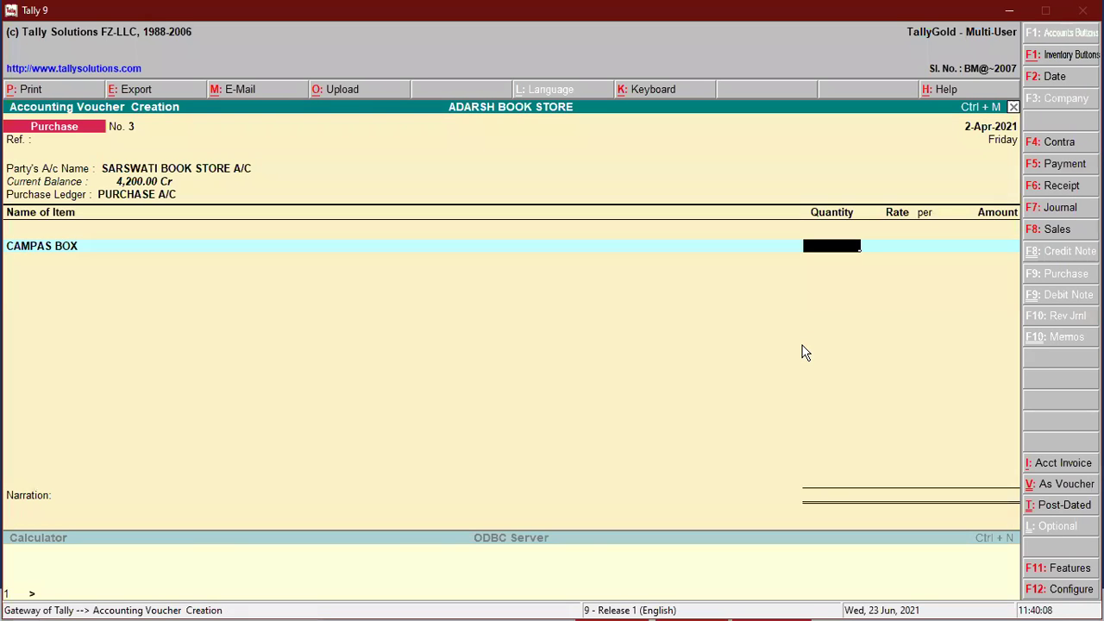
Enter quantity 3,000 at rate 6.00 for 18,000.00 and move to acceptance
text(612)
key(BackSpace)
key(BackSpace)
key(BackSpace)
text(3000)
key(Return)
text(6)
key(Return)
key(Return)
key(Return)
key(Return)
key(Return)
key(Return)
key(Return)
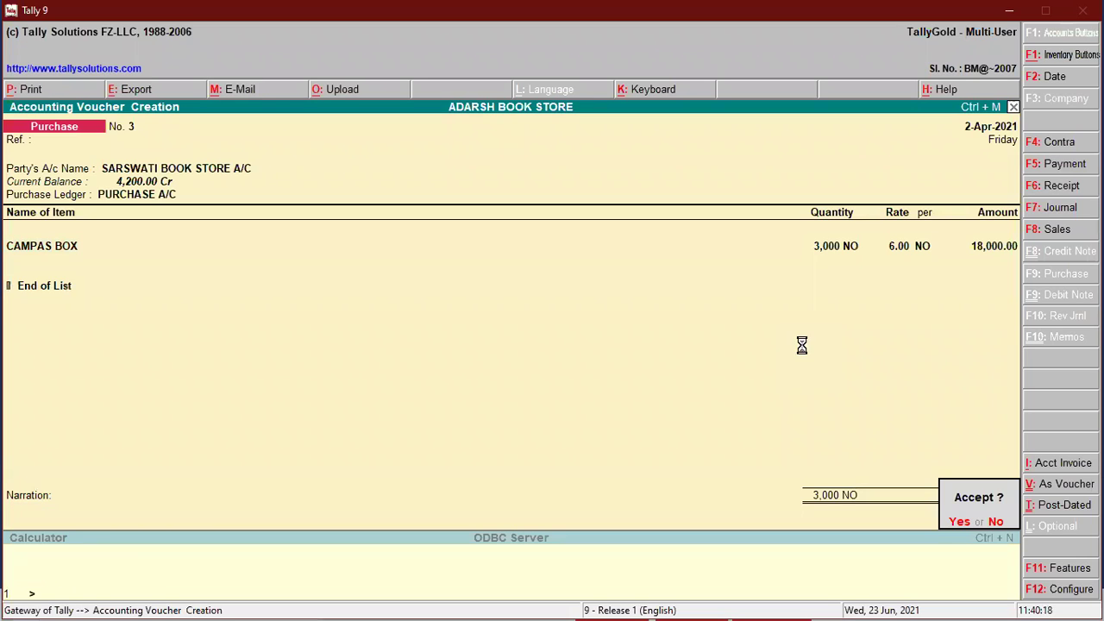
key(Return)
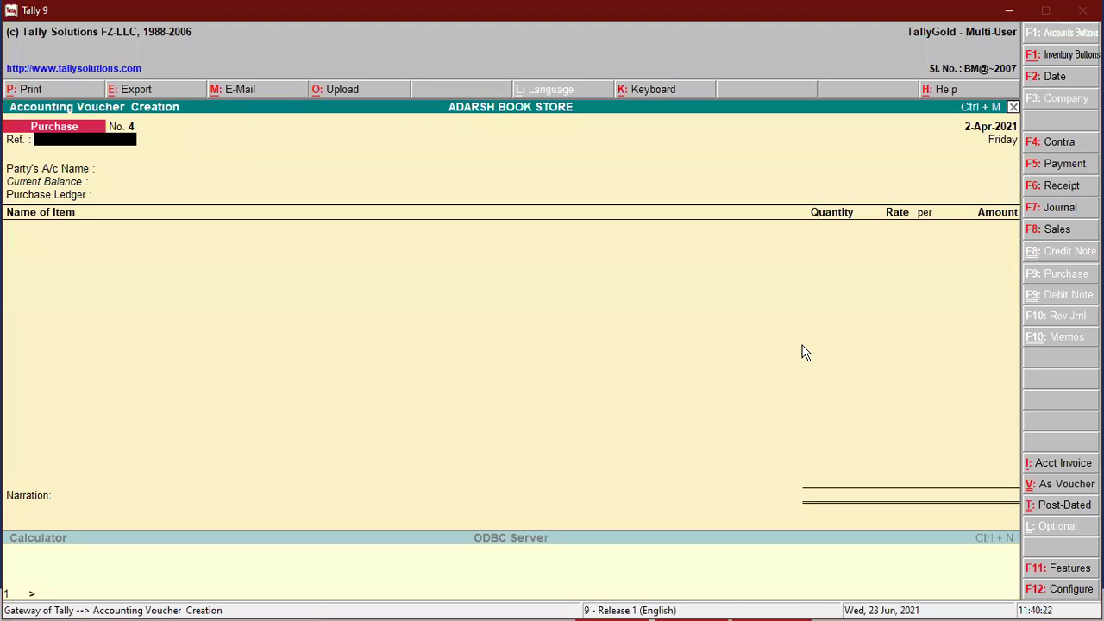
Choose SARSWATI BOOK STORE A/C, PURCHASE A/C and the item DRAWING SHEET
key(Return)
text(S)
key(Return)
key(Return)
key(Return)
key(Return)
key(Return)
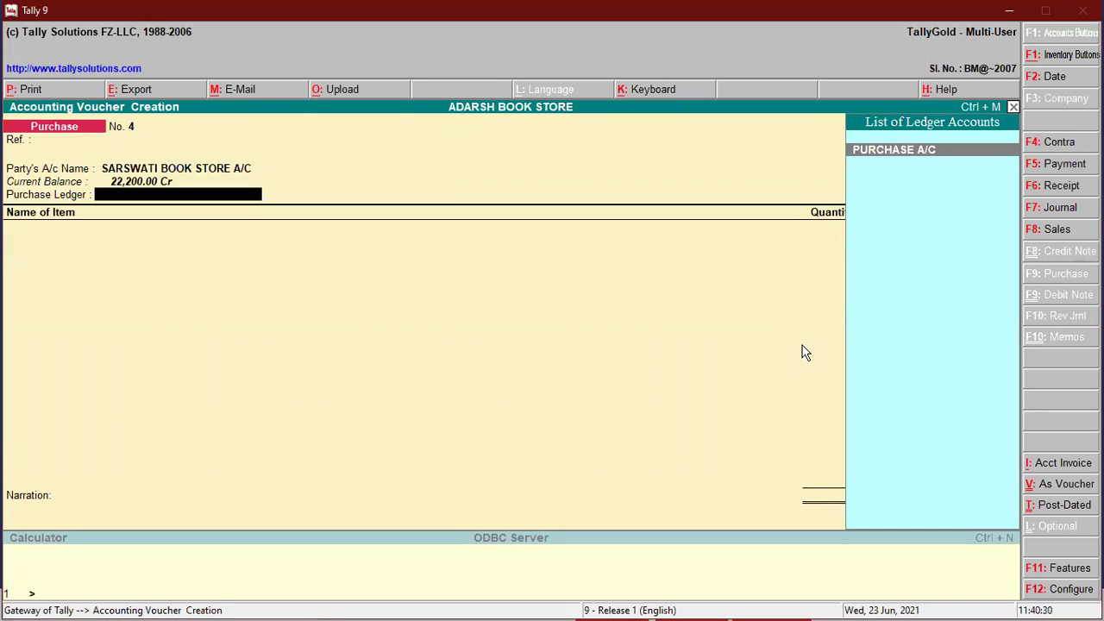
key(Return)
text(D)
key(Return)
Enter quantity 500 at rate 8.00 for 4,000.00 and move to the narration
key(Return)
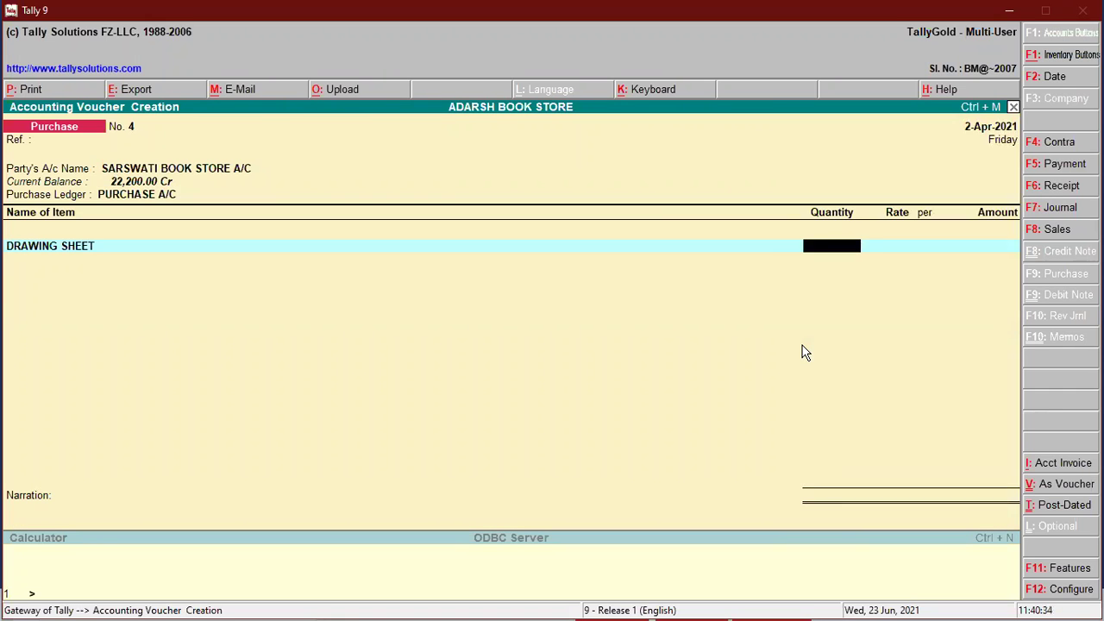
text(500)
key(Return)
text(8)
key(Return)
key(Return)
key(Return)
key(Return)
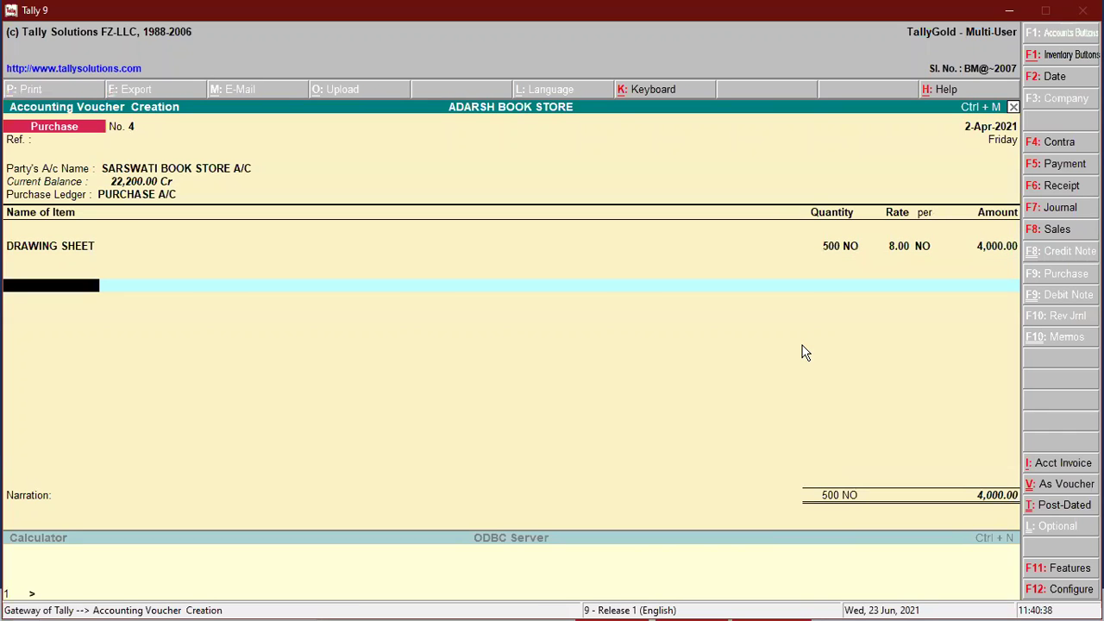
key(Return)
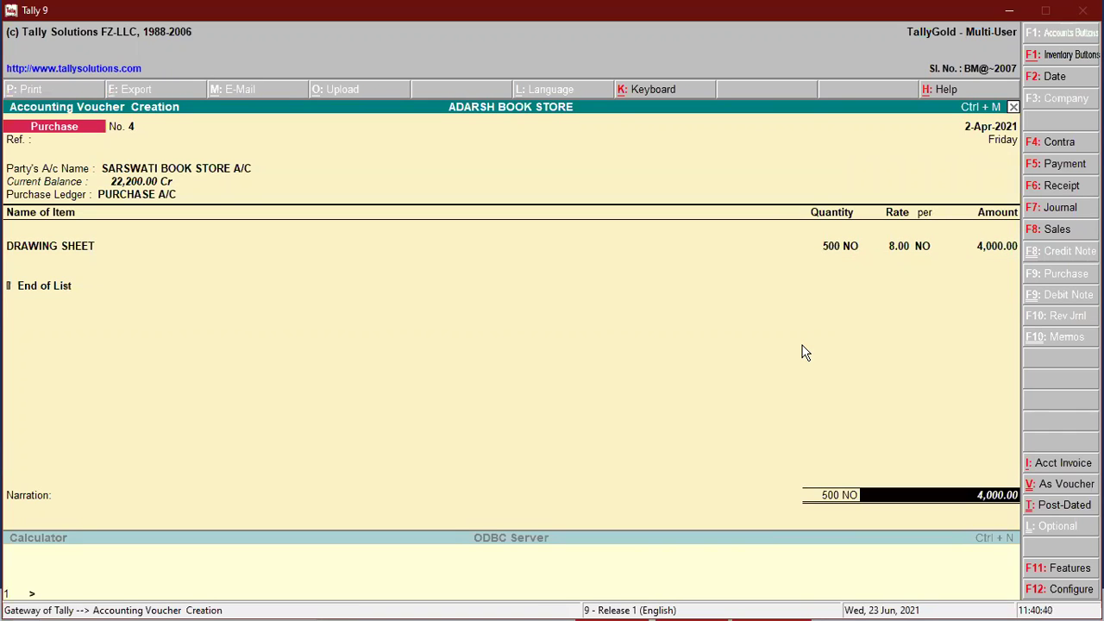
key(Return)
key(Return)
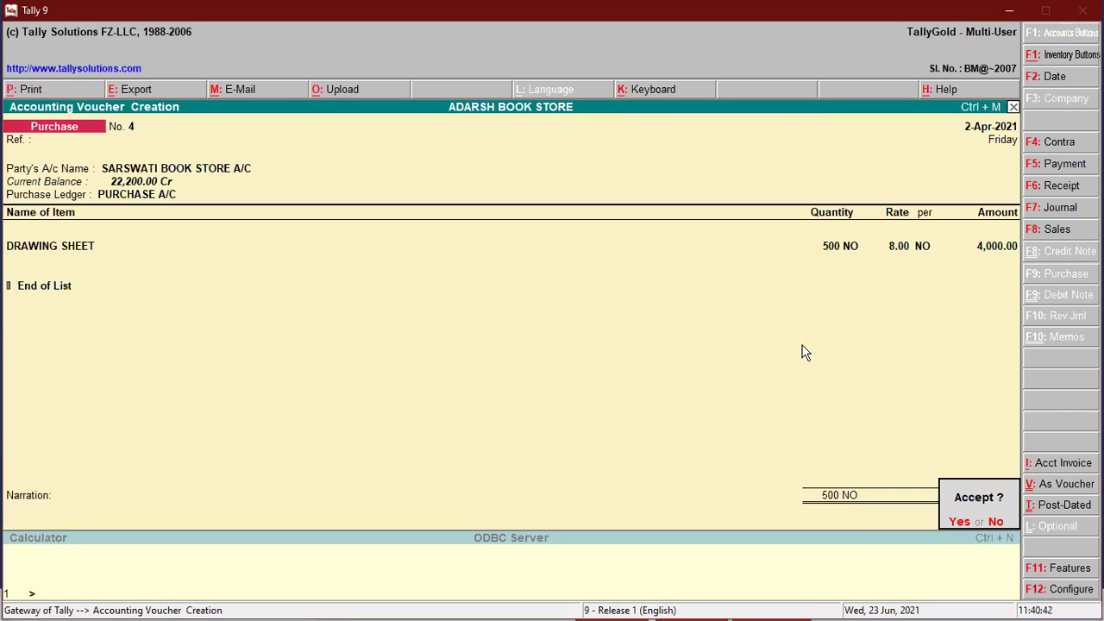
key(Return)
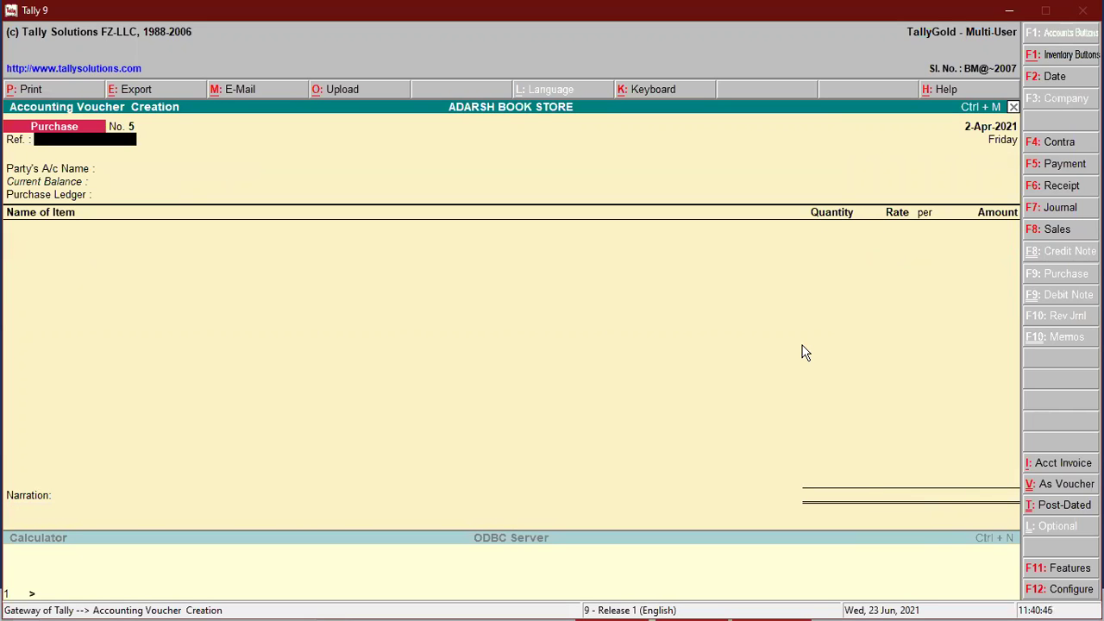
Choose SARSWATI BOOK STORE A/C as supplier and PENCIL as the item
key(Return)
text(S)
key(Return)
key(Return)
key(Return)
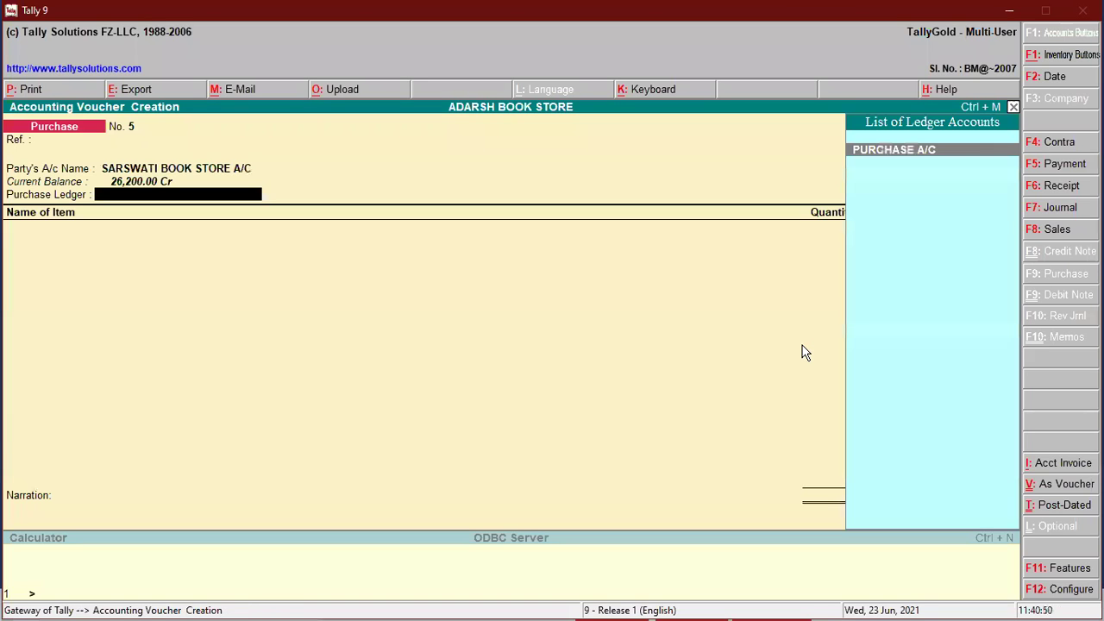
key(Return)
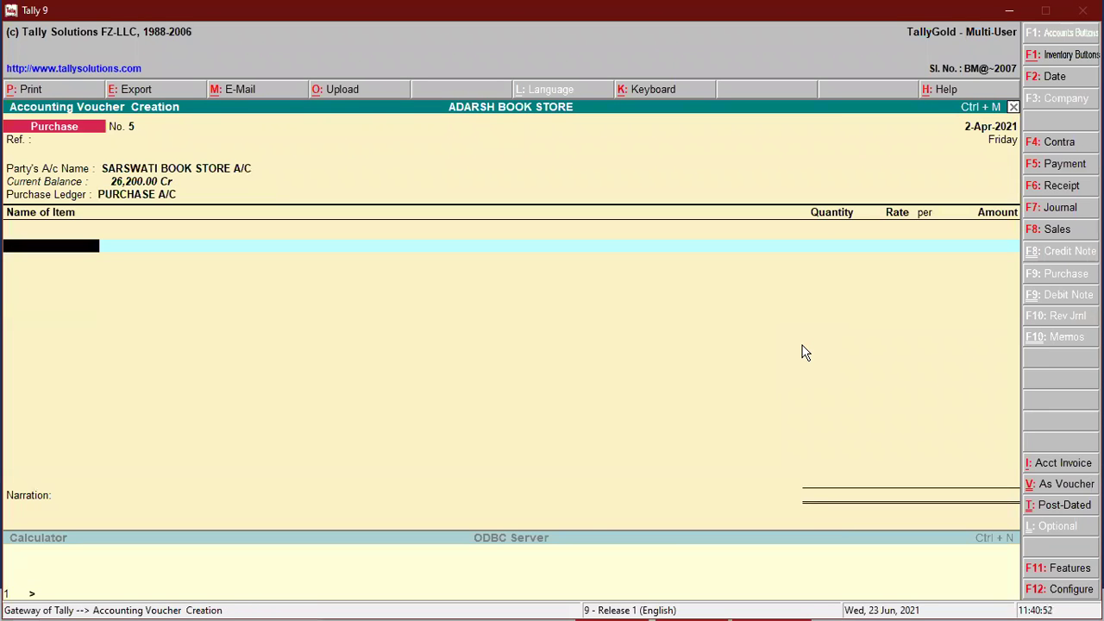
text(P)
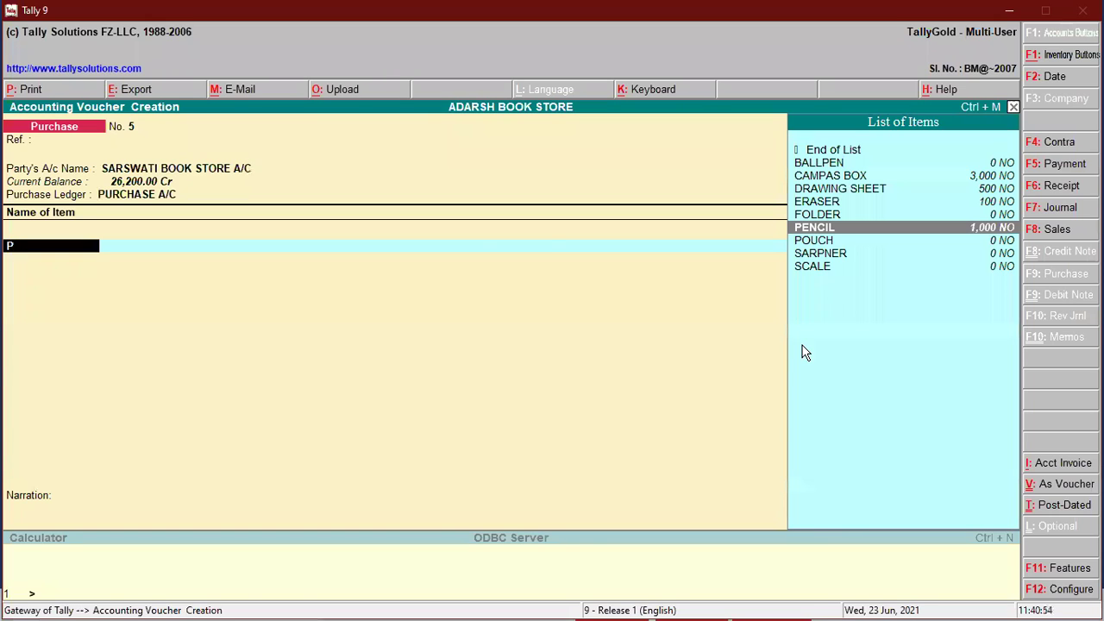
key(Return)
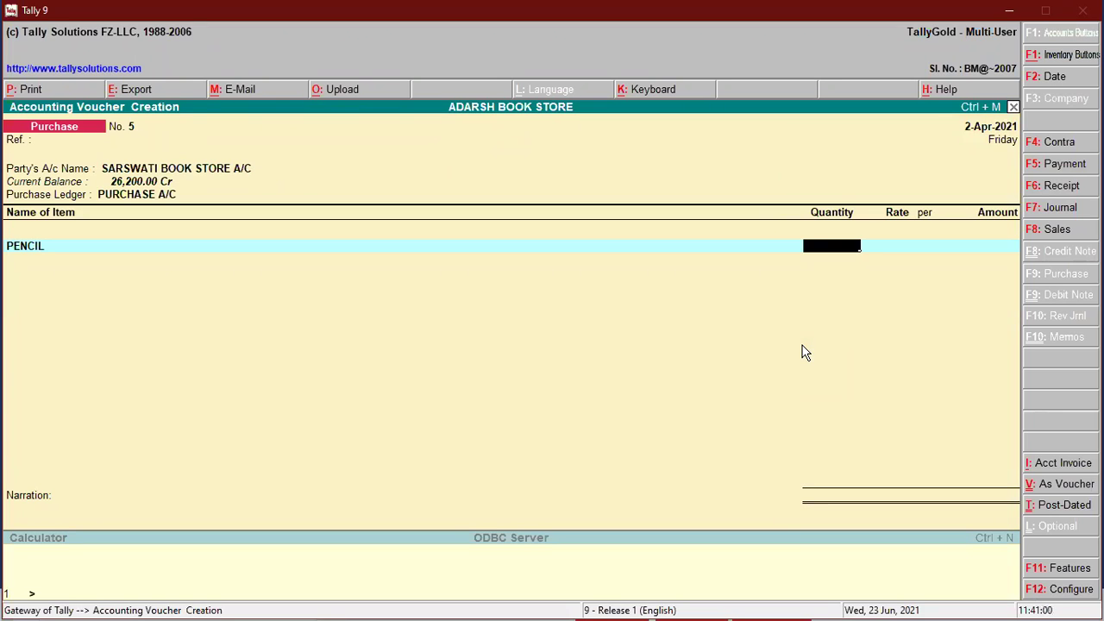
Enter quantity 250 at rate 5.00 and accept the 1,250.00 voucher
text(250)
key(Return)
text(5)
key(Return)
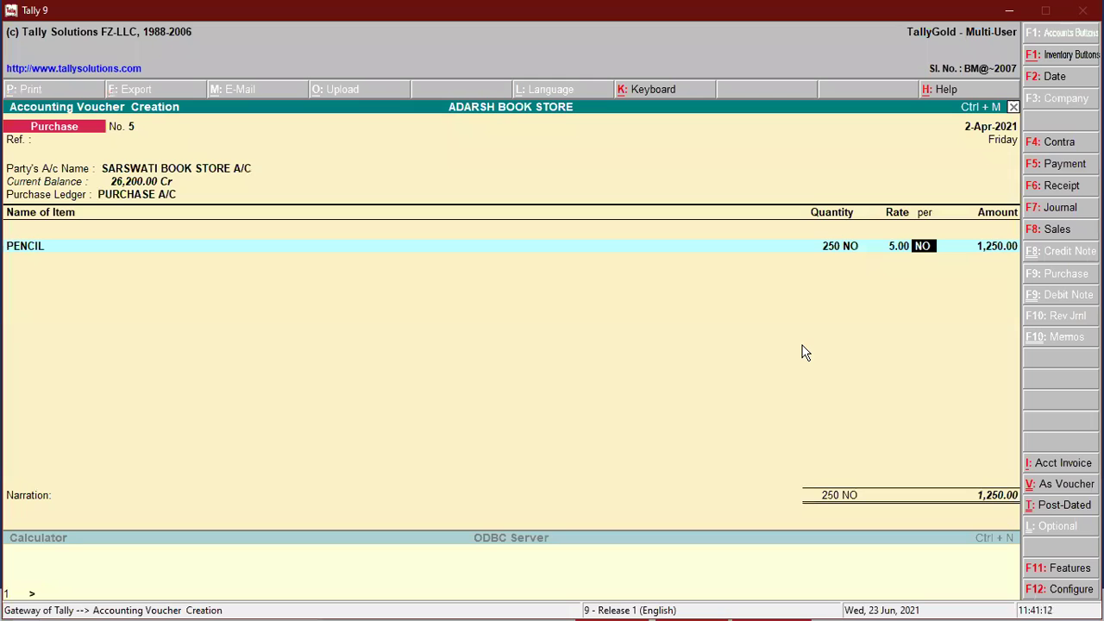
key(Return)
key(Return)
key(Return)
key(Return)
key(Return)
key(Return)
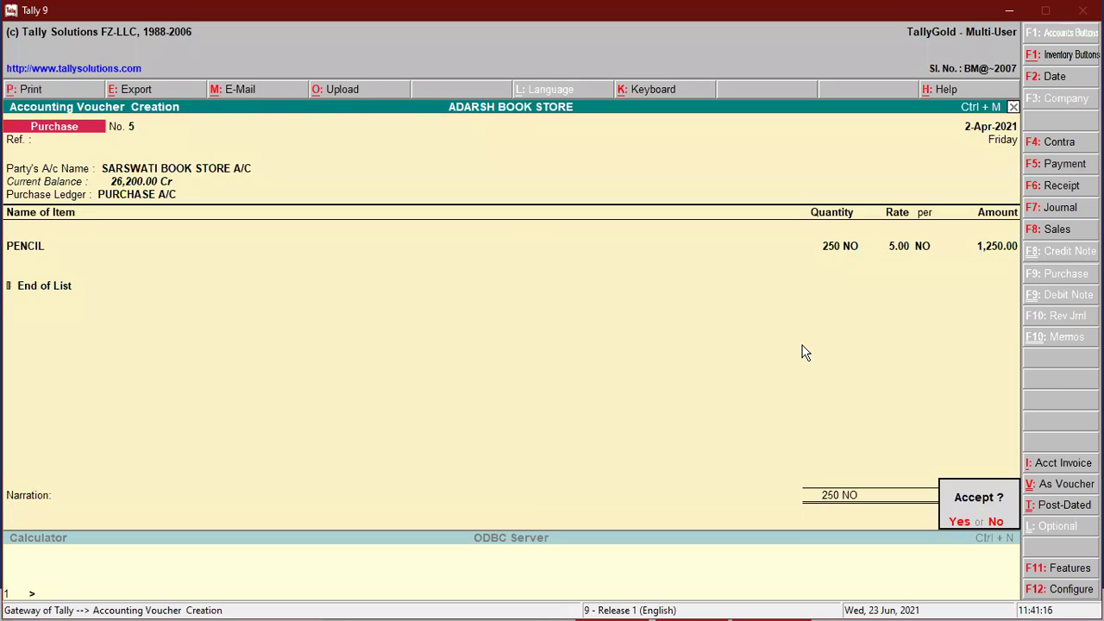
key(Return)
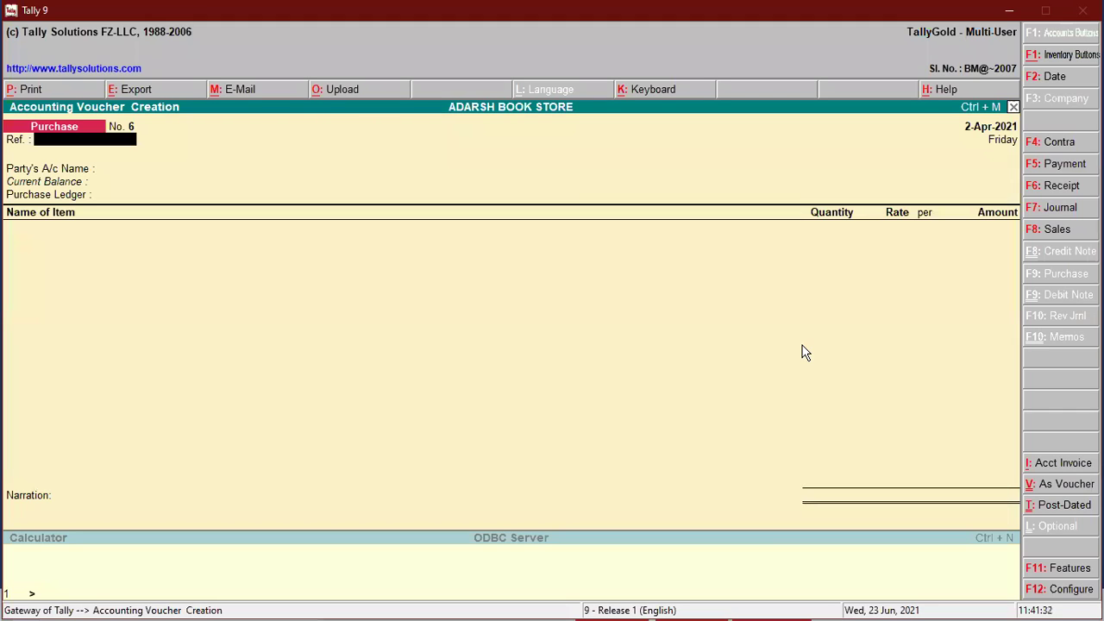
Quit voucher entry and open the Payables outstanding report showing 27,450.00 Cr
key(Escape)
key(Return)
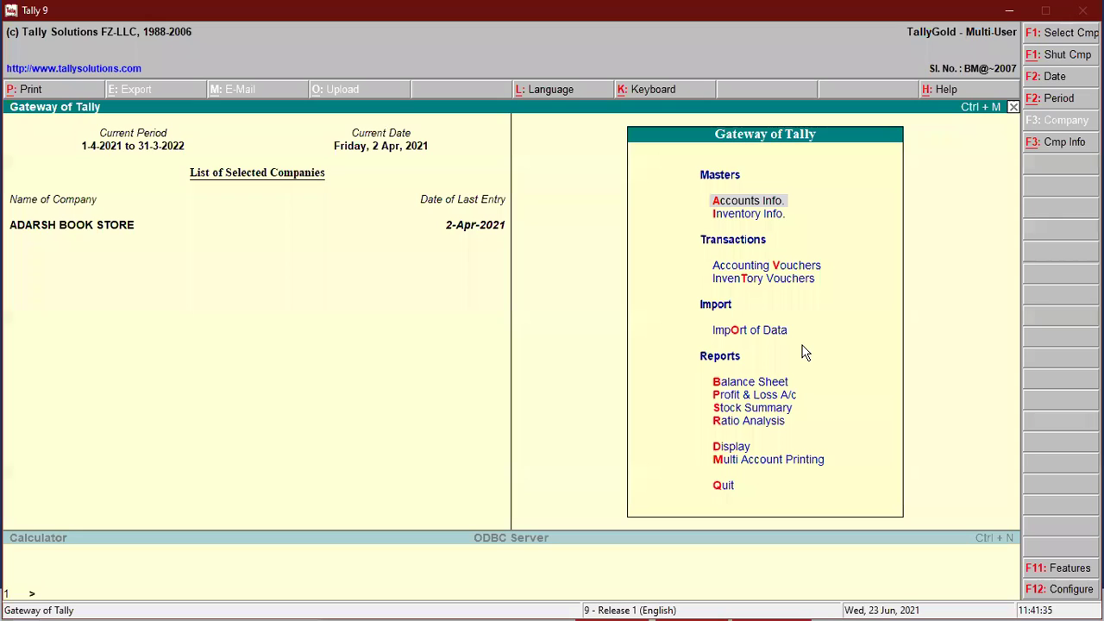
click(721, 450)
click(720, 451)
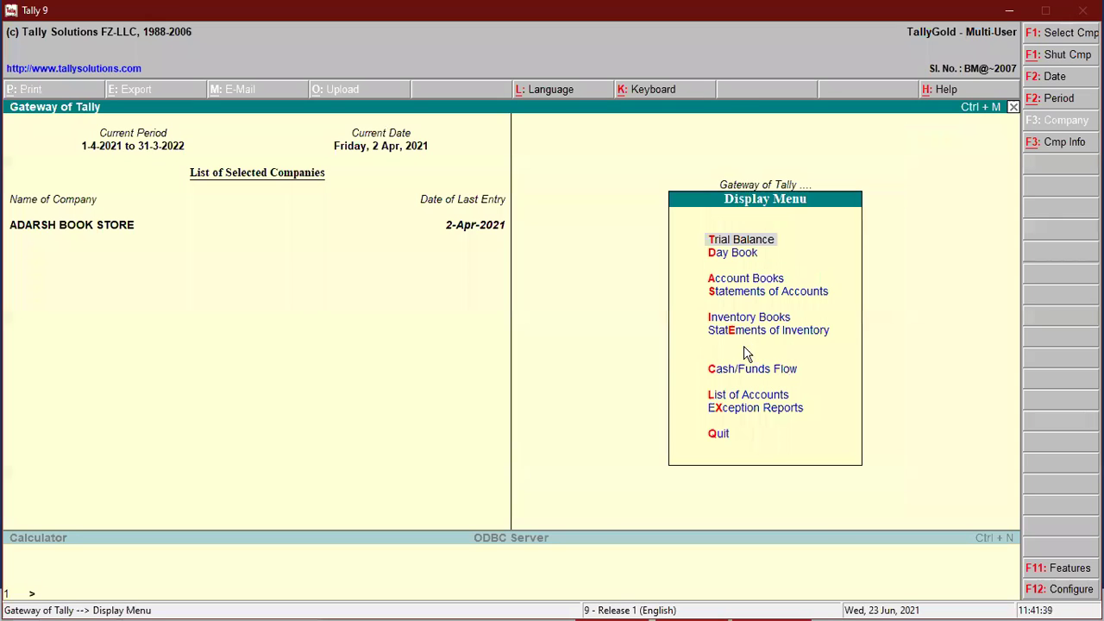
click(727, 297)
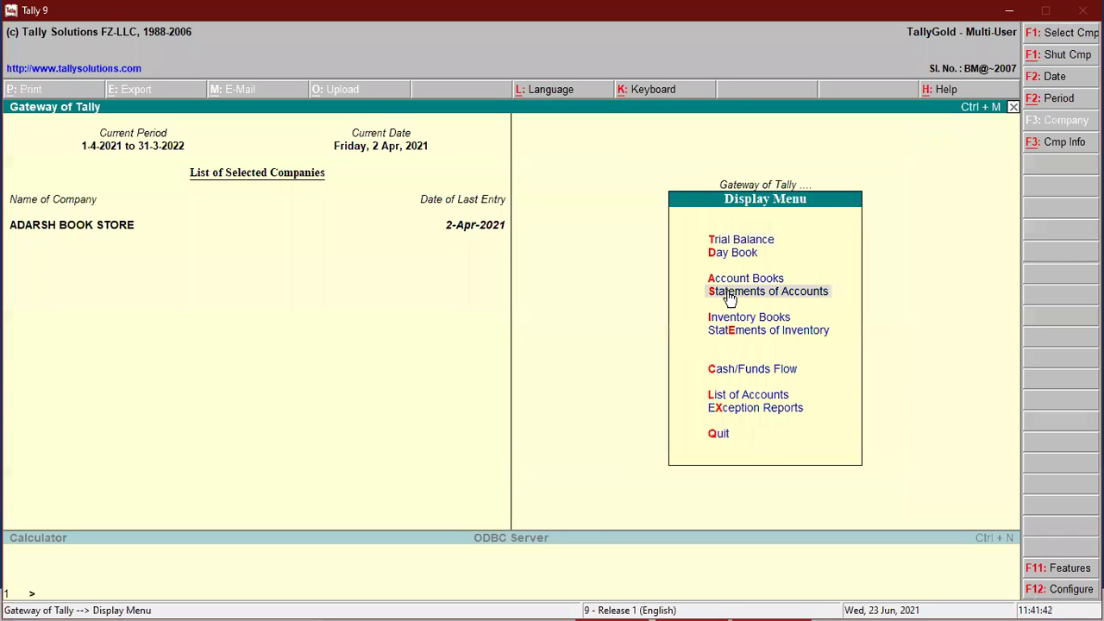
click(728, 296)
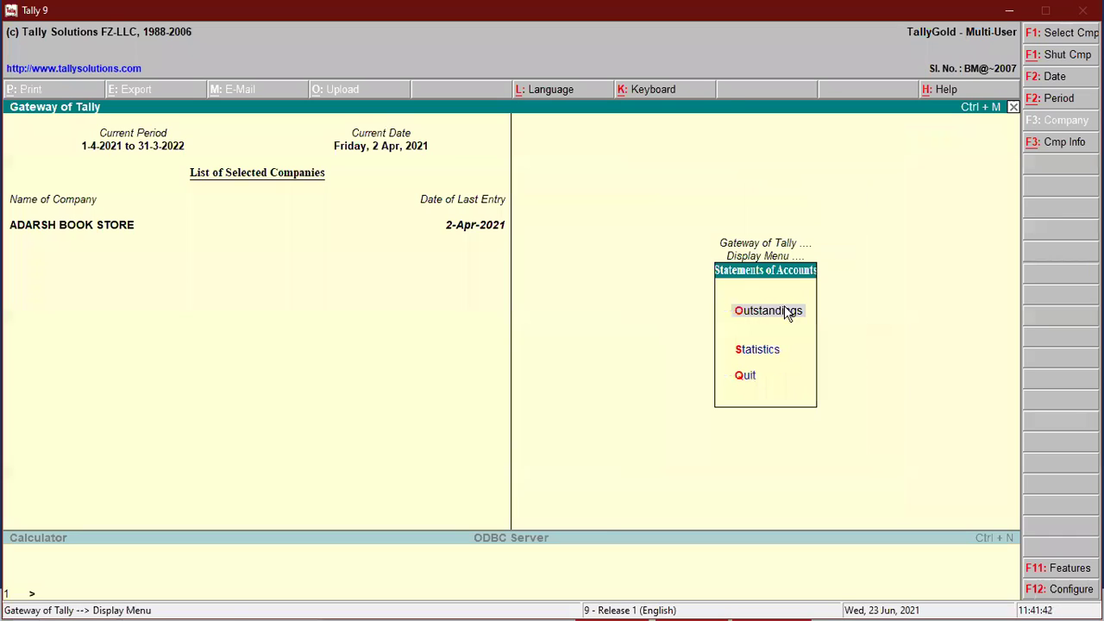
click(742, 315)
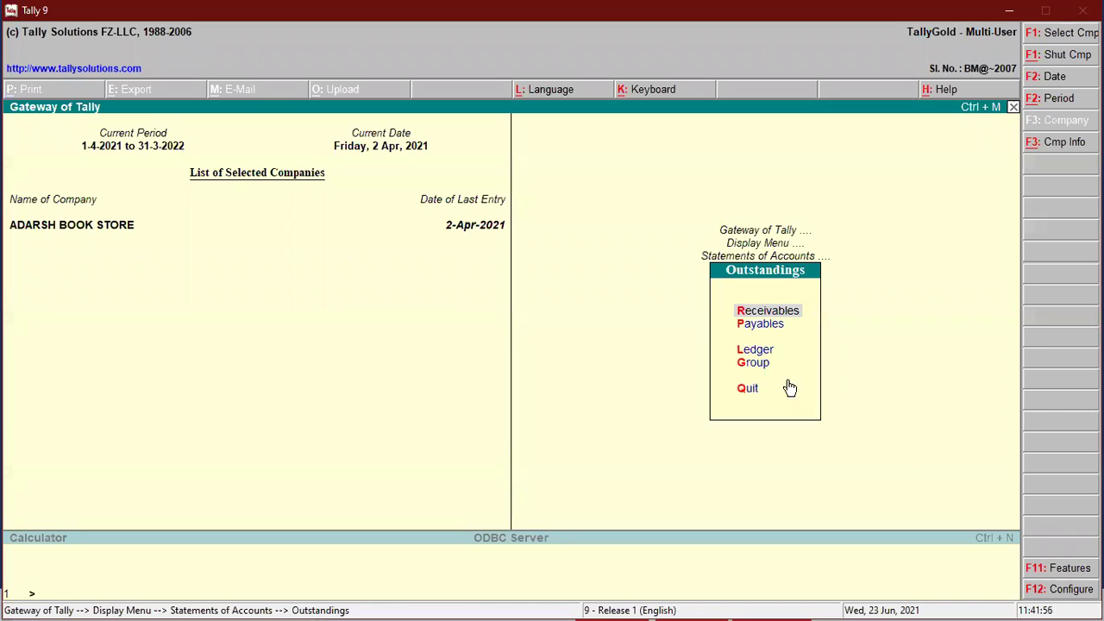
click(757, 326)
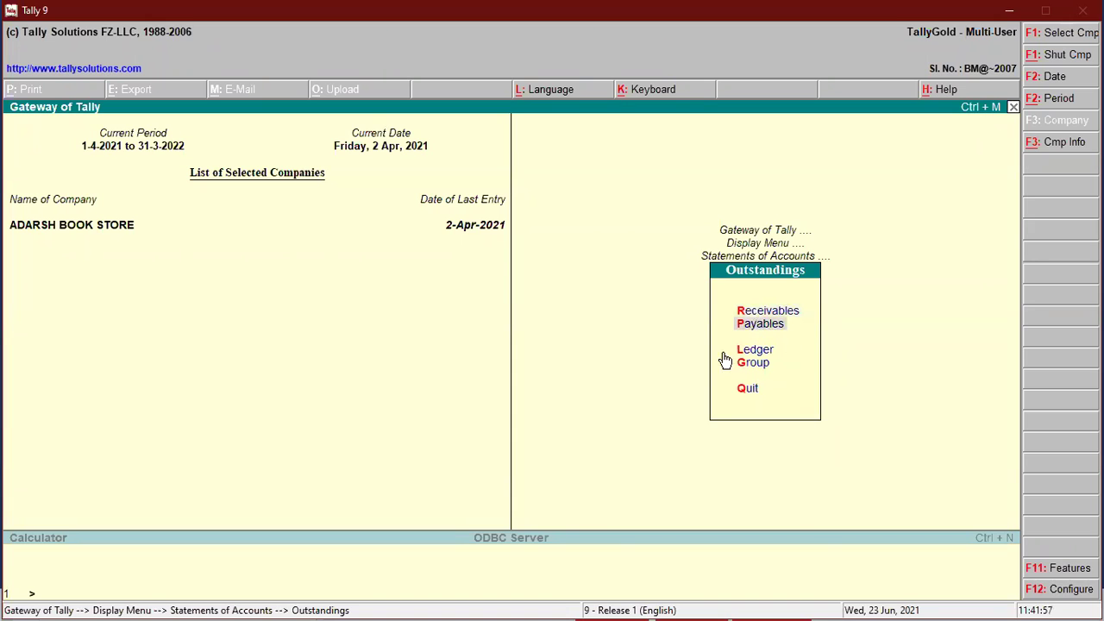
key(Return)
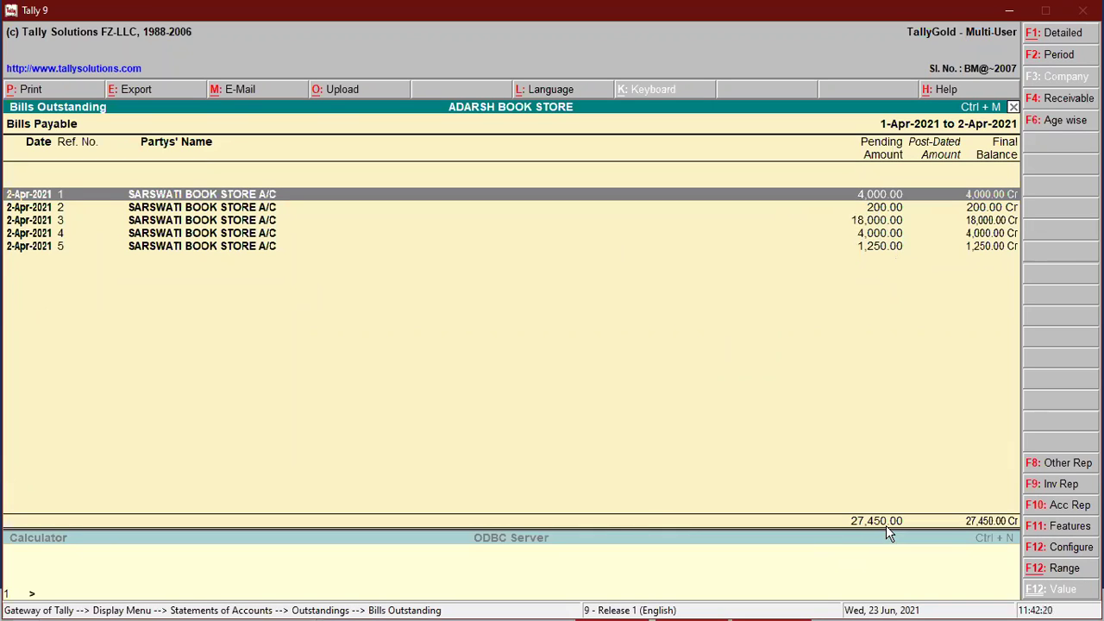
Leave Bills Payable and open the Inventory Books stock item chooser
key(Escape)
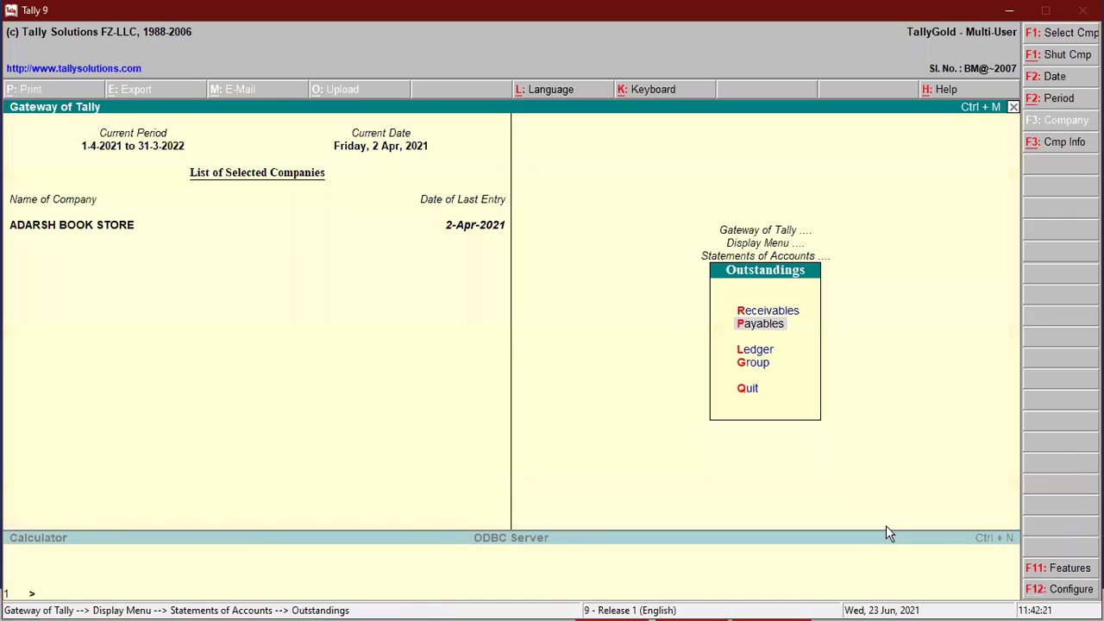
key(Escape)
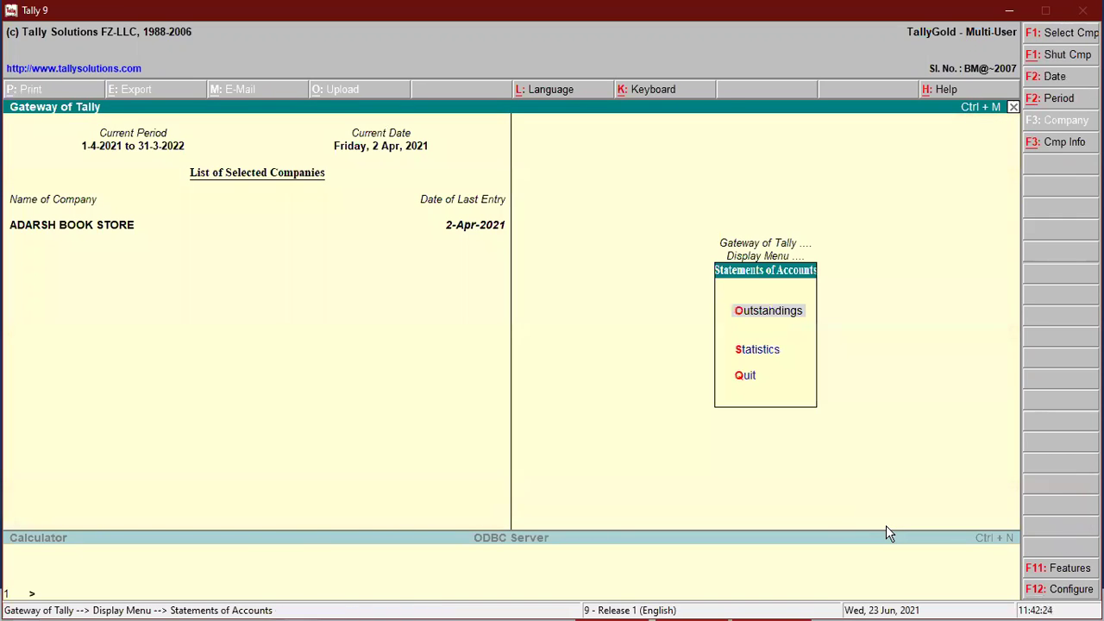
key(Escape)
key(Escape)
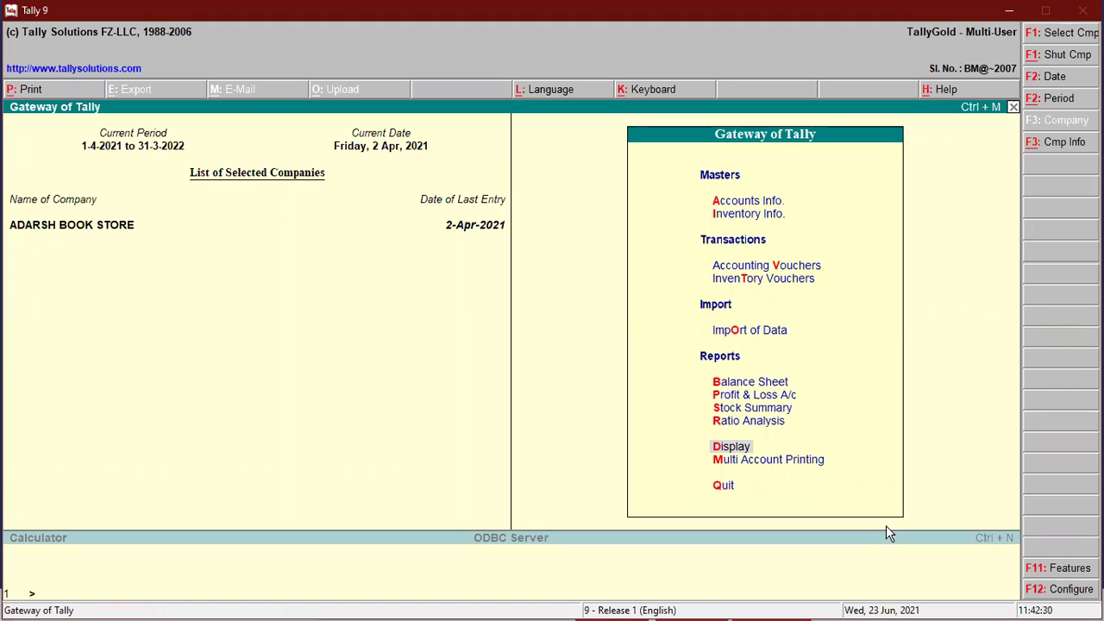
click(714, 448)
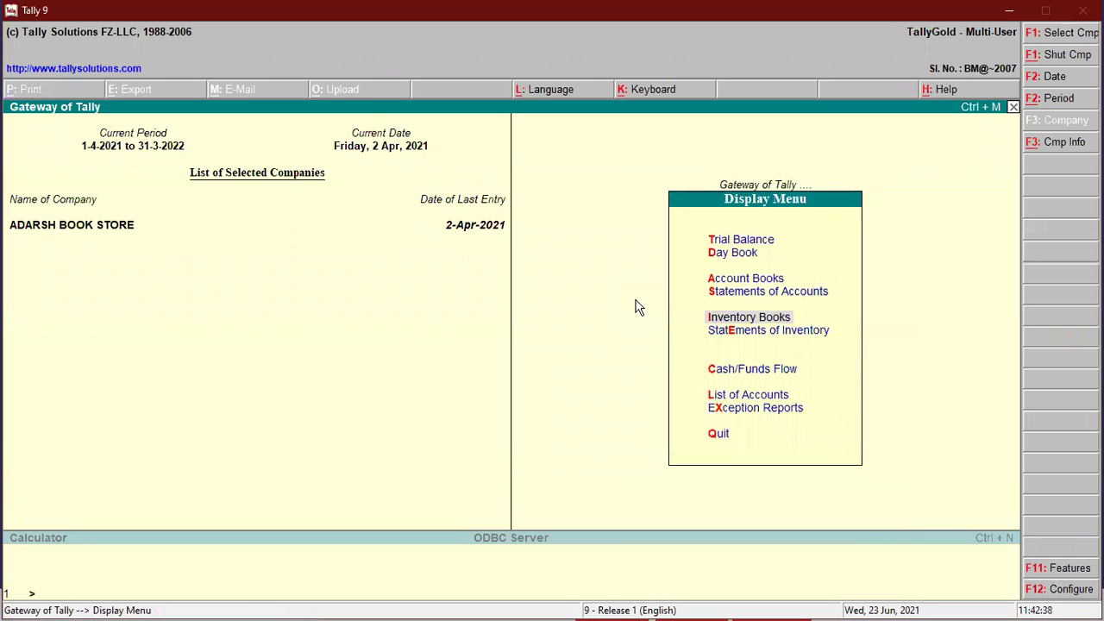
key(Return)
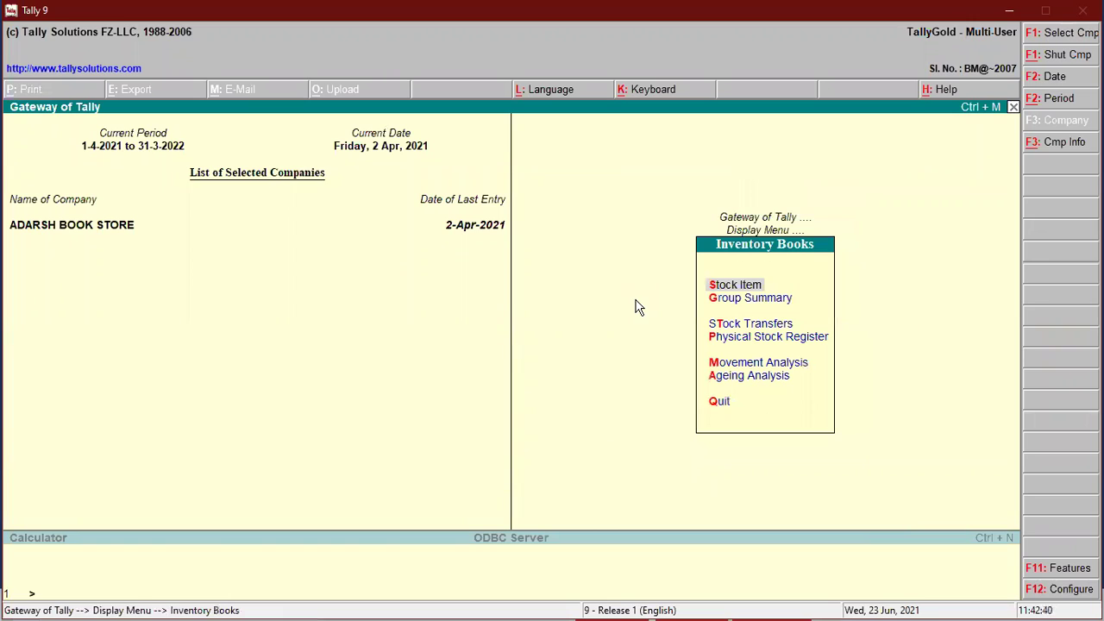
click(730, 302)
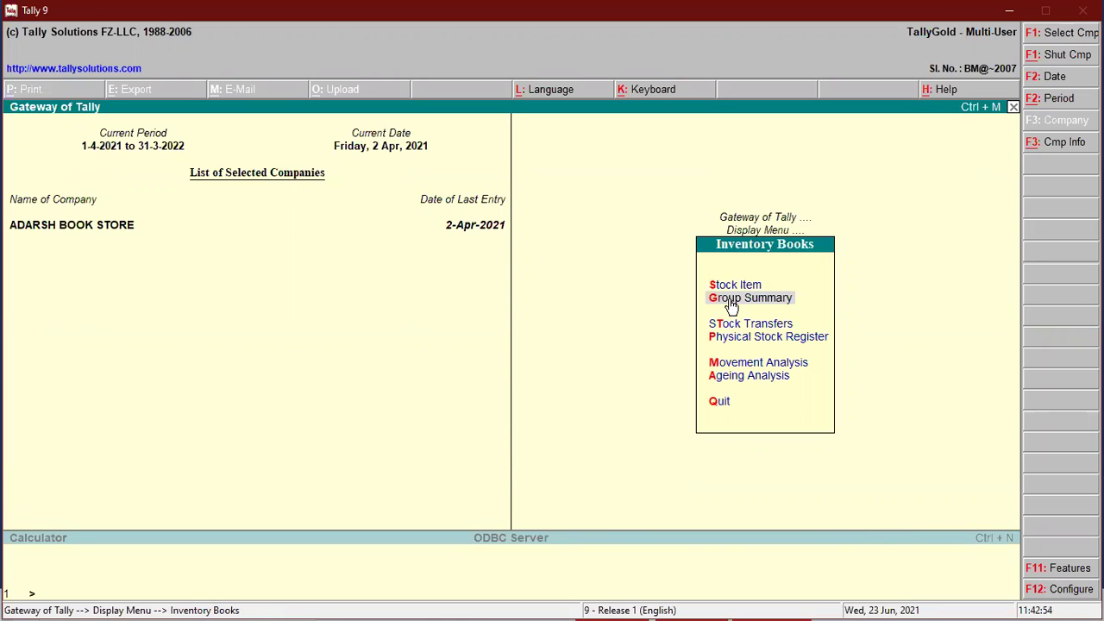
key(Up)
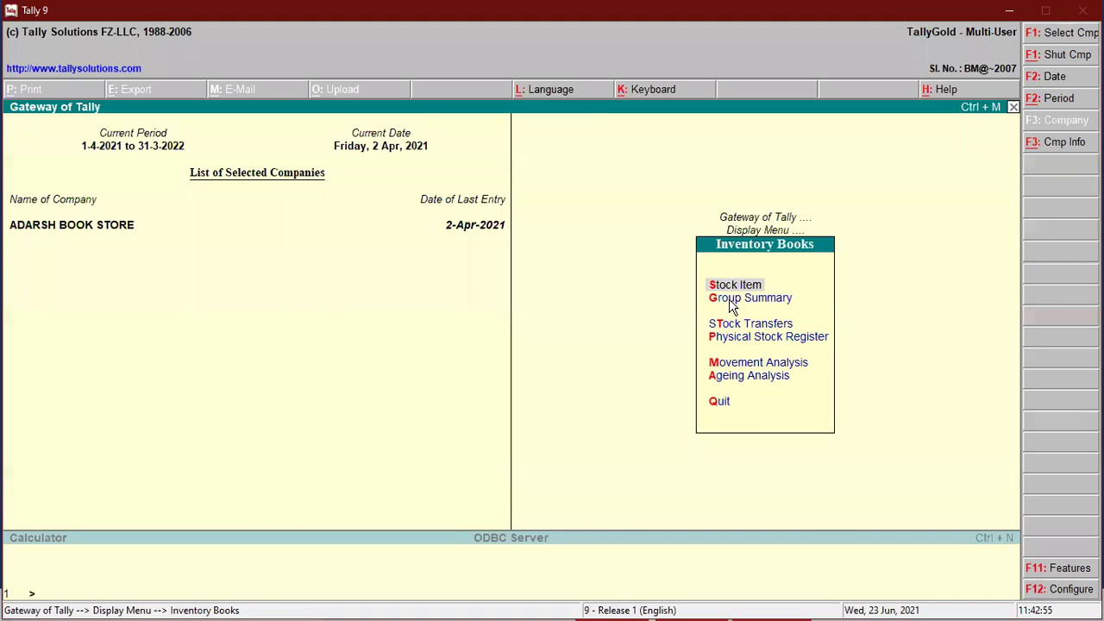
key(Return)
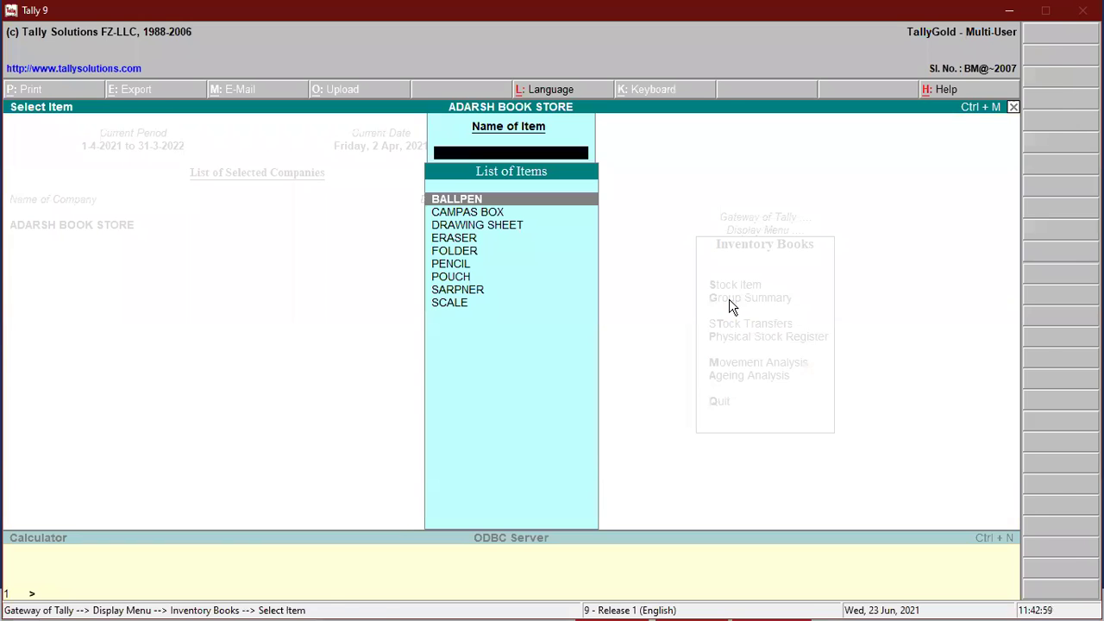
View the BALLPEN and CAMPAS BOX monthly summaries, then return to Inventory Books
key(Return)
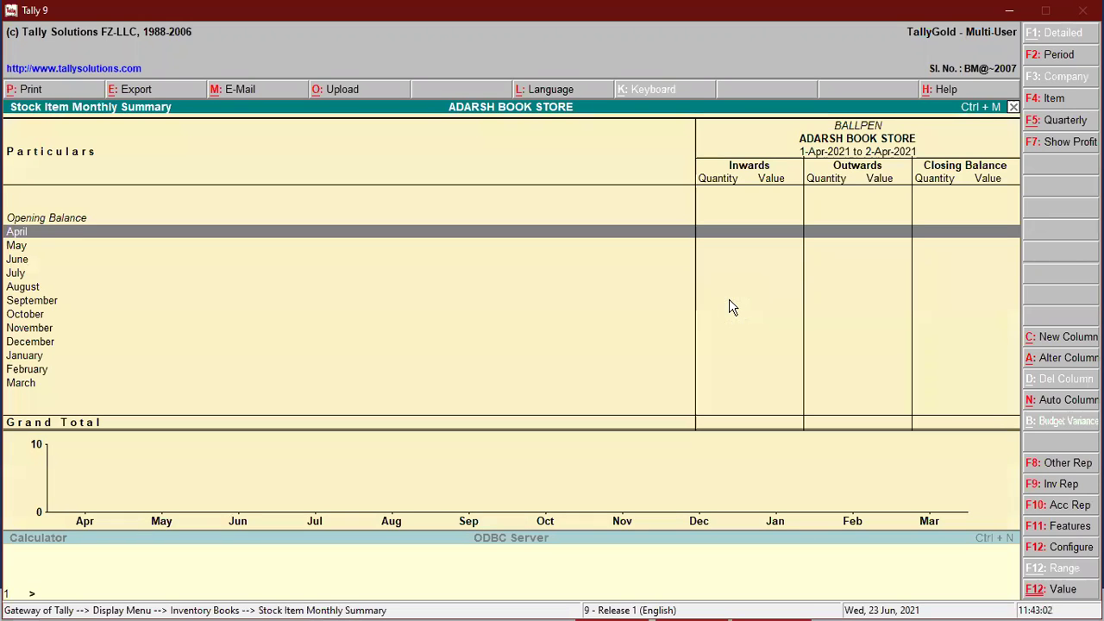
key(Escape)
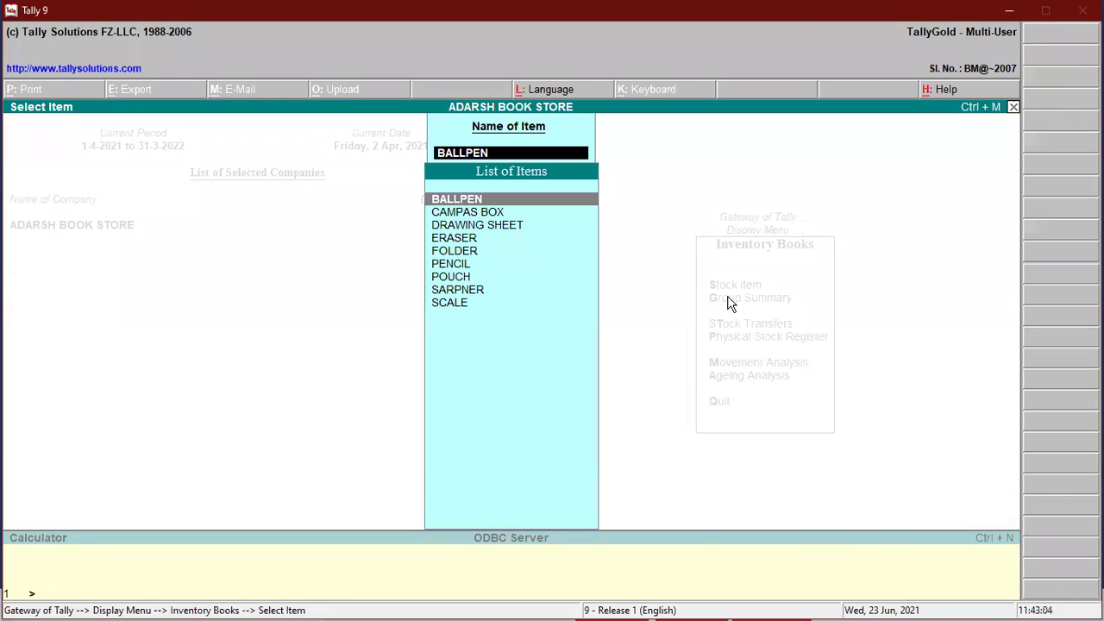
key(Down)
key(Return)
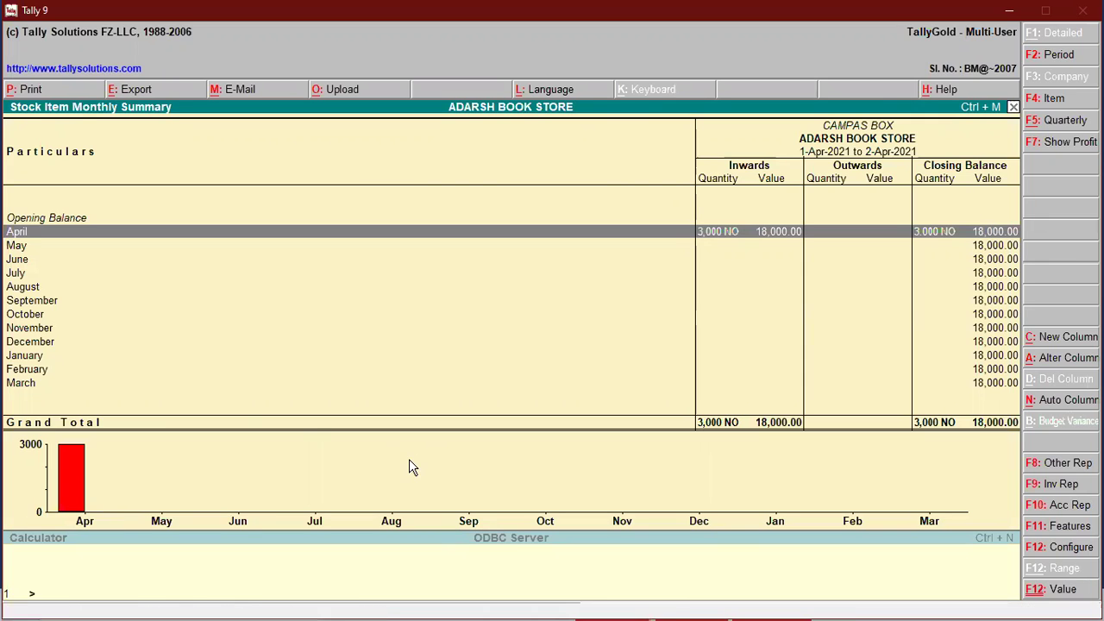
key(Escape)
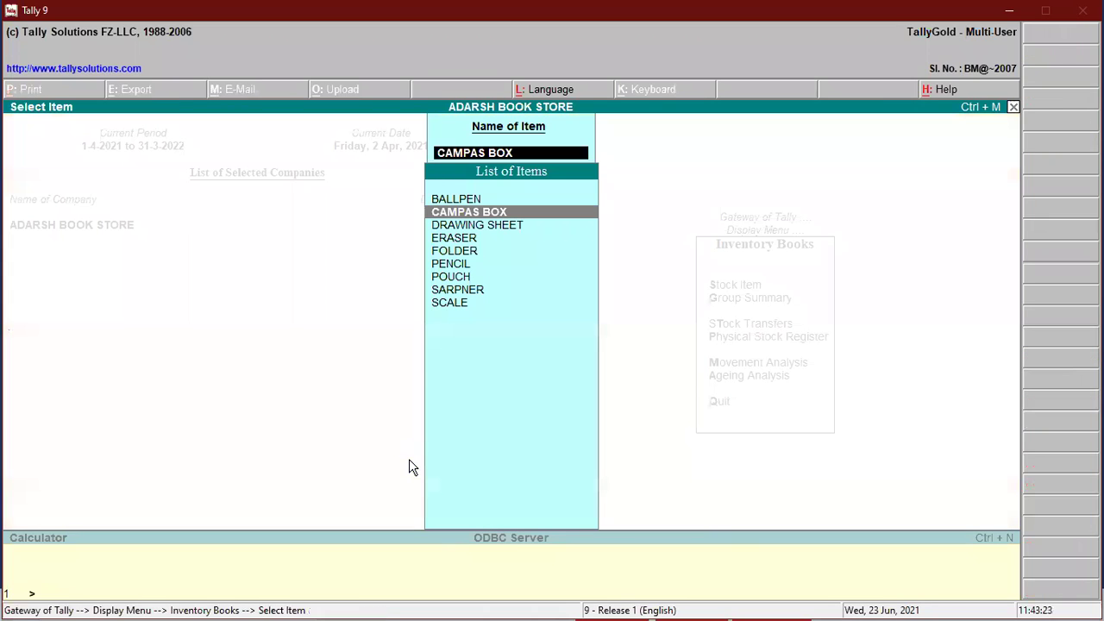
key(Escape)
key(Escape)
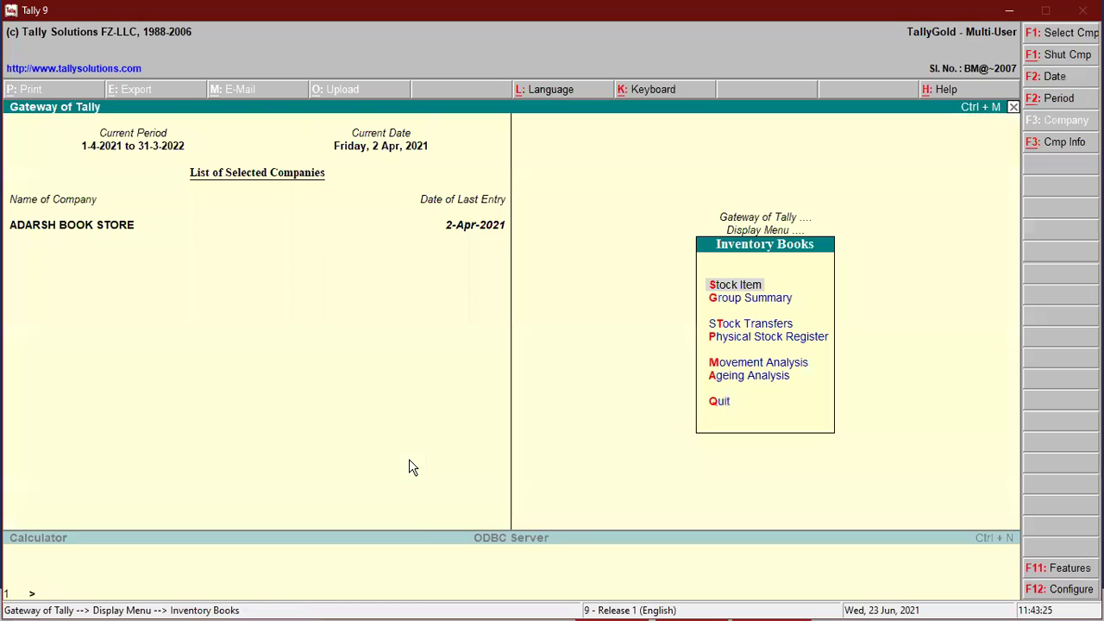
View the Primary Stock Summary (4,850 NO worth 27,450.00), then close it
key(g)
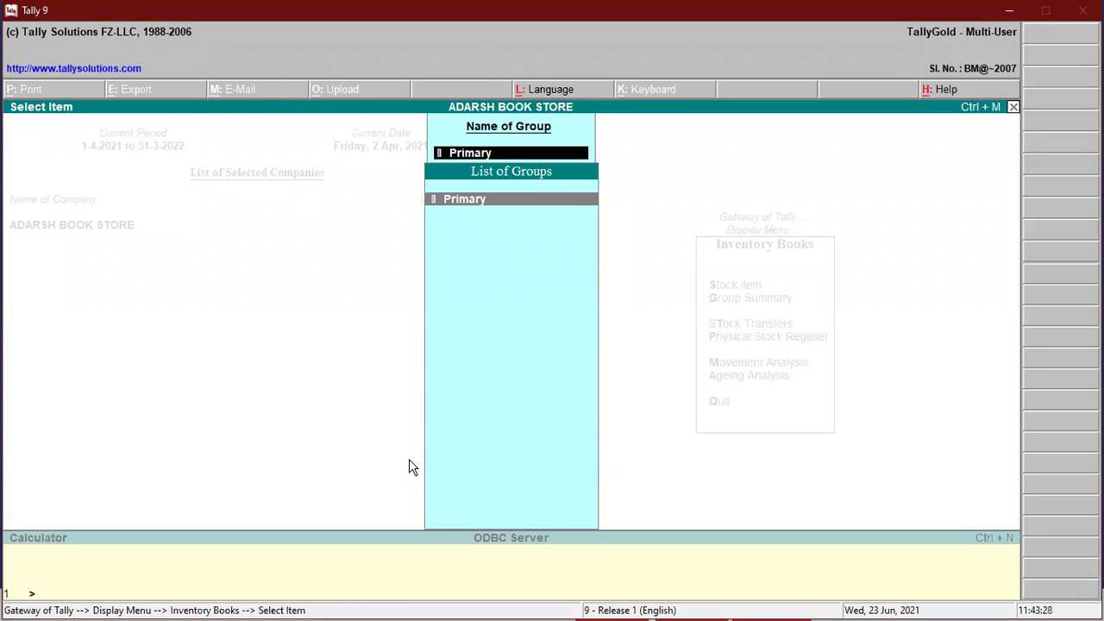
key(Return)
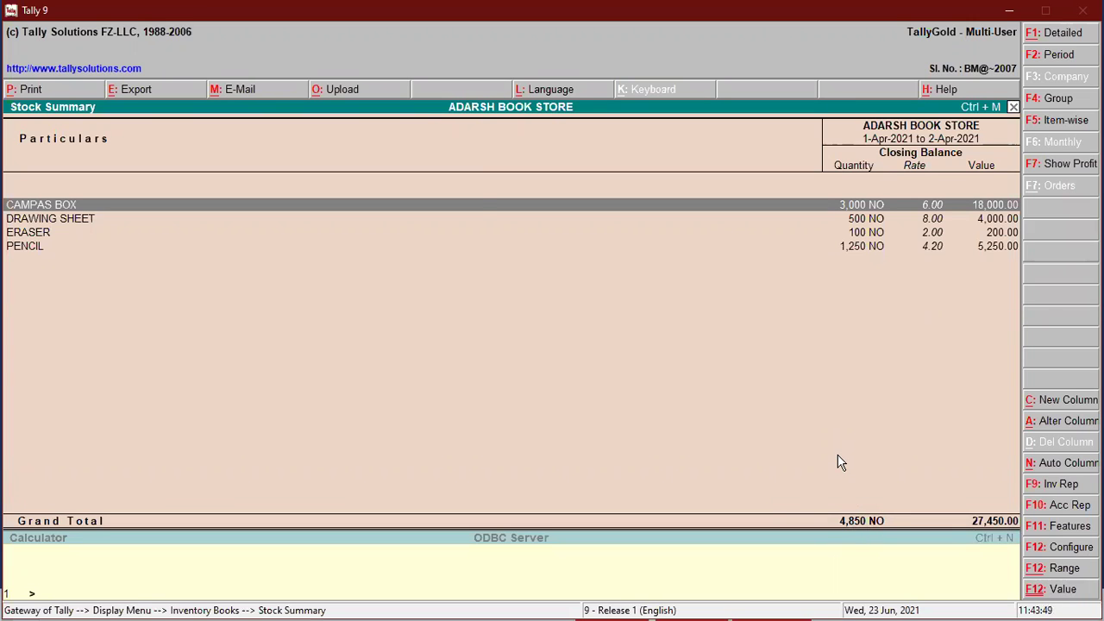
key(Escape)
key(Escape)
key(Escape)
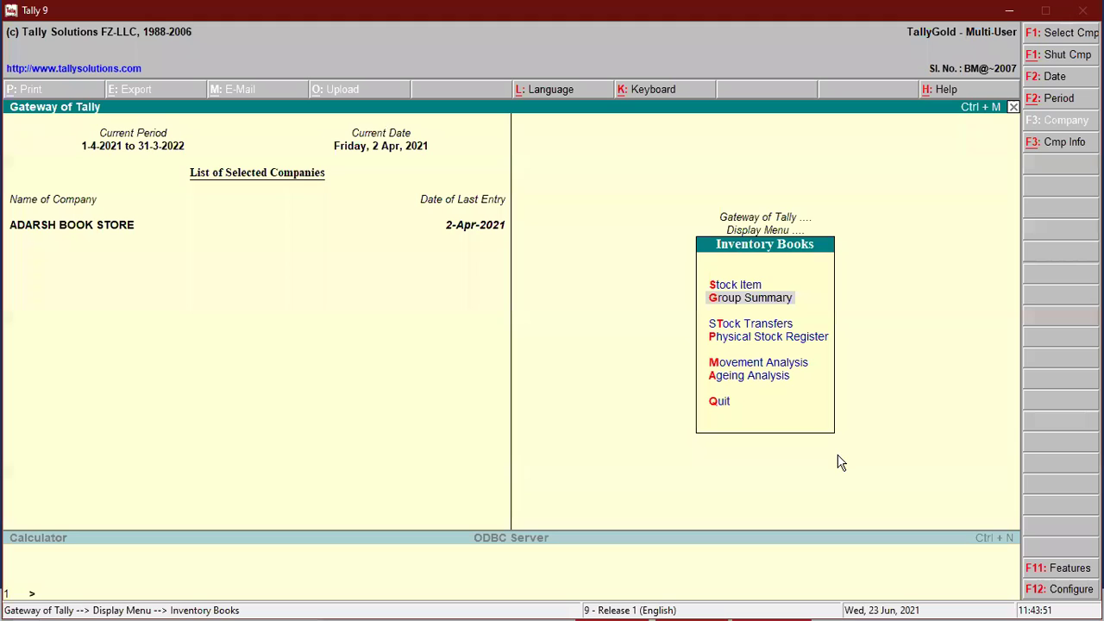
key(Escape)
key(Escape)
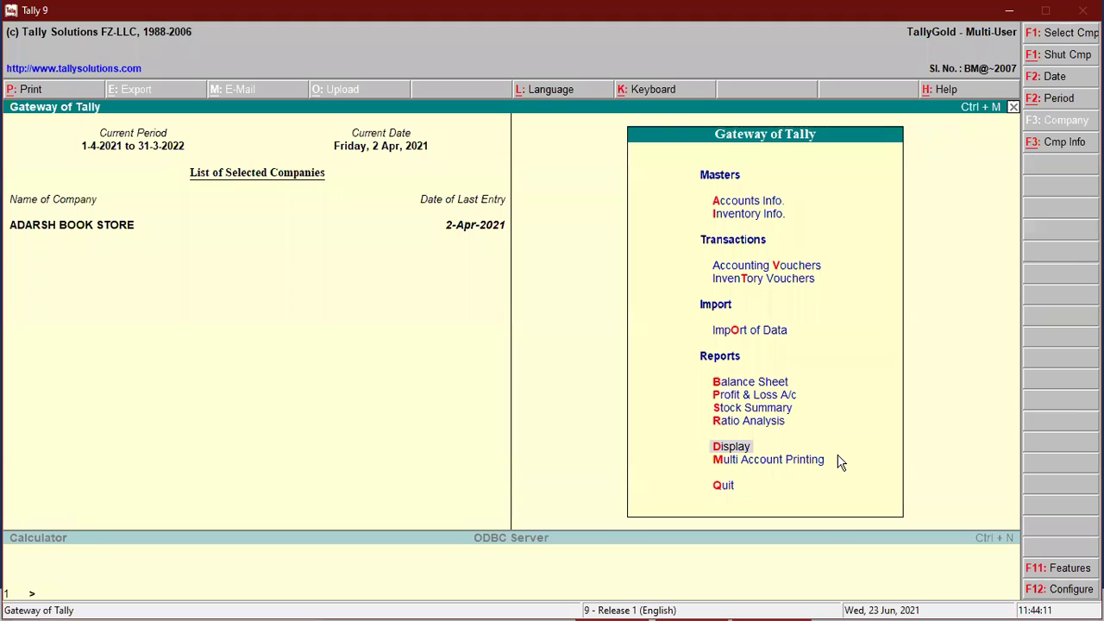
Start a purchase voucher dated 5-May-2021 with GAYATRI BOOK STORE as supplier
key(v)
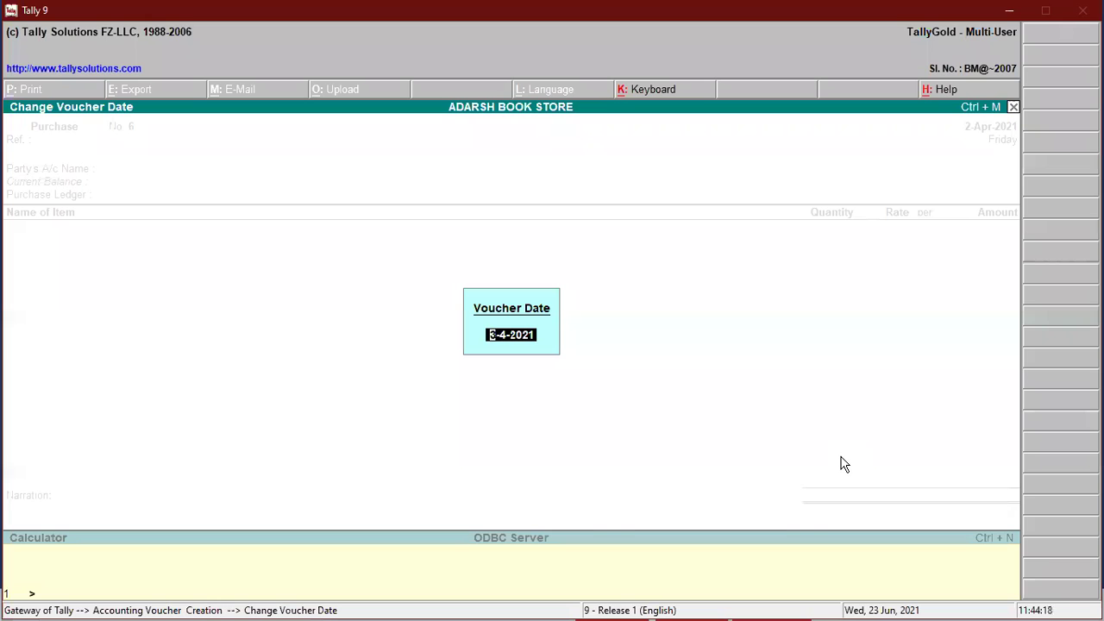
text(5-5-2021)
key(Return)
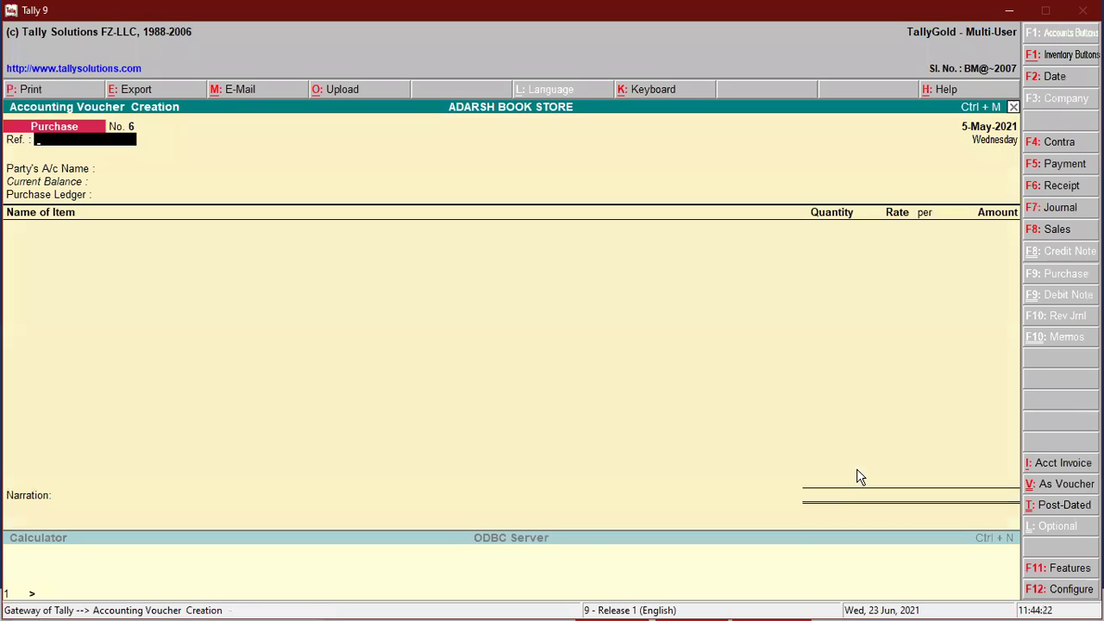
key(Return)
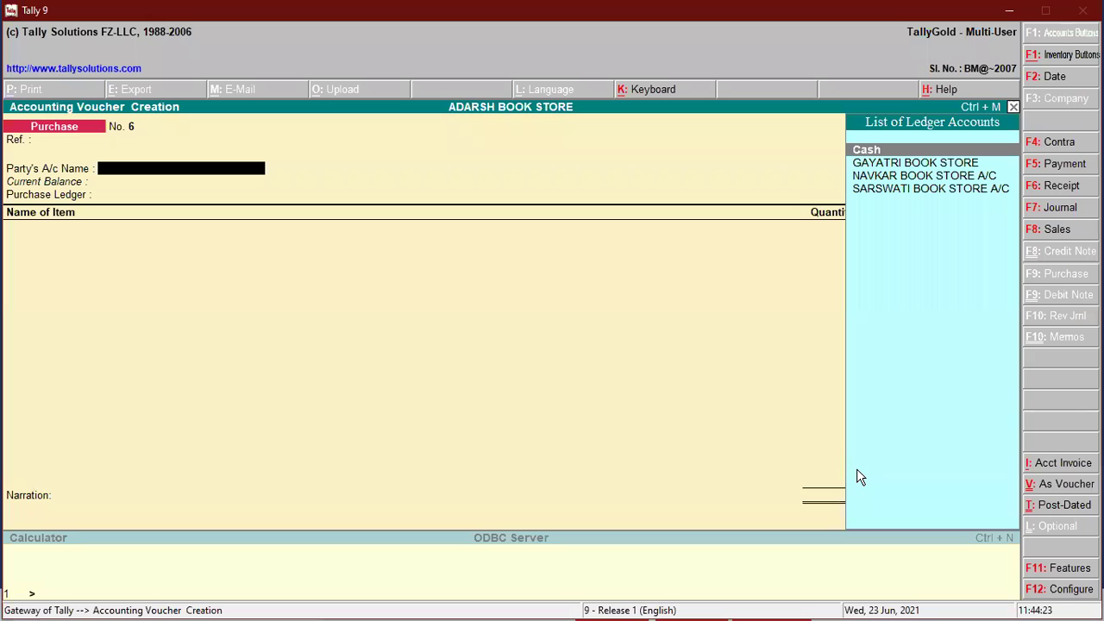
key(Down)
key(Return)
key(Return)
key(Return)
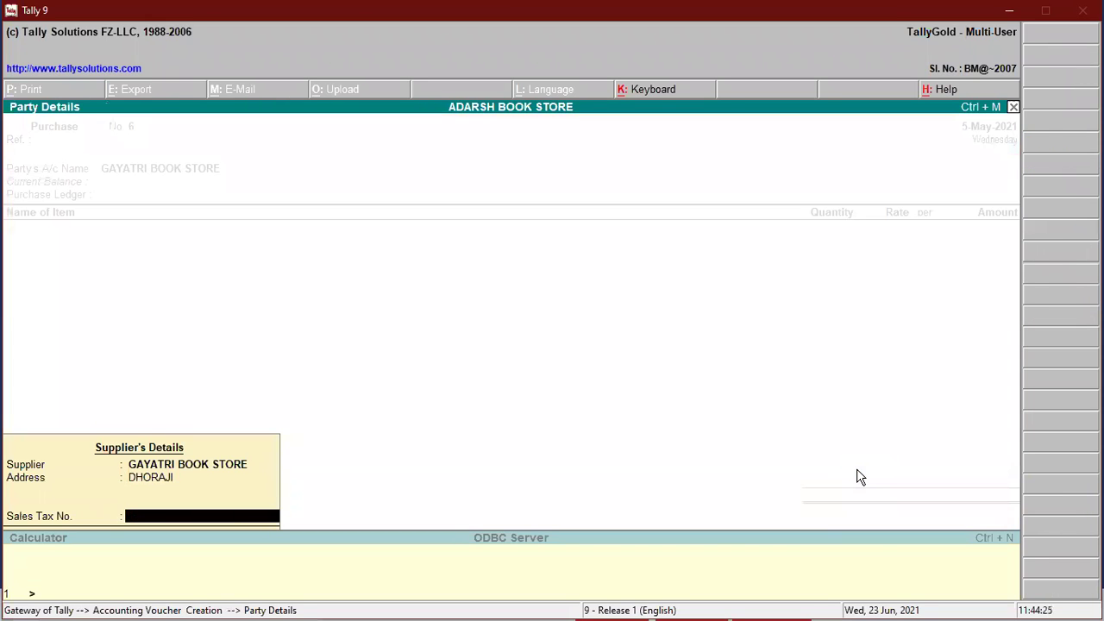
key(Return)
key(Return)
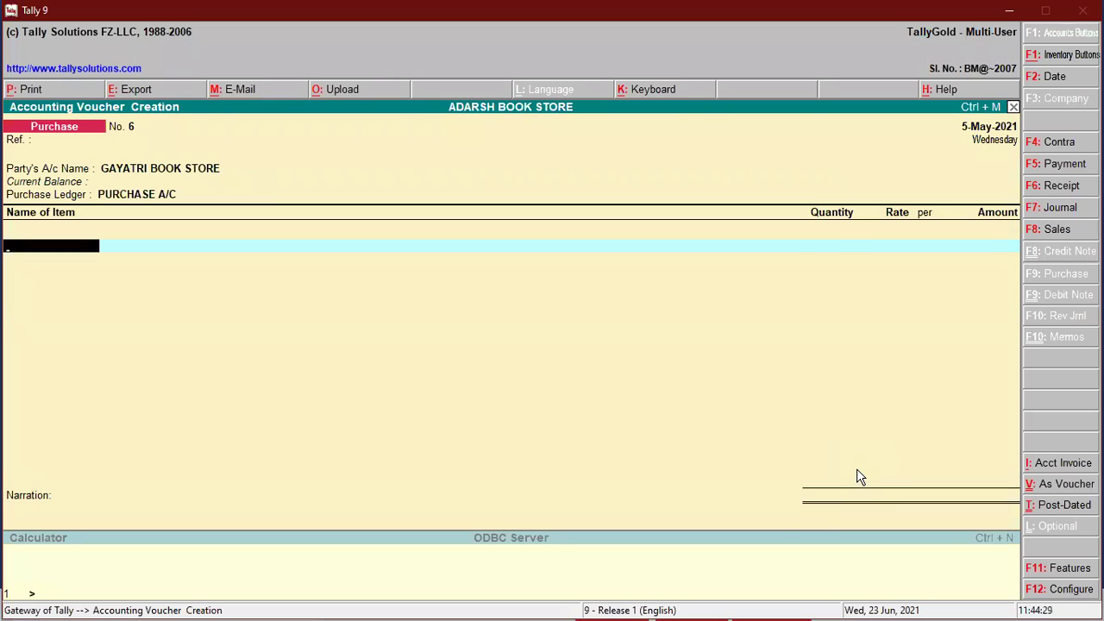
Add 1,000 PENCIL at rate 4 and save the voucher
text(P)
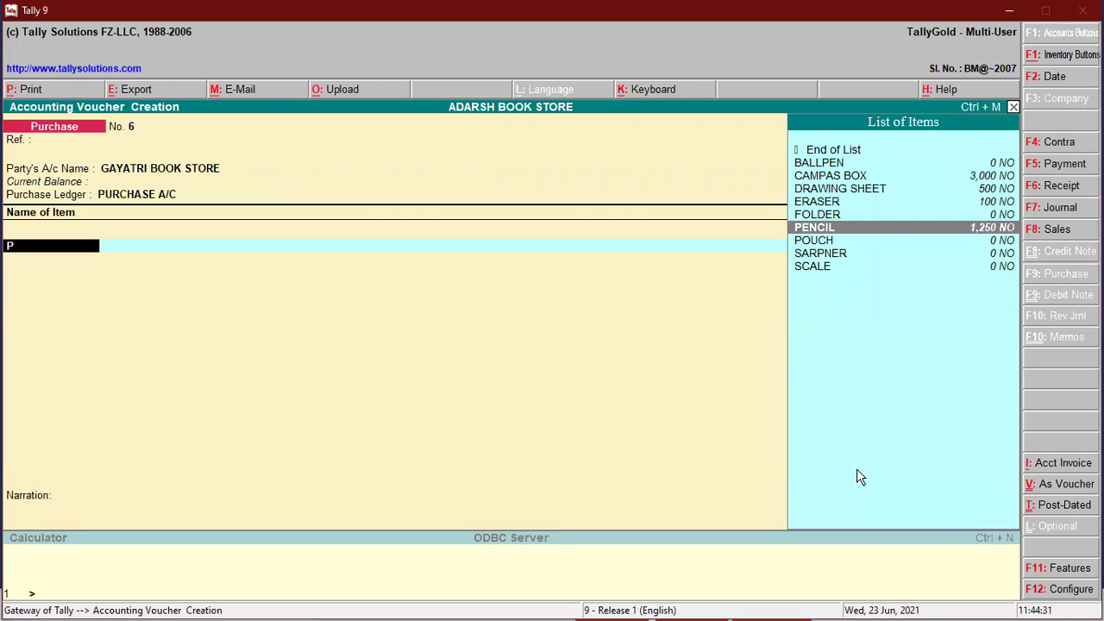
key(Return)
key(Return)
text(1,000)
key(Return)
key(BackSpace)
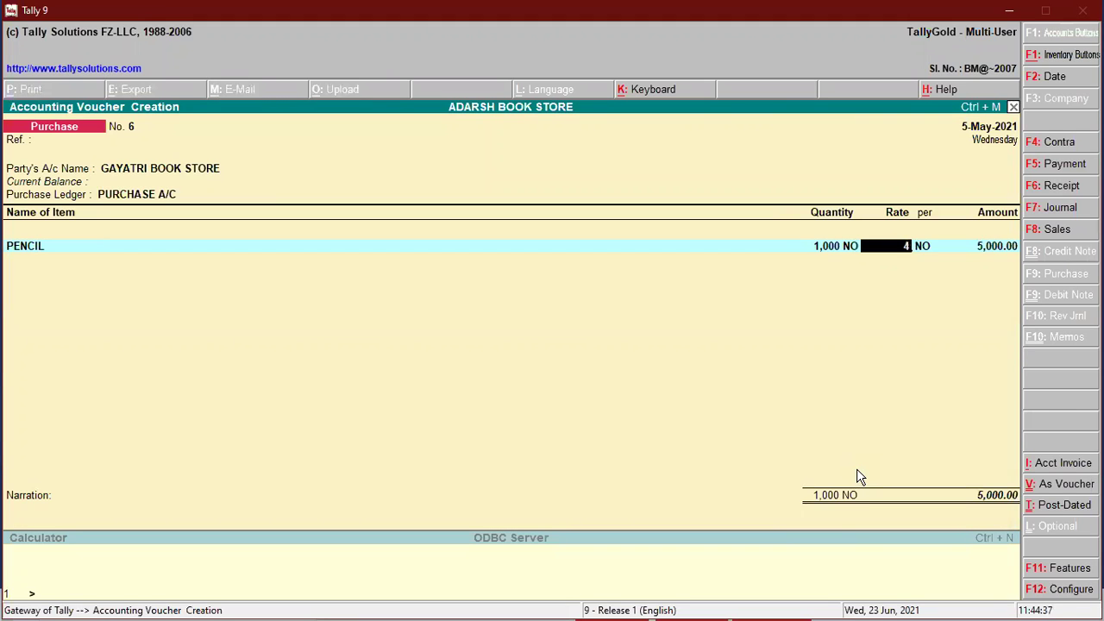
text(4)
key(Return)
key(Return)
key(Return)
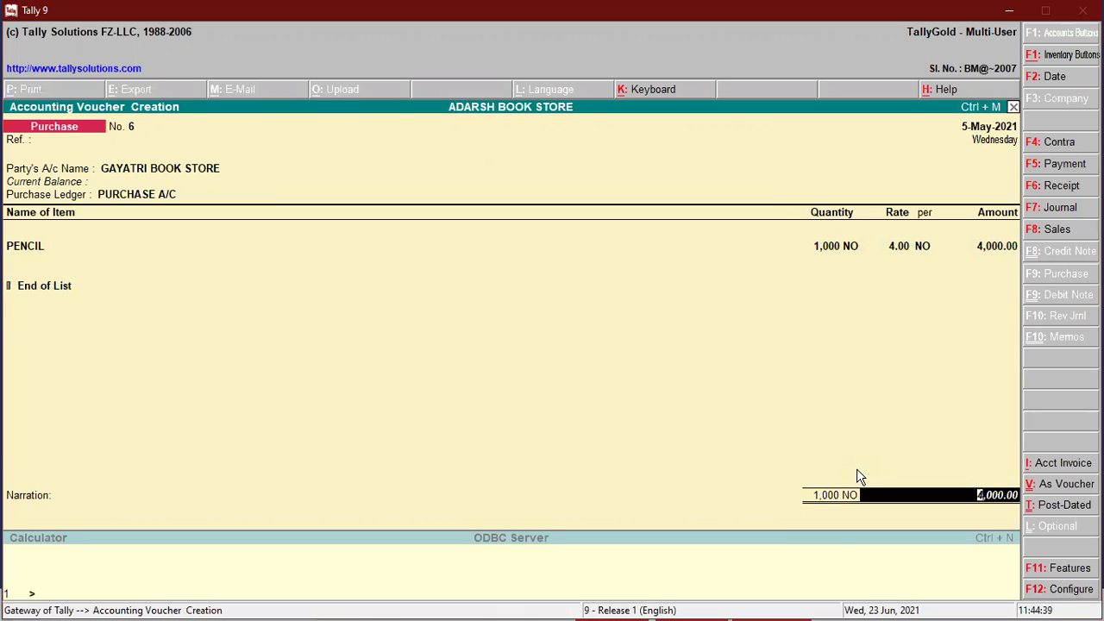
key(Return)
key(Return)
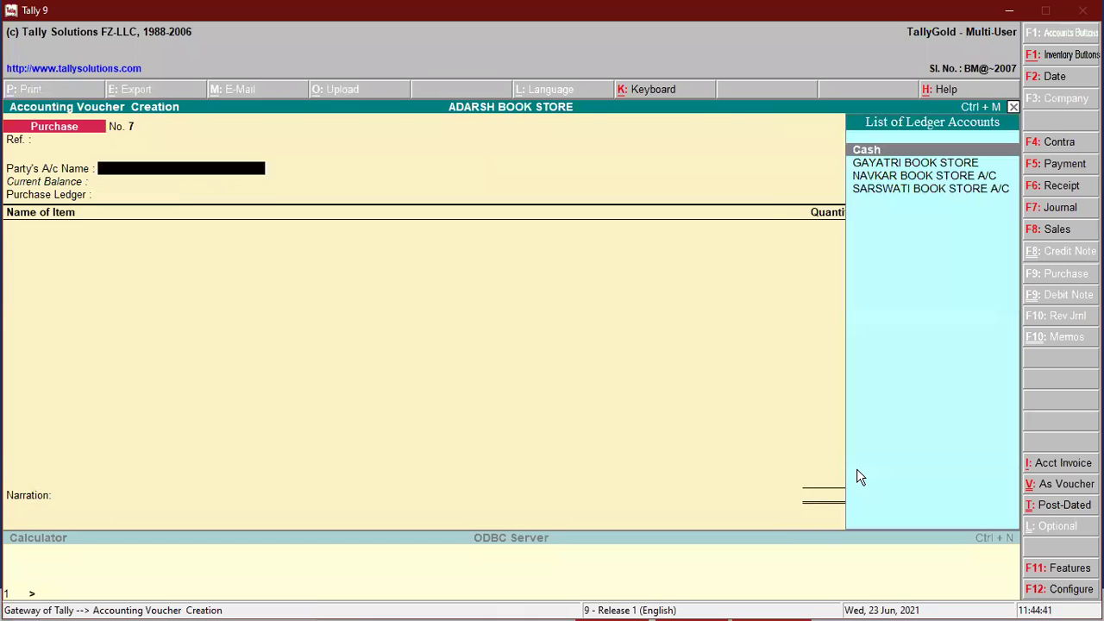
key(Down)
Record a GAYATRI BOOK STORE voucher for 100 ERASER at 2 and save it
key(Return)
key(Return)
key(Return)
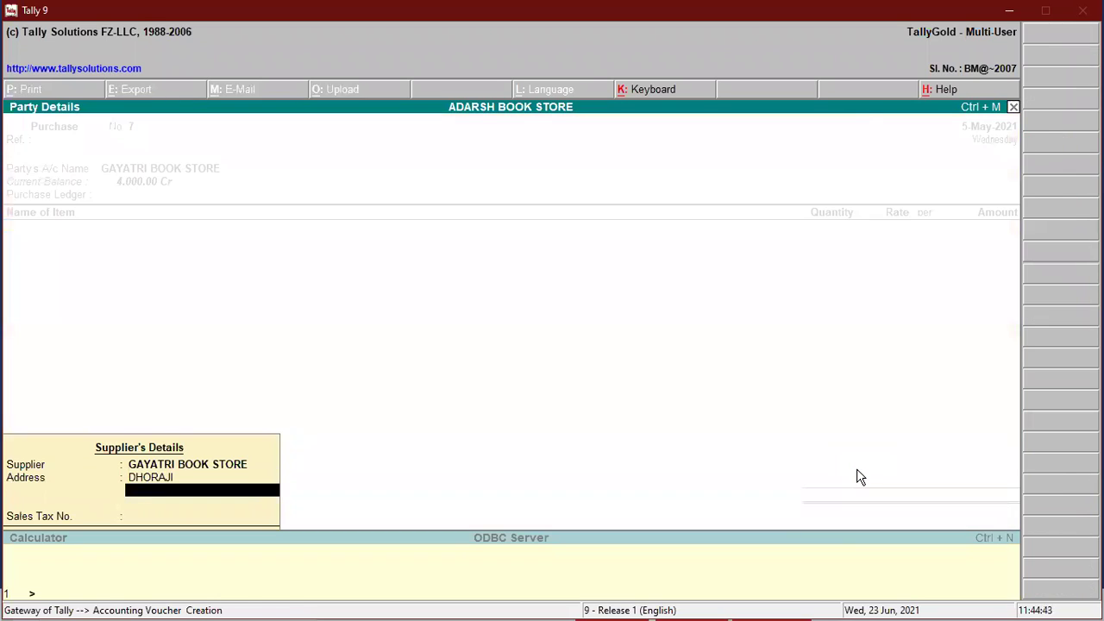
key(Return)
key(Return)
key(Return)
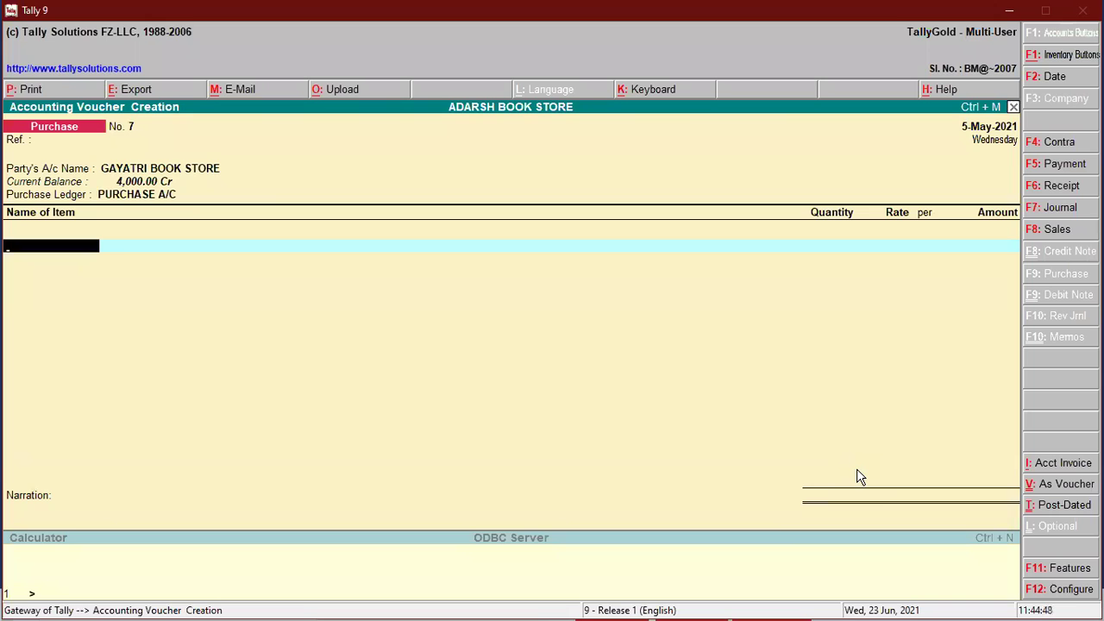
text(e)
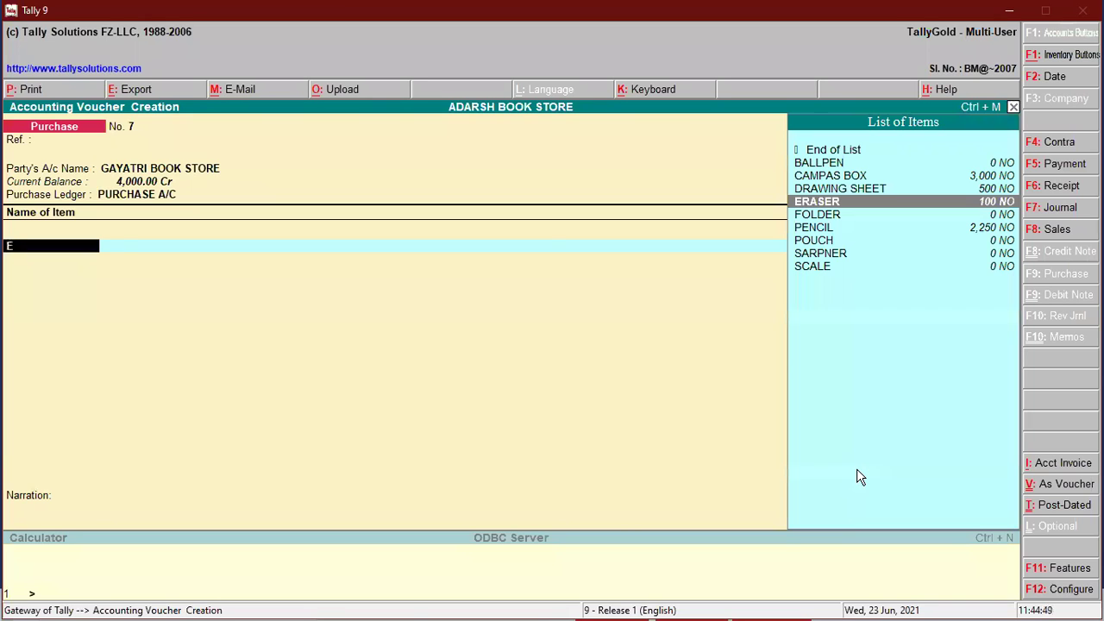
key(Return)
key(Return)
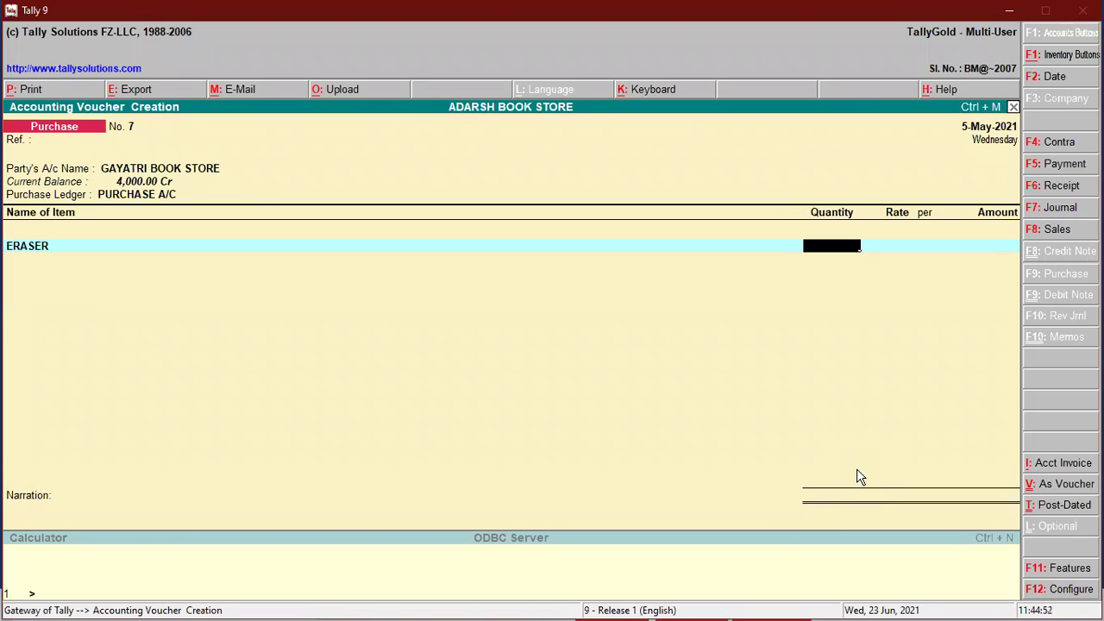
text(100)
key(Return)
key(Return)
key(Return)
key(Return)
key(Return)
key(Return)
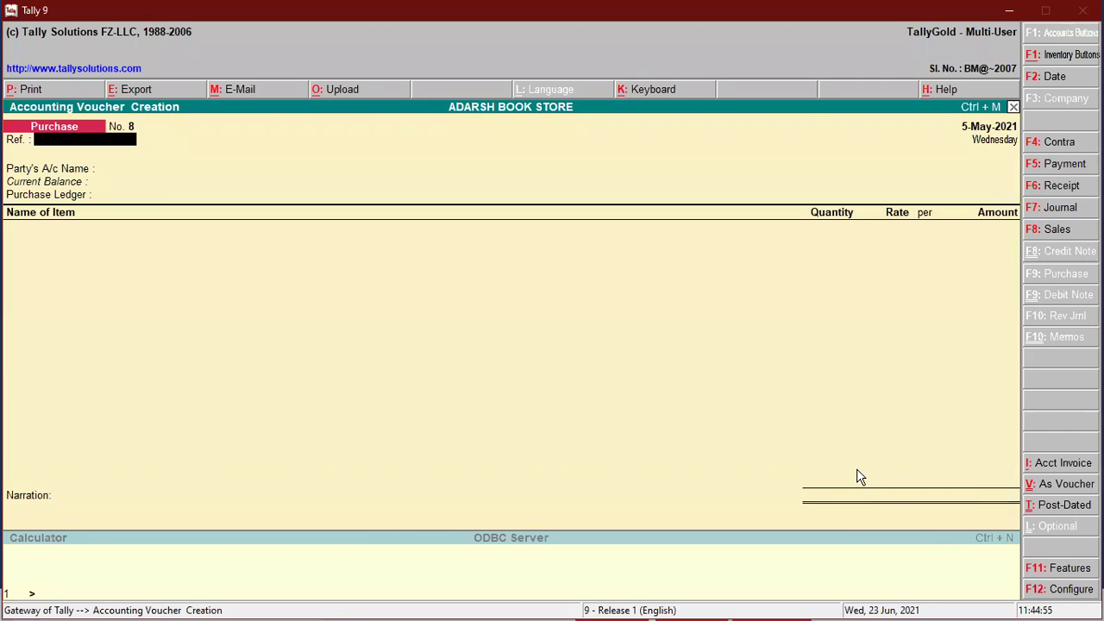
Enter 3,000 CAMPAS BOX at the default rate 6 for GAYATRI BOOK STORE
key(Return)
key(Return)
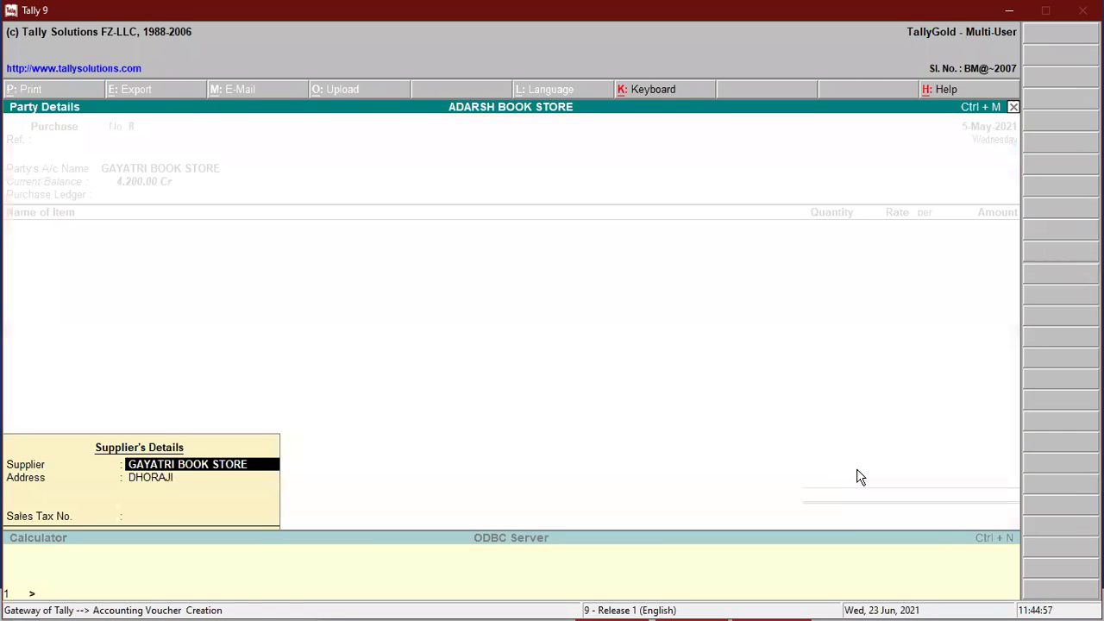
key(Return)
key(Return)
key(Return)
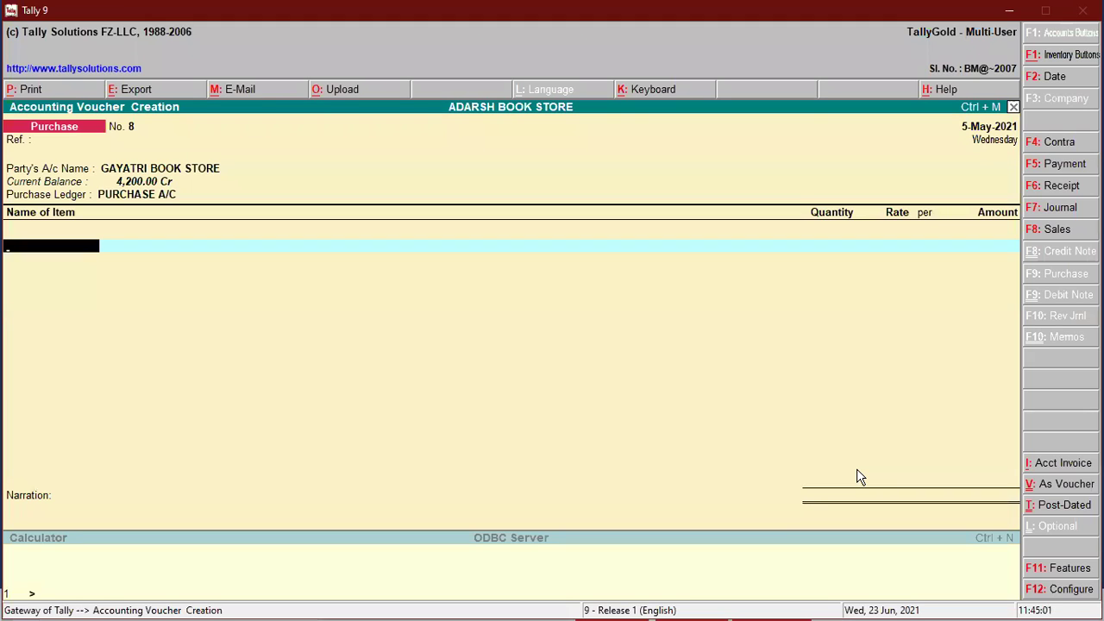
text(C)
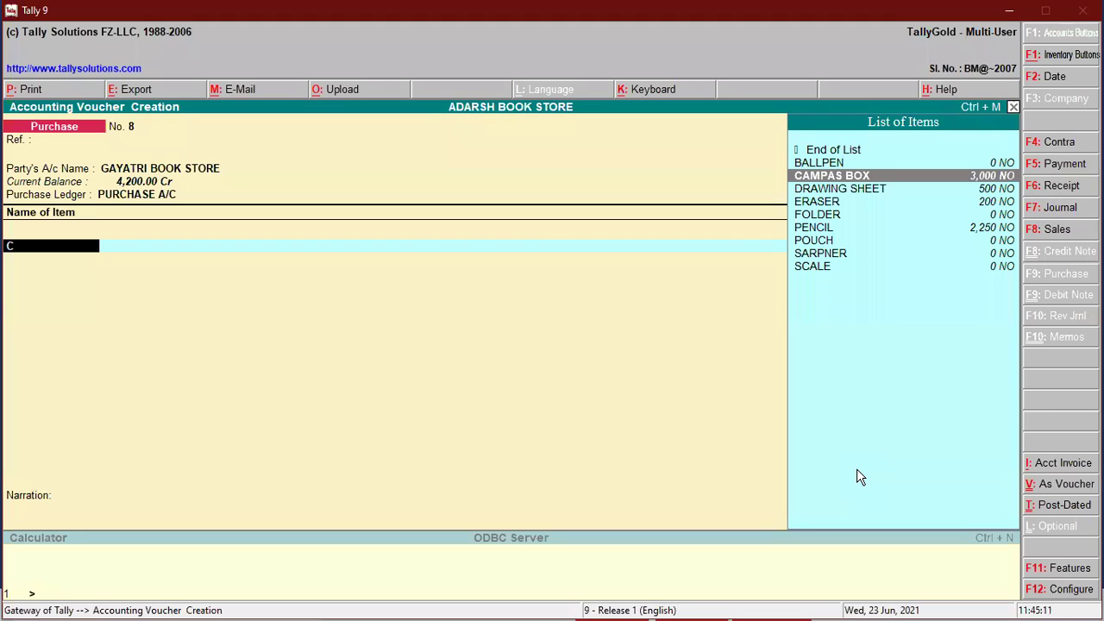
key(Return)
key(Return)
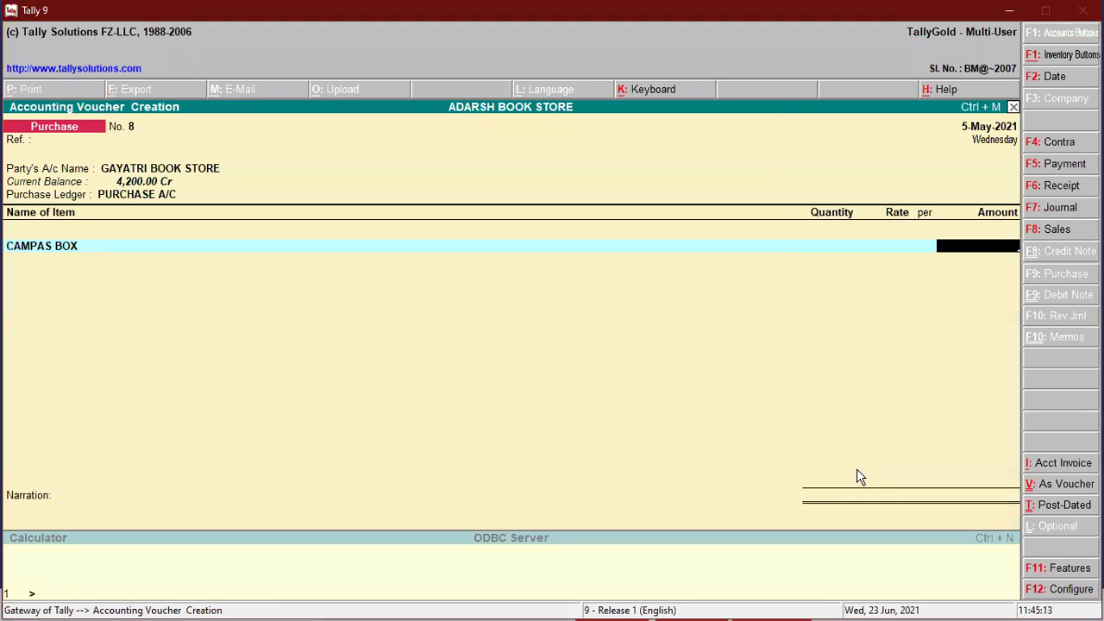
key(BackSpace)
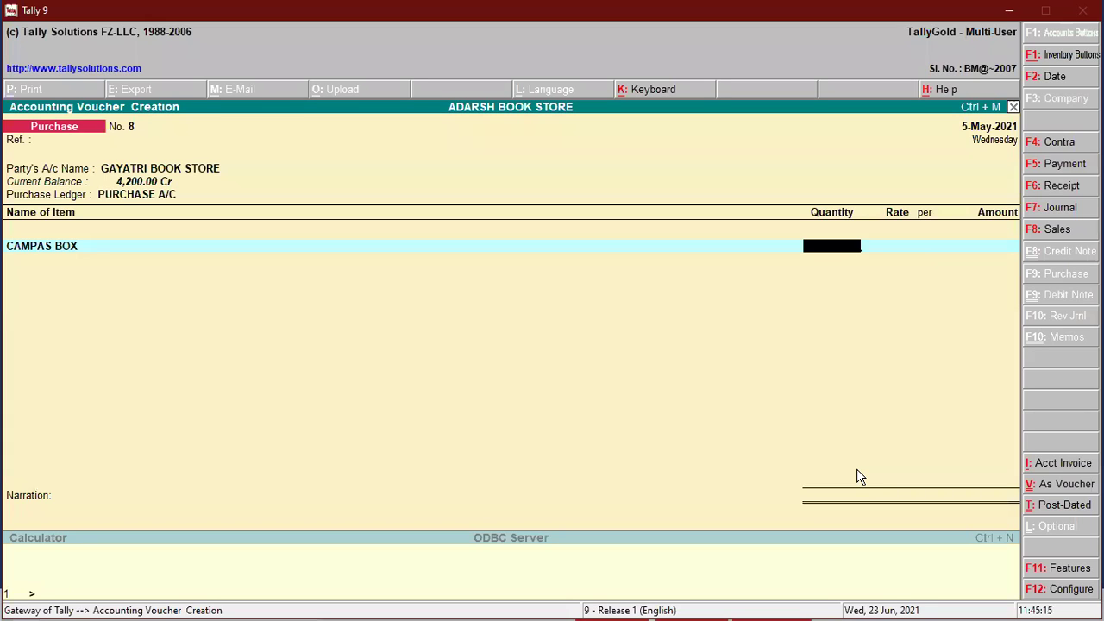
text(3000)
key(Return)
key(Return)
key(Return)
Save the CAMPAS BOX voucher, then record voucher 9 for 500 DRAWING SHEET from GAYATRI BOOK STORE
key(Return)
key(Return)
key(Return)
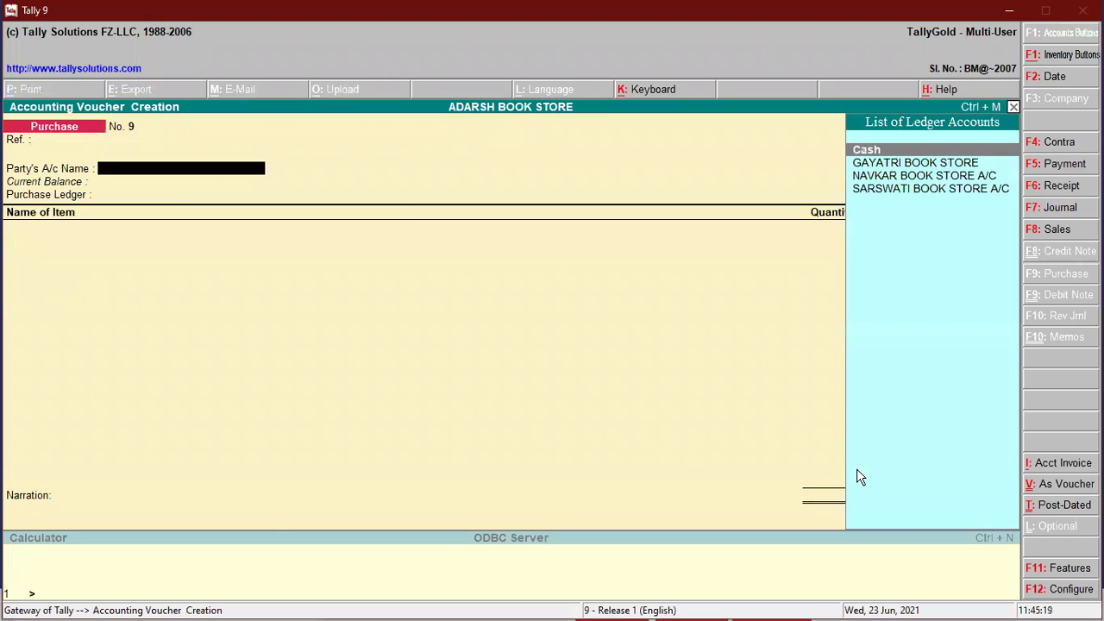
key(Return)
key(Escape)
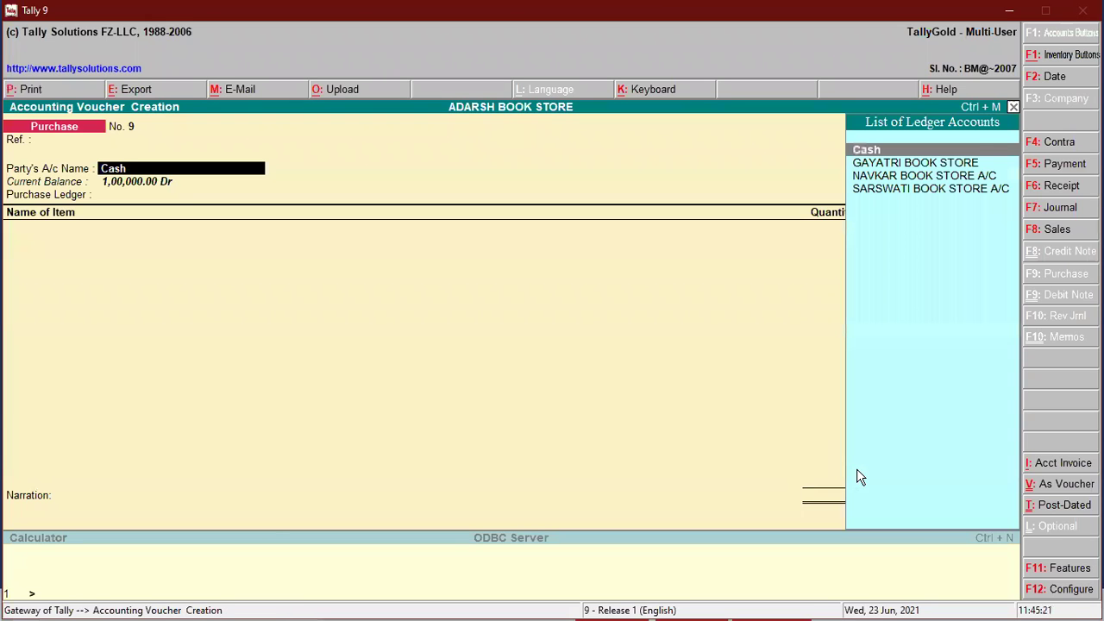
key(Down)
key(Return)
key(Return)
key(Return)
key(Return)
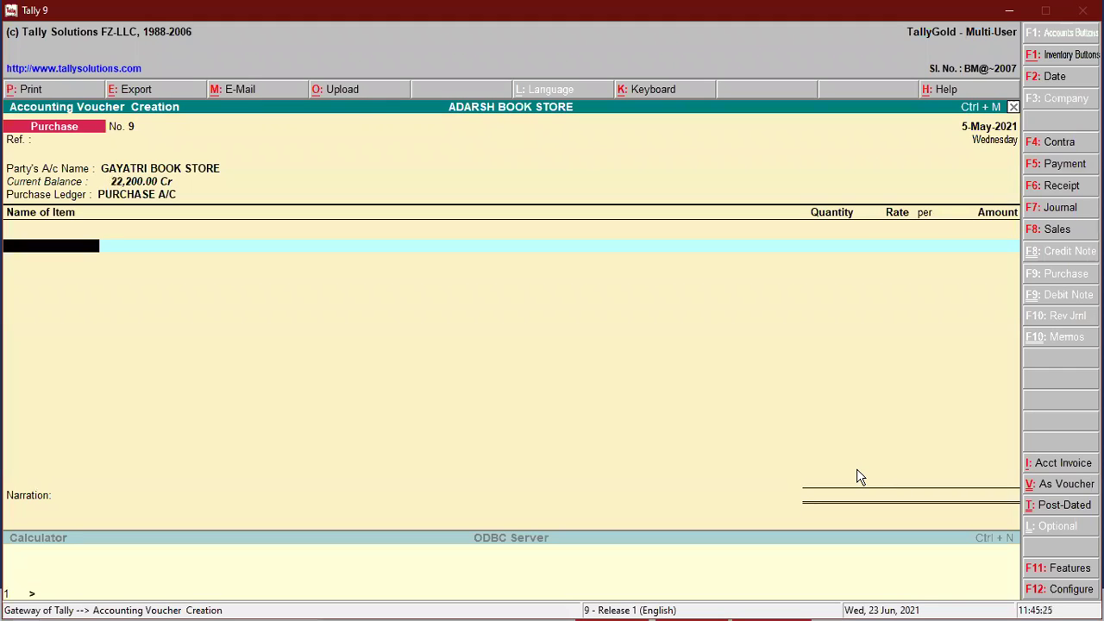
text(S)
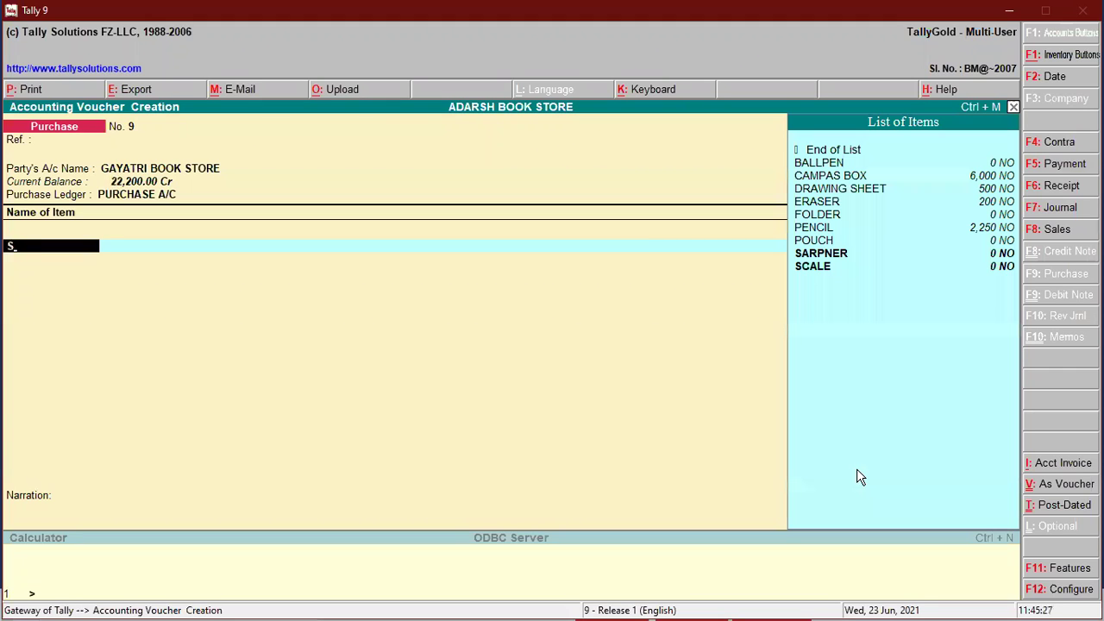
key(Up)
key(Up)
key(Up)
key(Up)
key(Up)
key(Up)
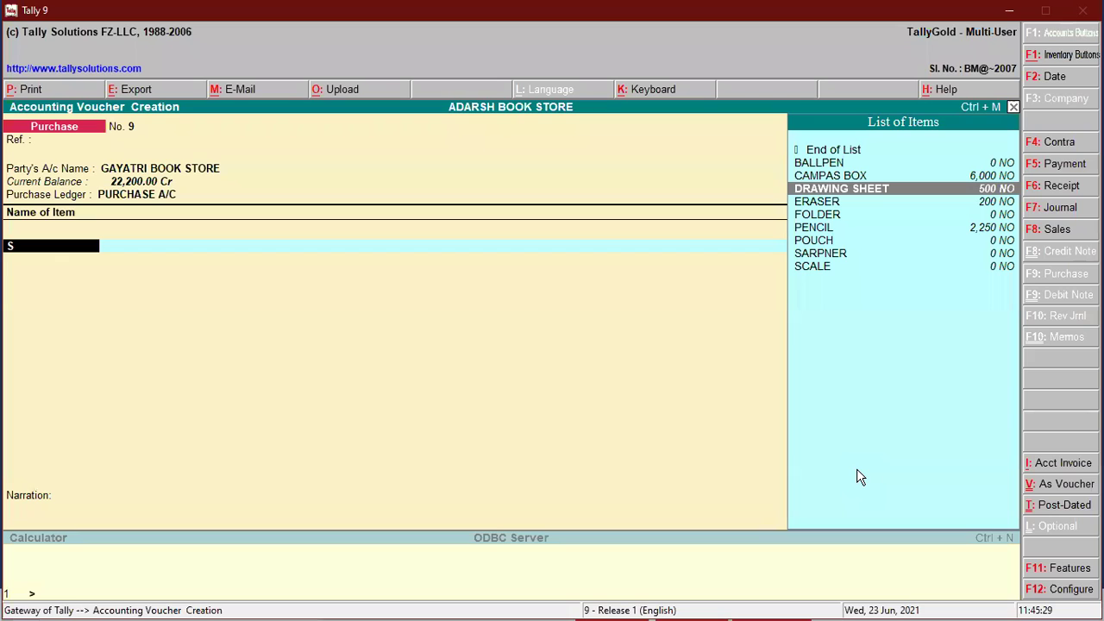
key(Return)
text(500)
key(Return)
key(Return)
key(Return)
key(Return)
key(Return)
key(Return)
key(Return)
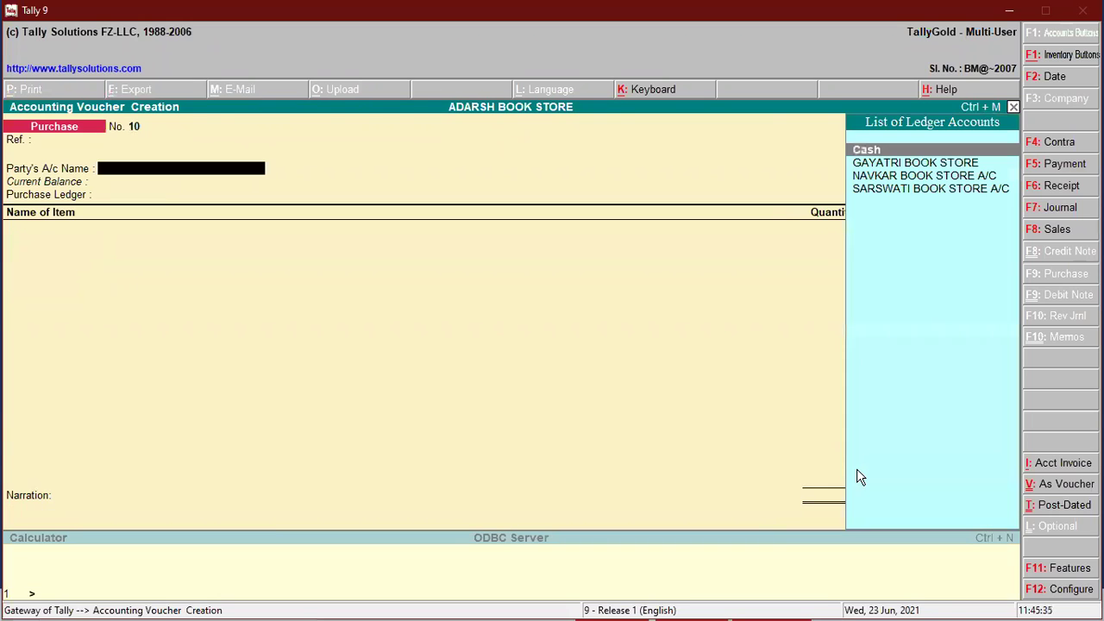
key(Return)
key(Return)
key(Return)
key(Return)
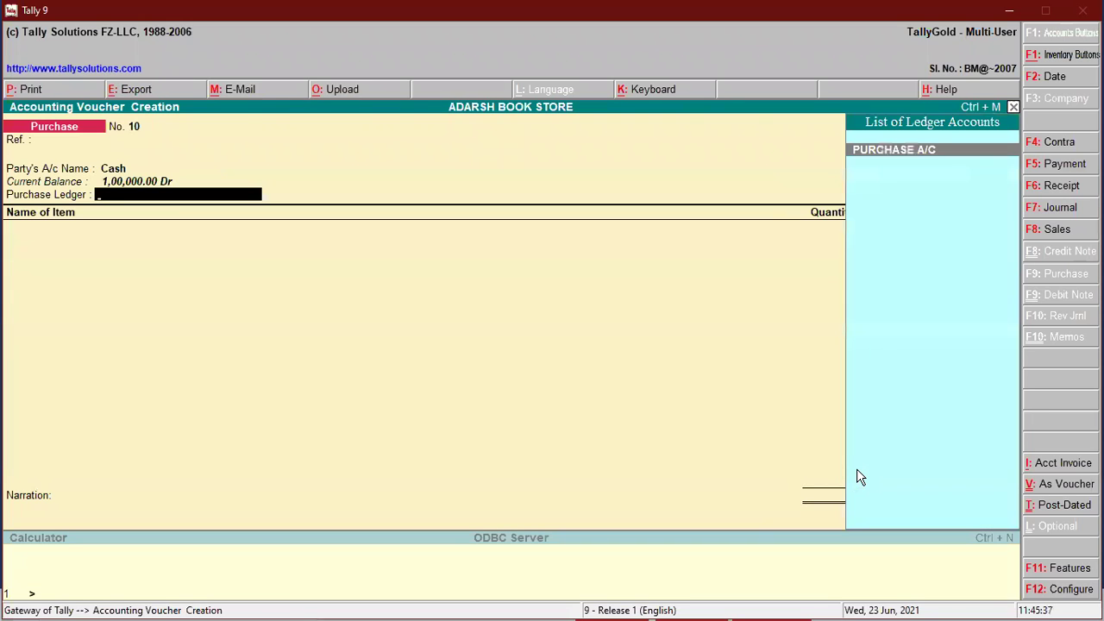
Correct the next voucher's party account to GAYATRI BOOK STORE
key(BackSpace)
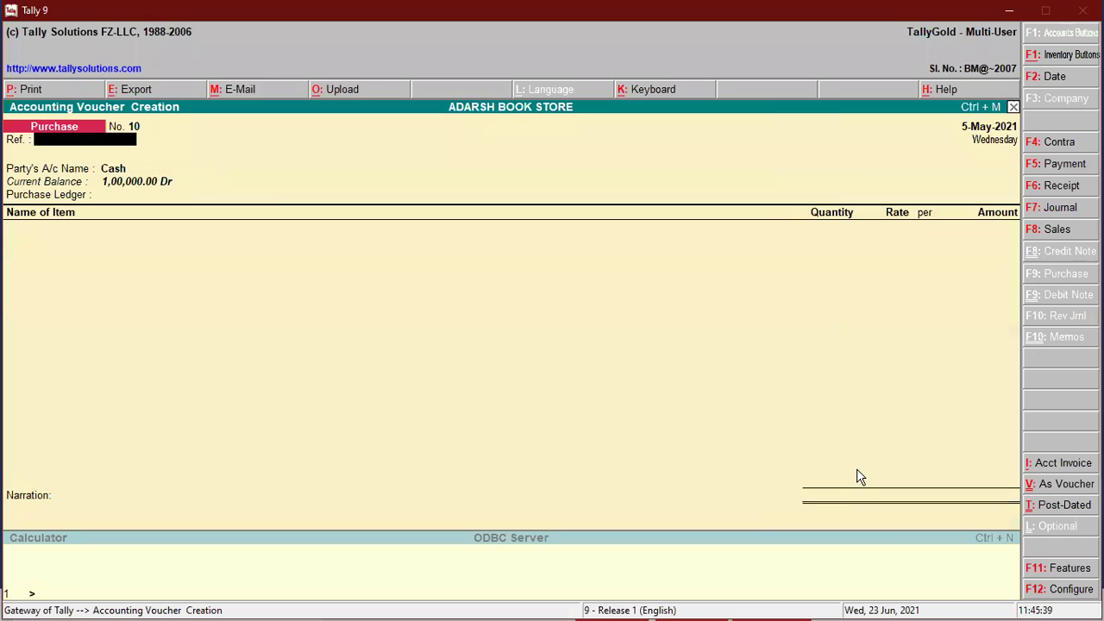
key(Return)
key(Down)
key(Return)
key(Return)
key(Return)
key(Return)
key(Return)
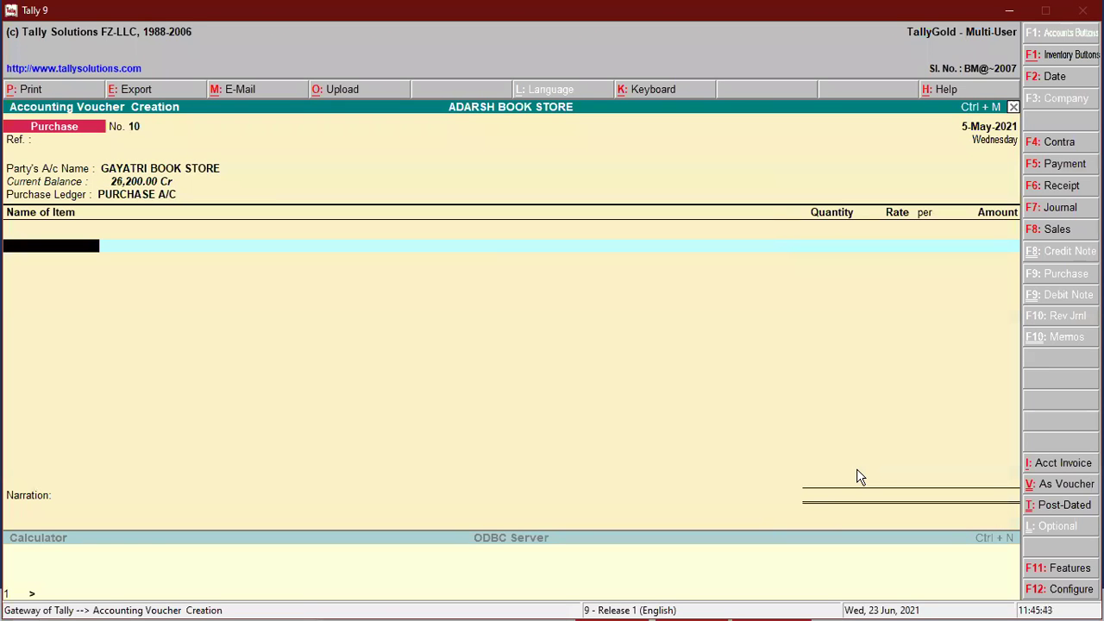
Enter 250 PENCIL at rate 5.00, save voucher 10, and leave voucher entry
text(P)
key(Down)
key(Up)
key(Return)
key(Return)
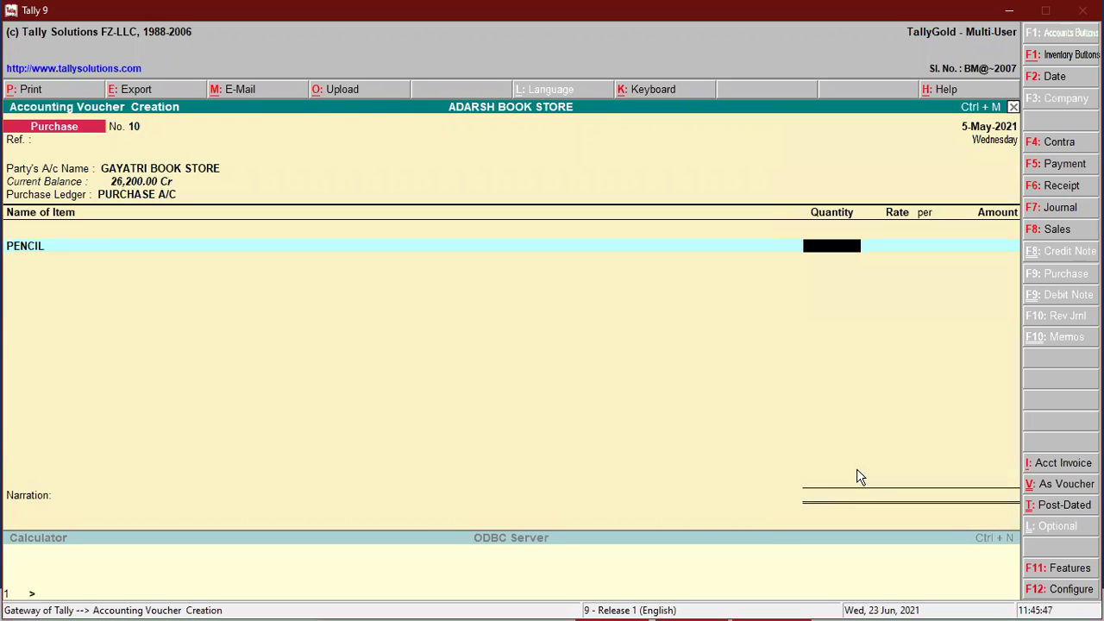
text(250)
key(Return)
key(Return)
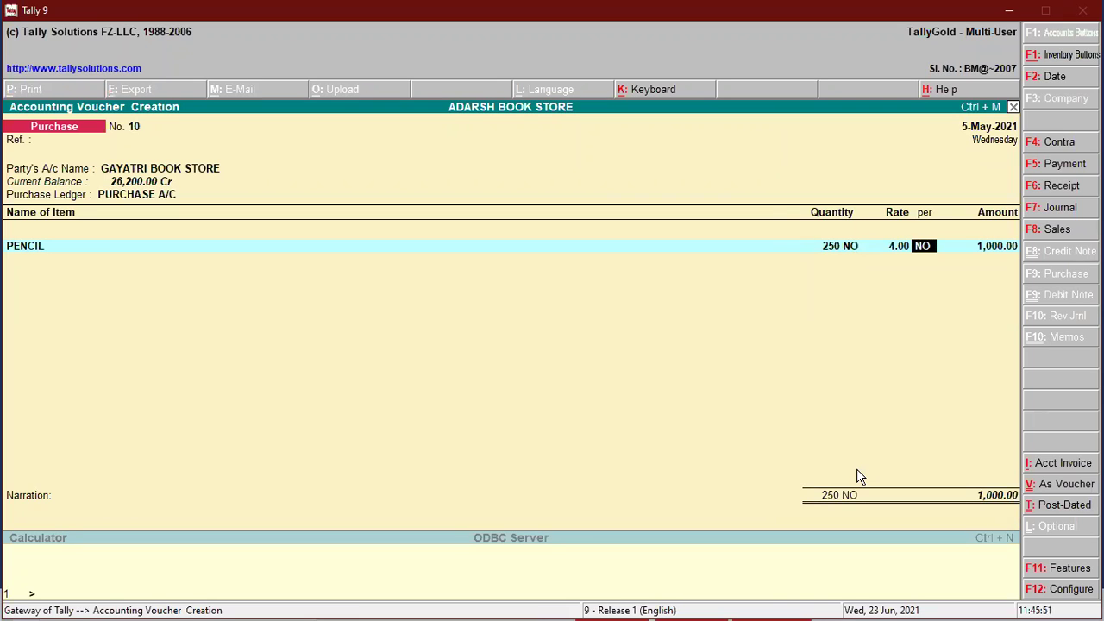
key(BackSpace)
text(5)
key(Return)
key(Return)
key(Return)
key(Return)
key(Return)
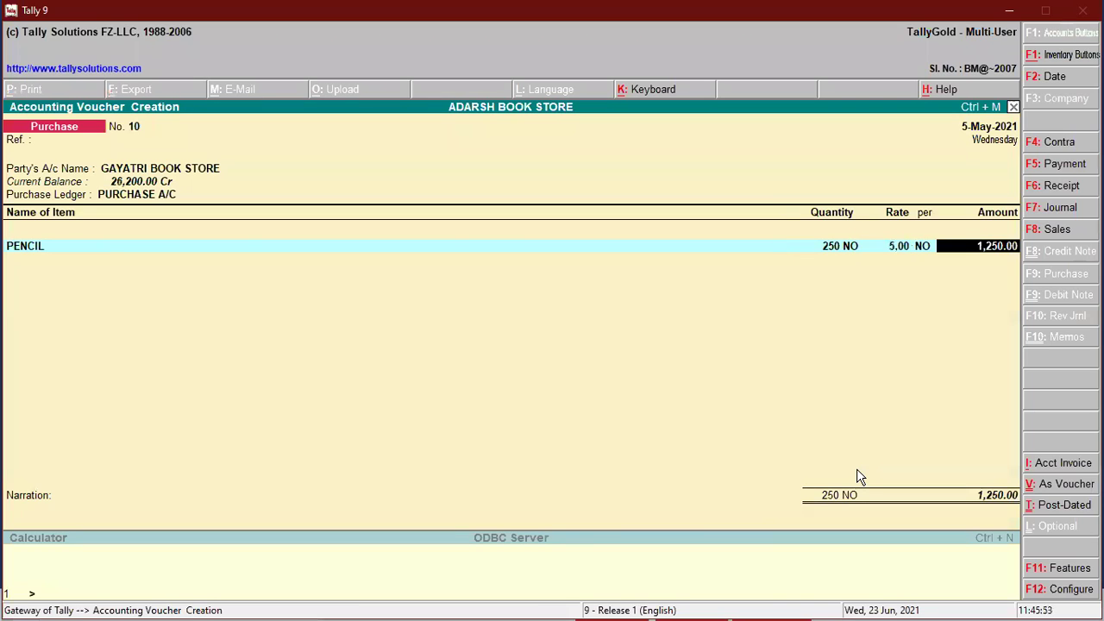
key(Return)
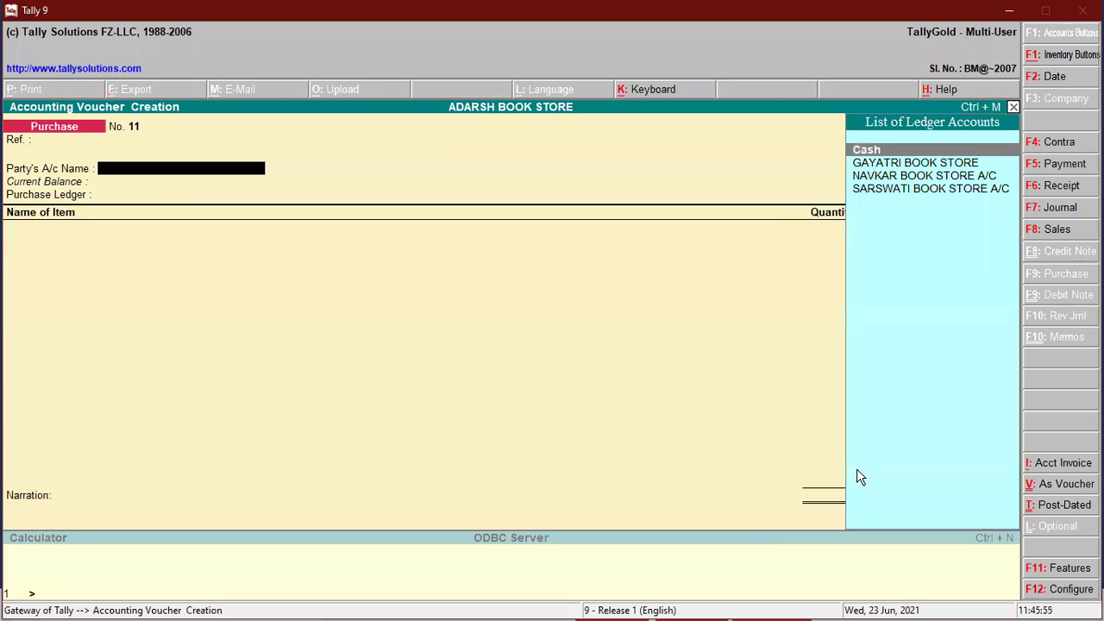
key(Down)
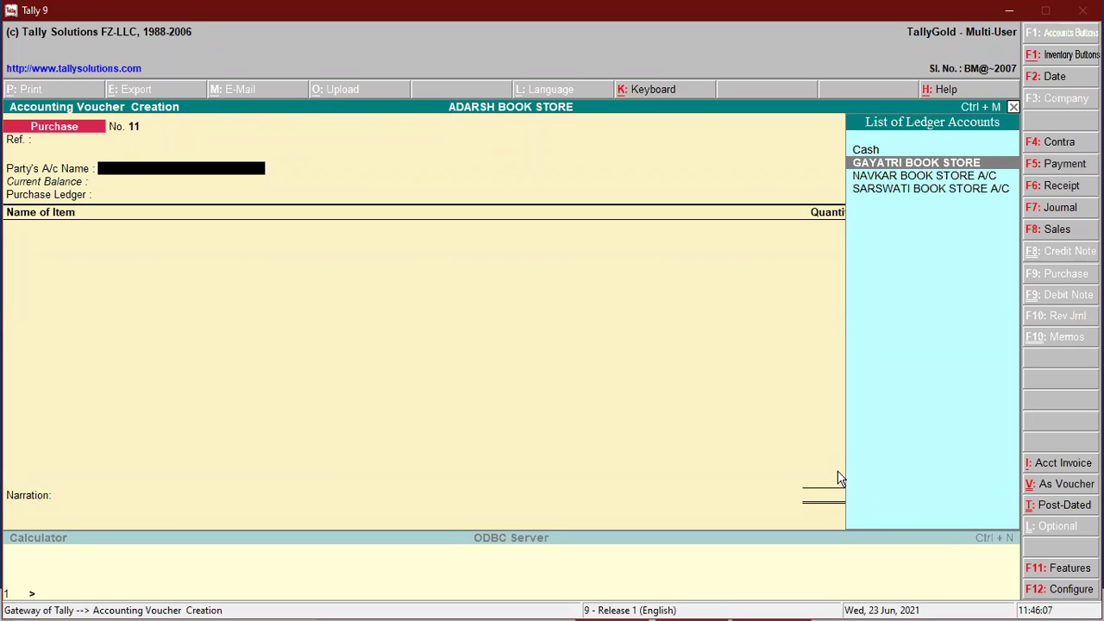
key(Escape)
Confirm exit to the Gateway and view the total Bills Payable outstanding report
key(y)
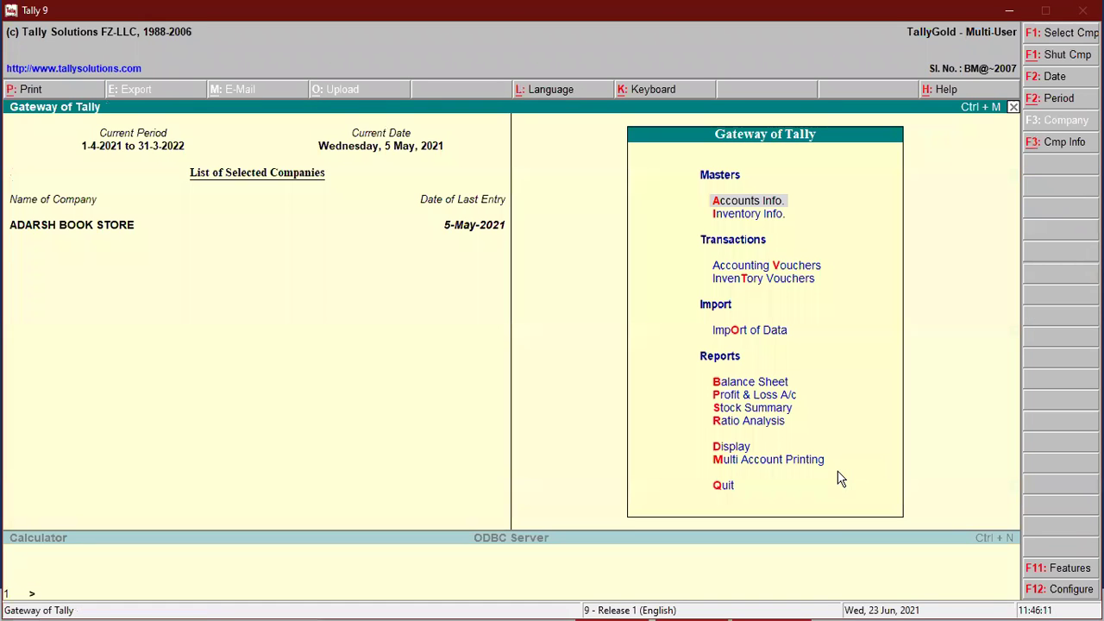
key(d)
key(Down)
key(Down)
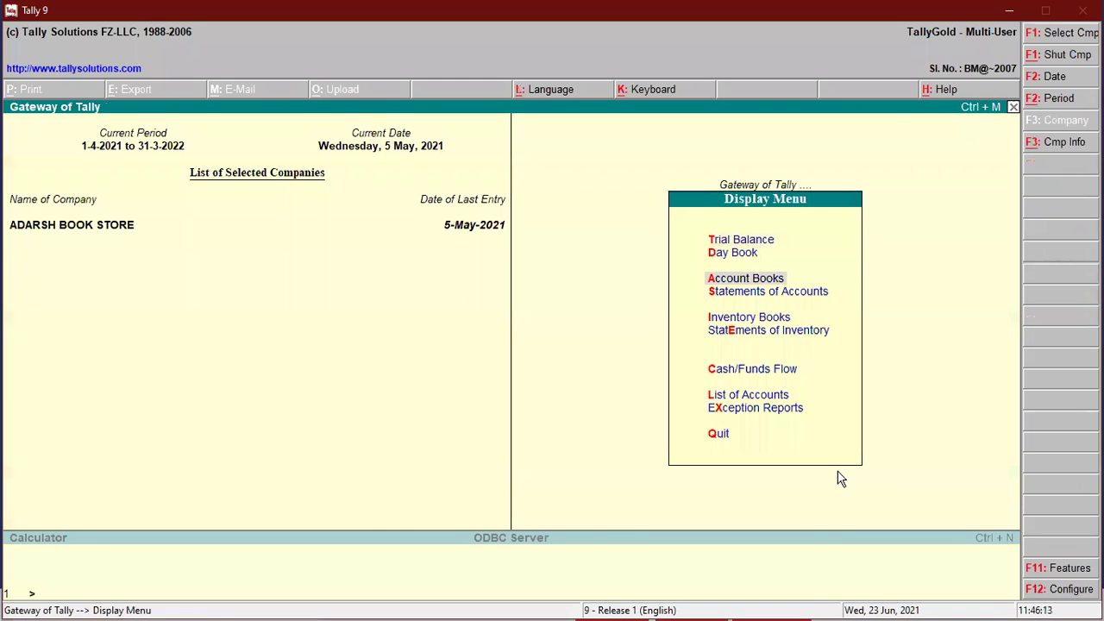
key(Down)
key(Return)
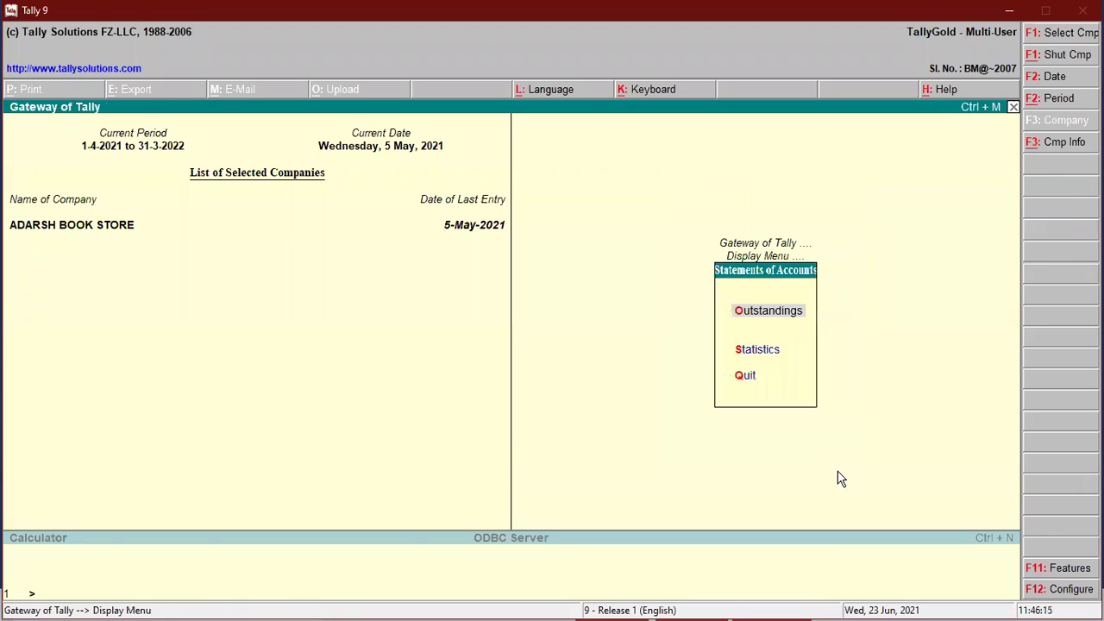
key(Return)
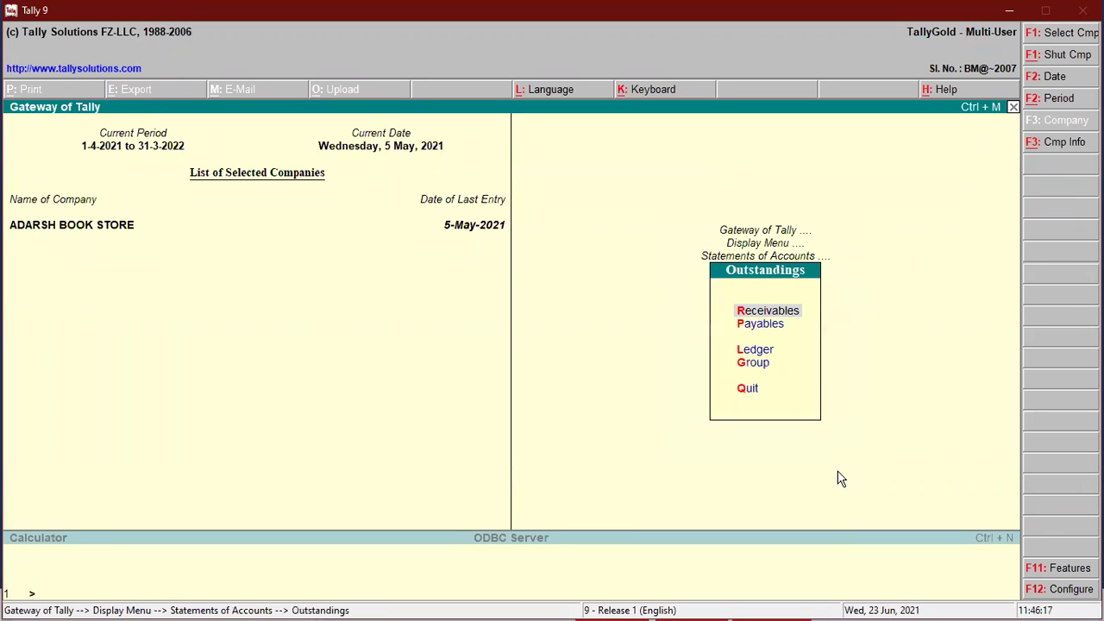
key(Down)
key(Return)
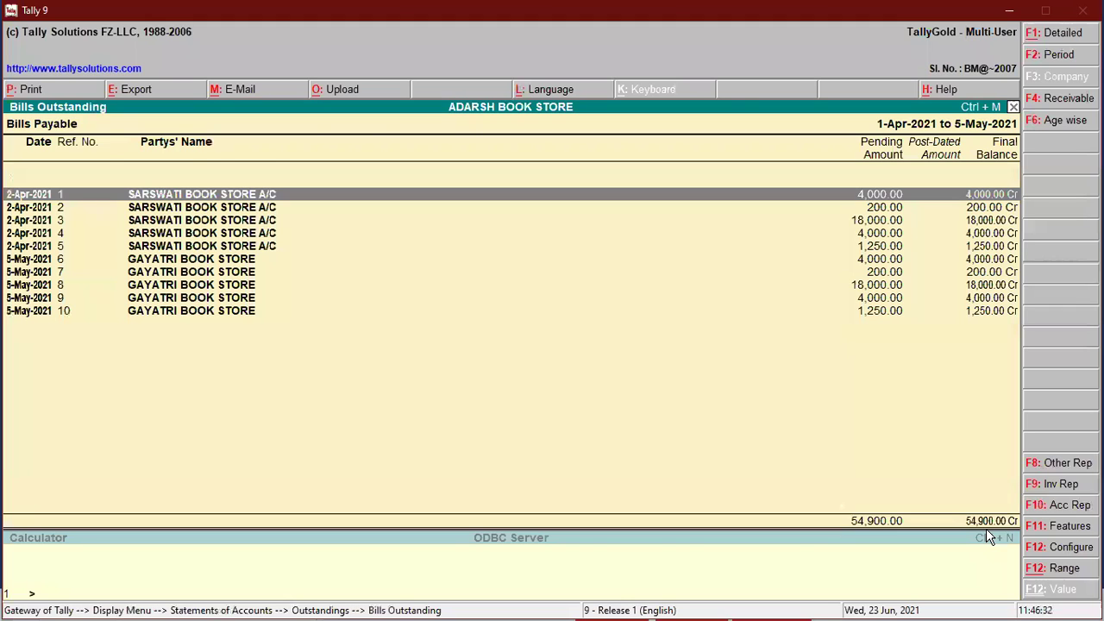
key(Escape)
View ledger outstandings for SARSWATI BOOK STORE A/C, then GAYATRI BOOK STORE (27,450.00 Cr)
key(l)
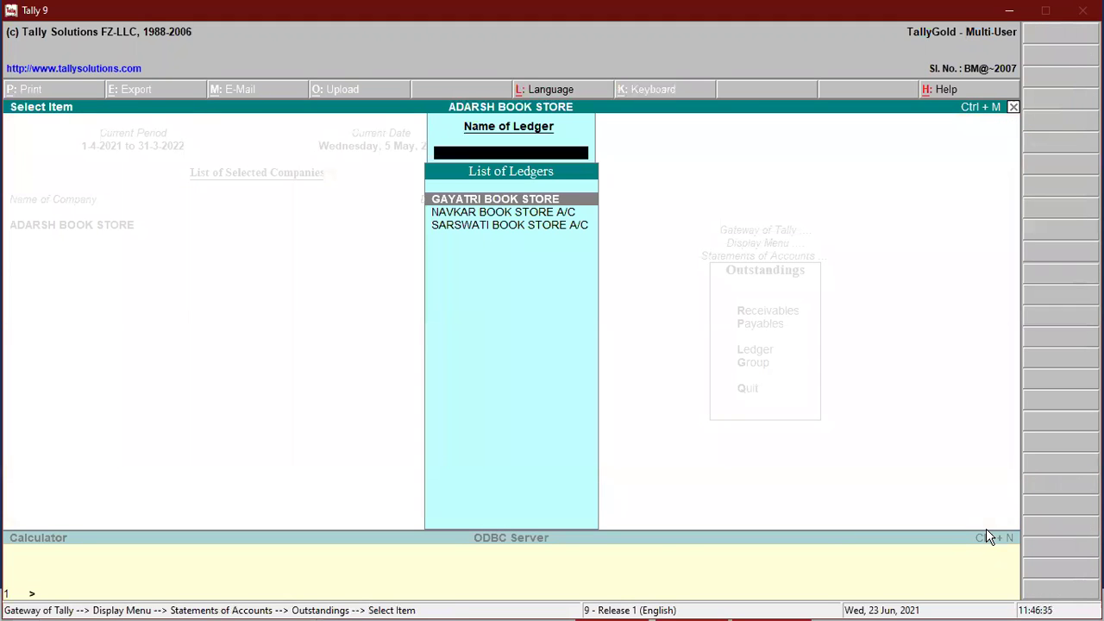
key(Down)
key(Down)
key(Return)
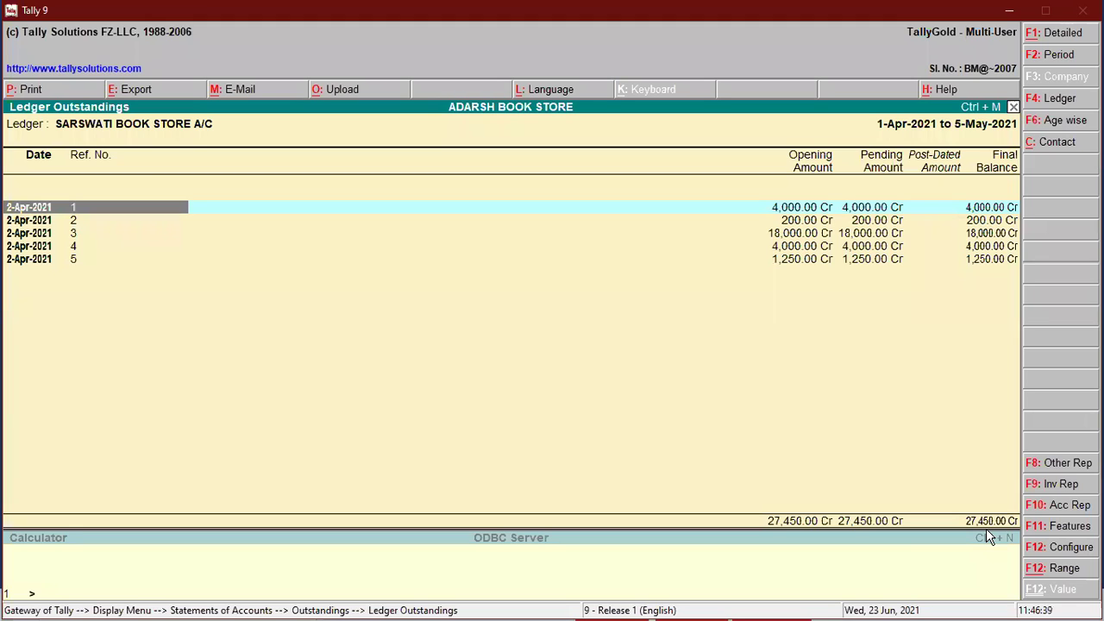
key(F4)
key(Up)
key(Up)
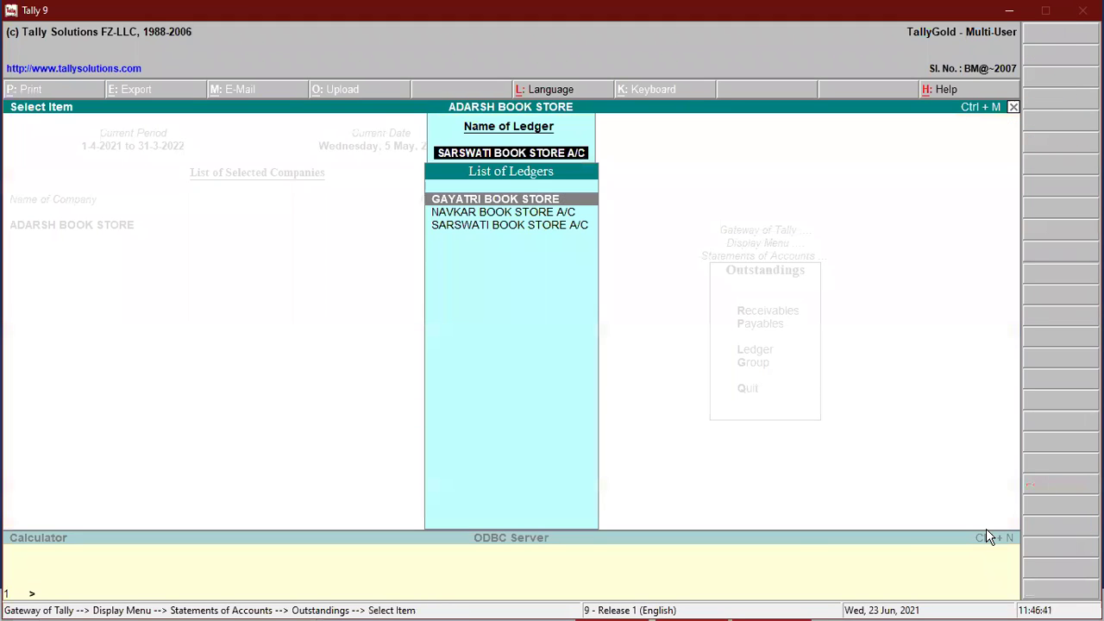
key(Return)
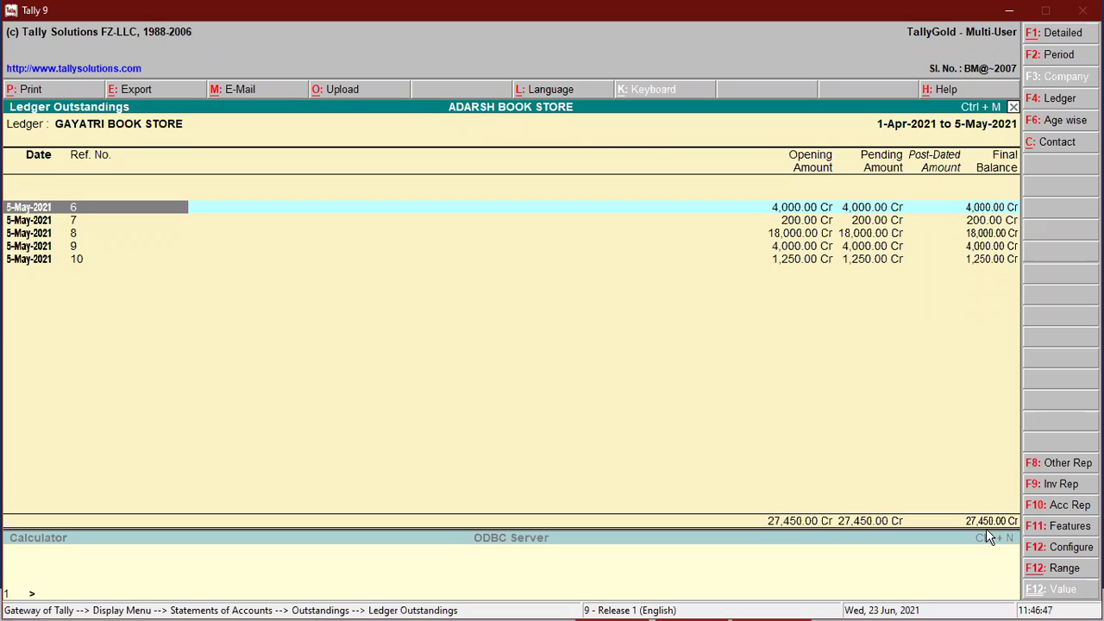
key(Escape)
key(Escape)
key(Escape)
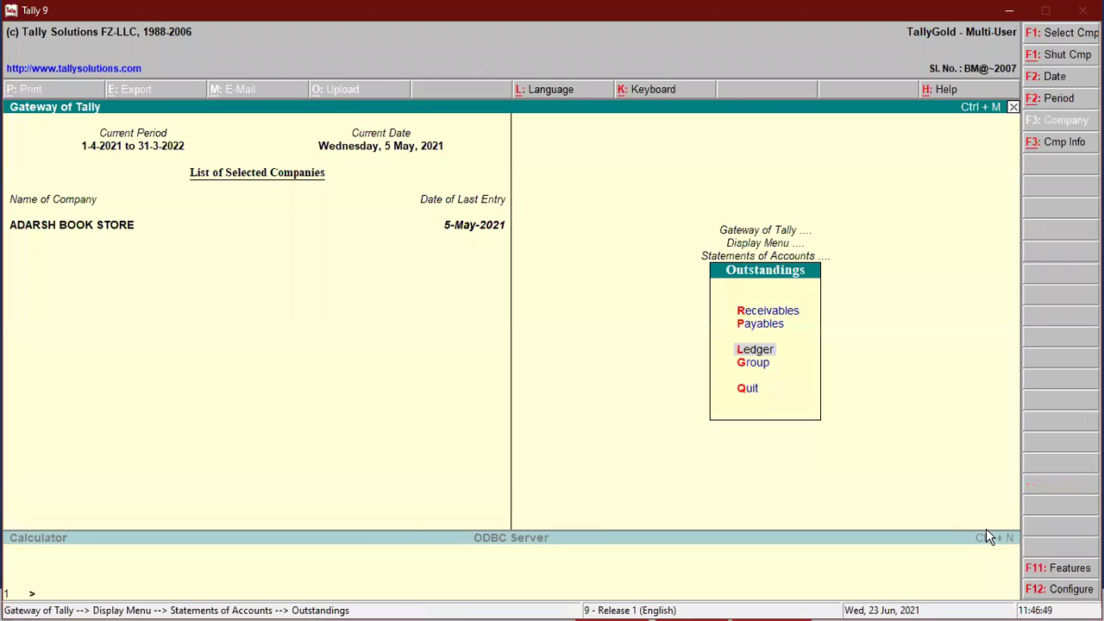
key(Escape)
key(Escape)
View PENCIL's monthly stock summary (2,500 NO worth 10,500.00) via Inventory Books, then exit to the Gateway
key(Down)
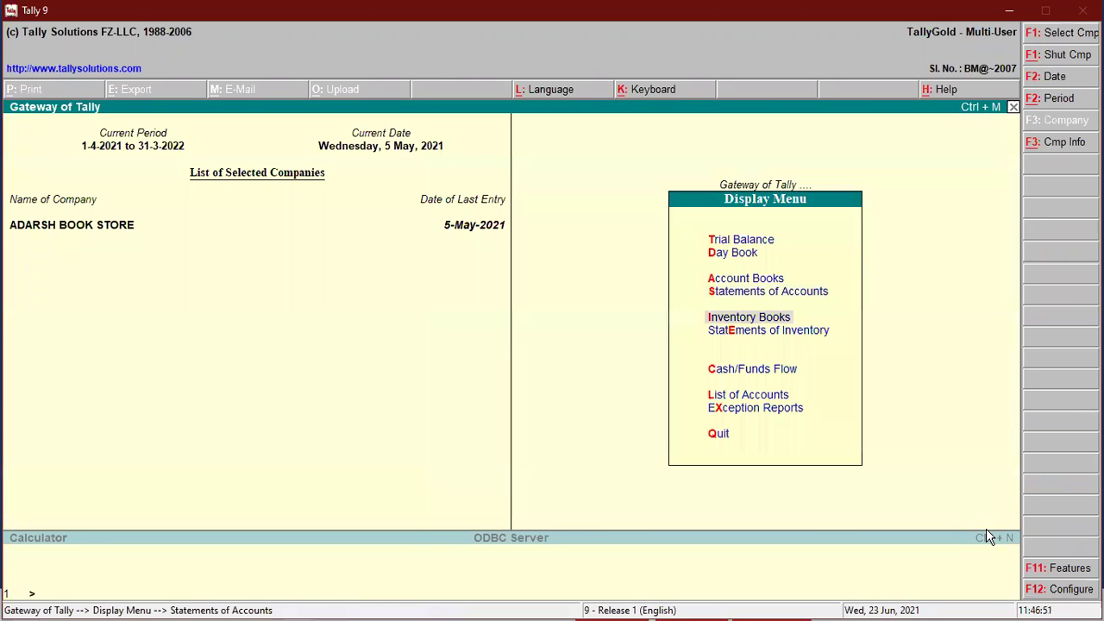
key(Return)
key(Return)
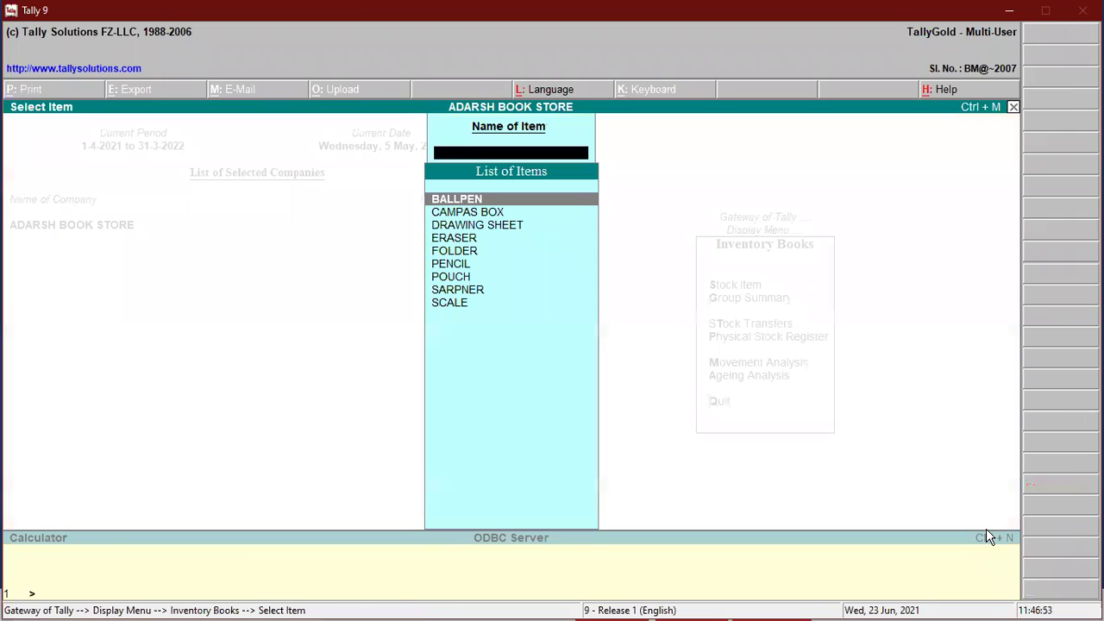
key(Down)
key(Down)
key(Down)
key(Down)
key(Down)
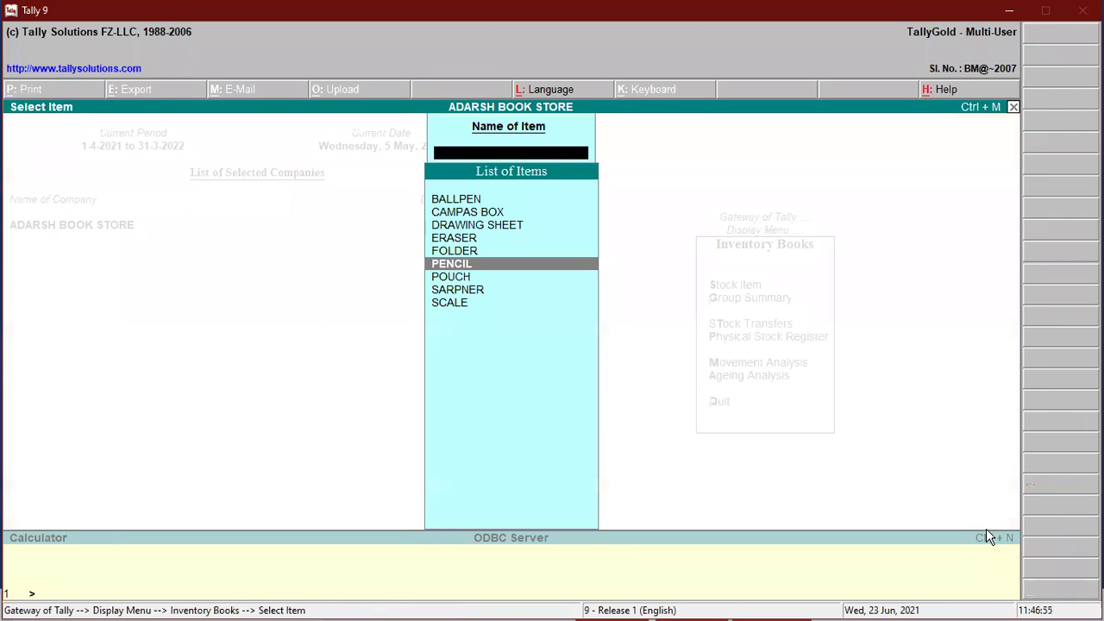
key(Return)
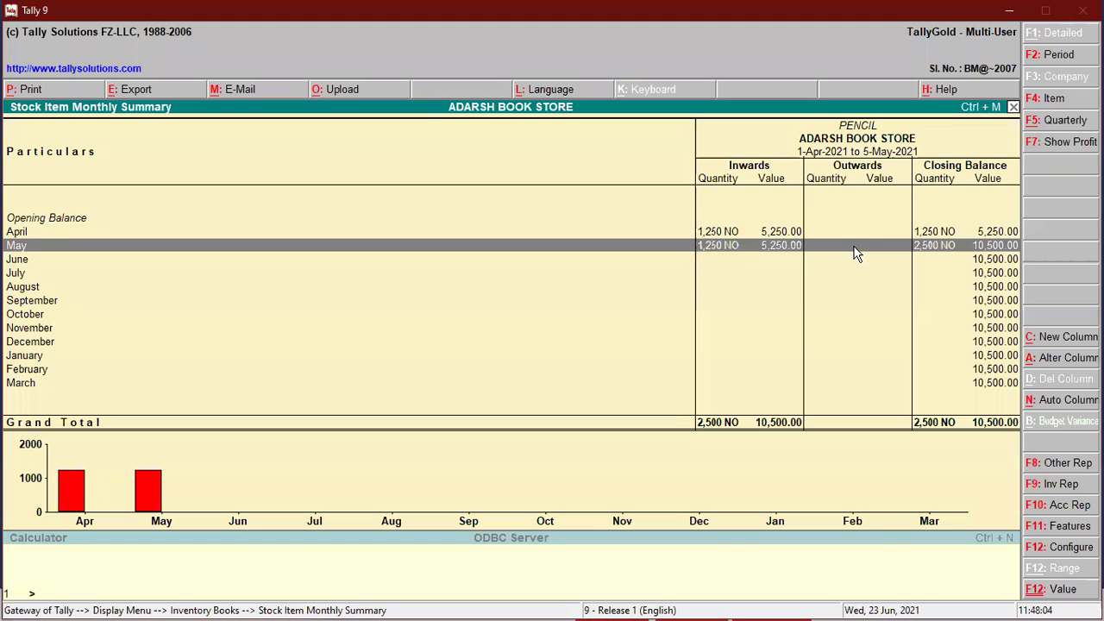
key(Escape)
key(Escape)
key(Escape)
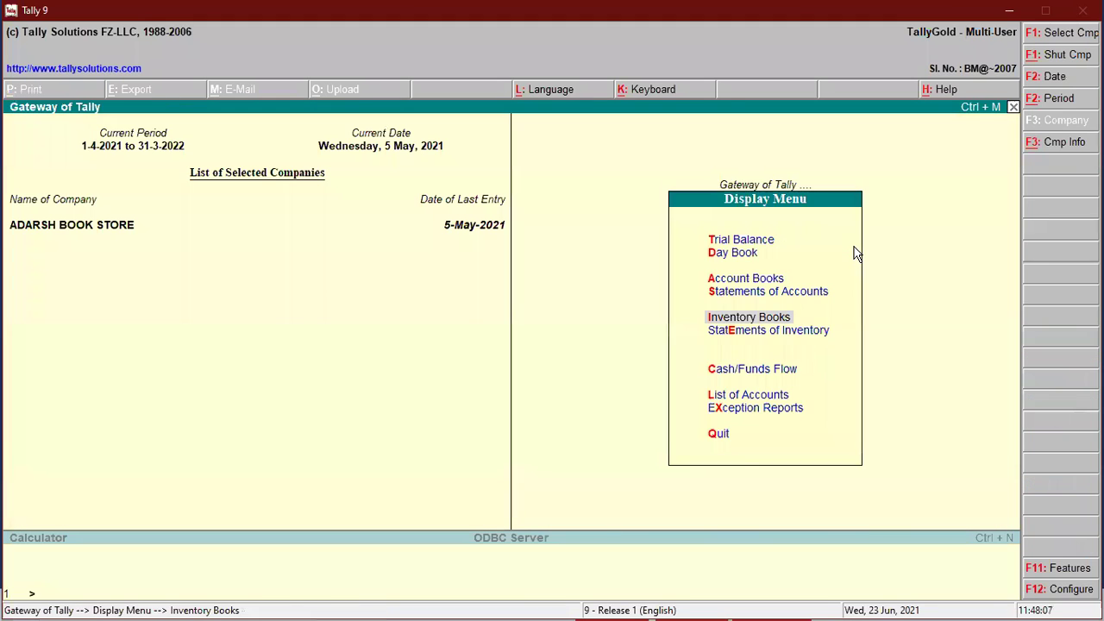
key(Escape)
key(Escape)
key(n)
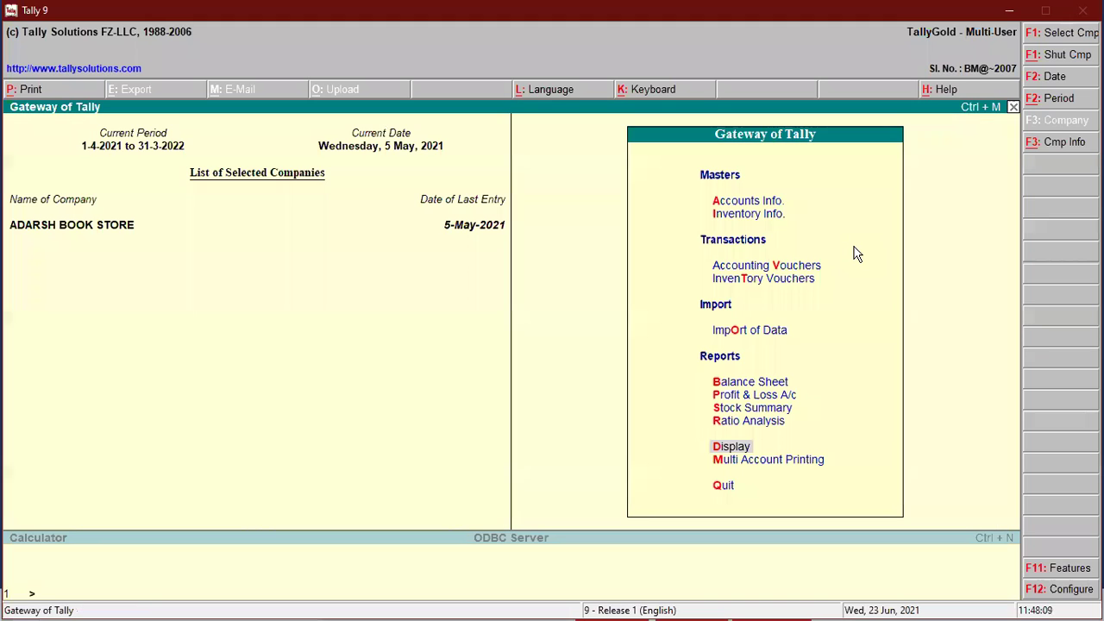